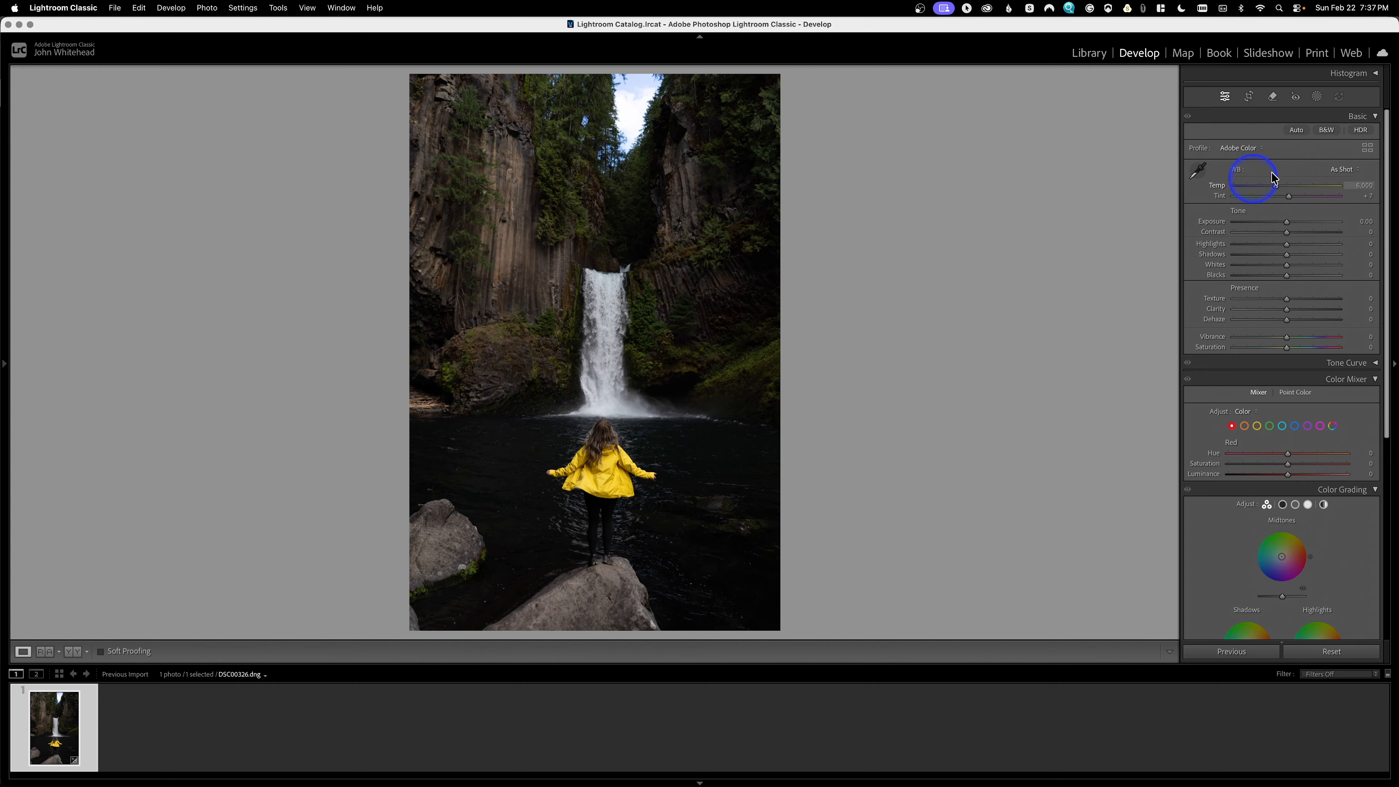
- Set the photo's white balance to Auto and raise the global Shadows to +42
click(1355, 171)
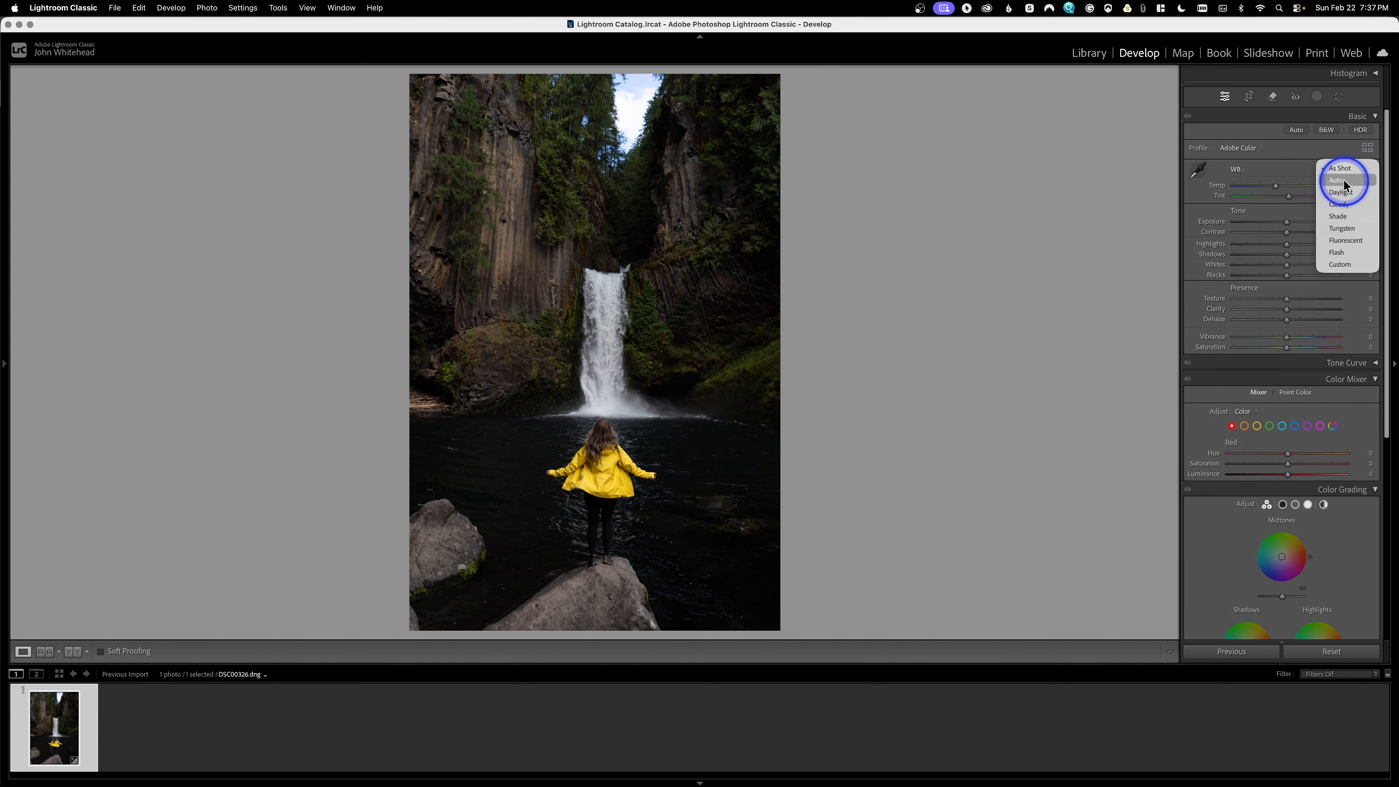
click(1343, 180)
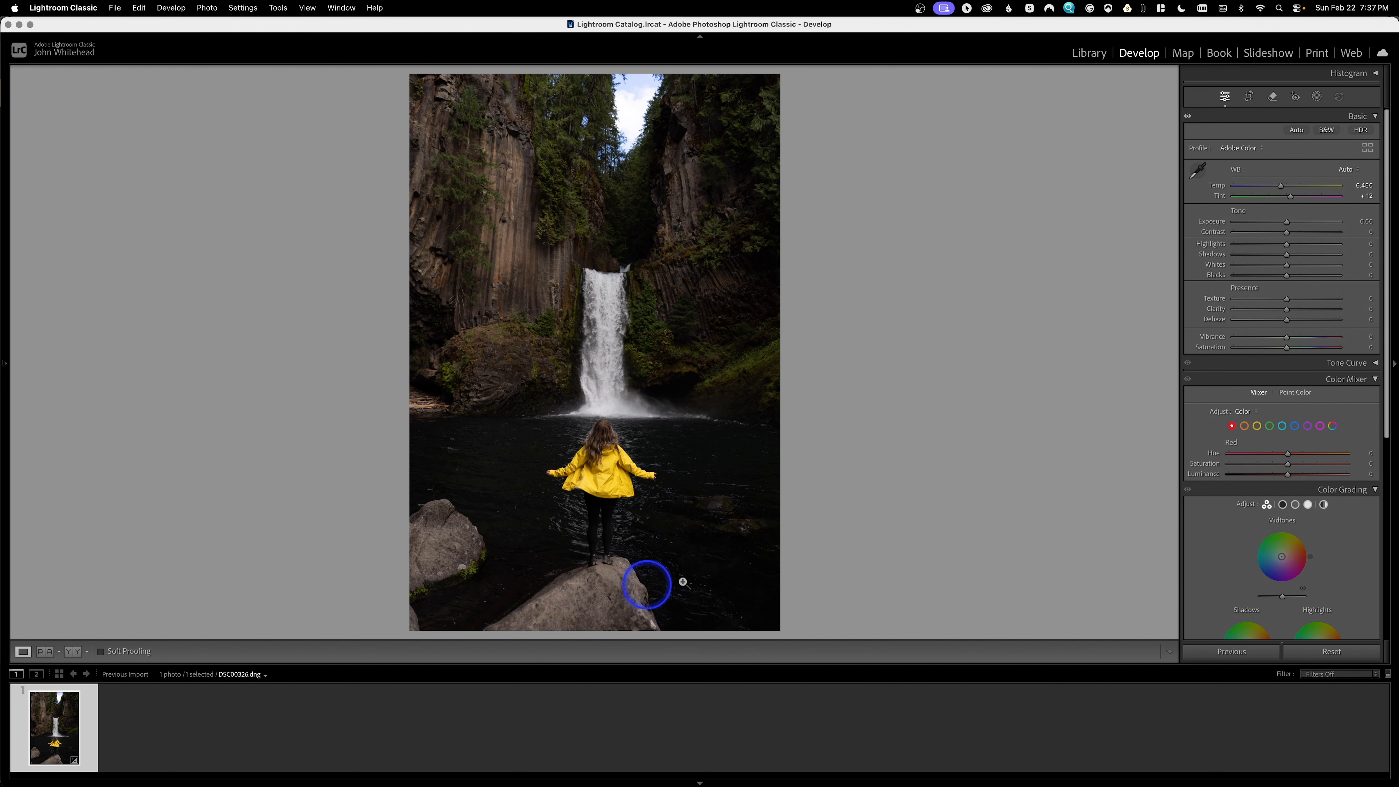
drag(1305, 258, 1315, 258)
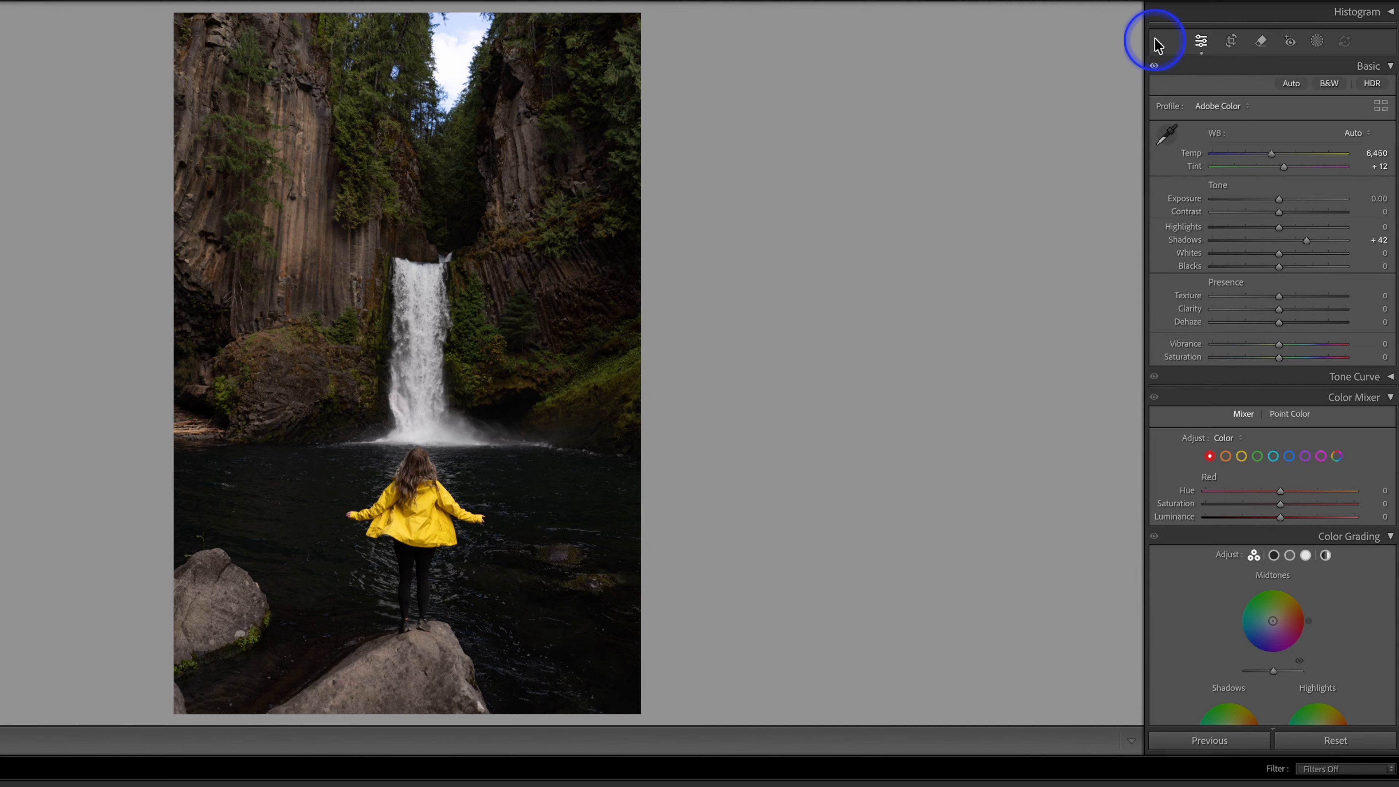
- Create a sky mask and lower its Exposure to −1.20
click(1318, 43)
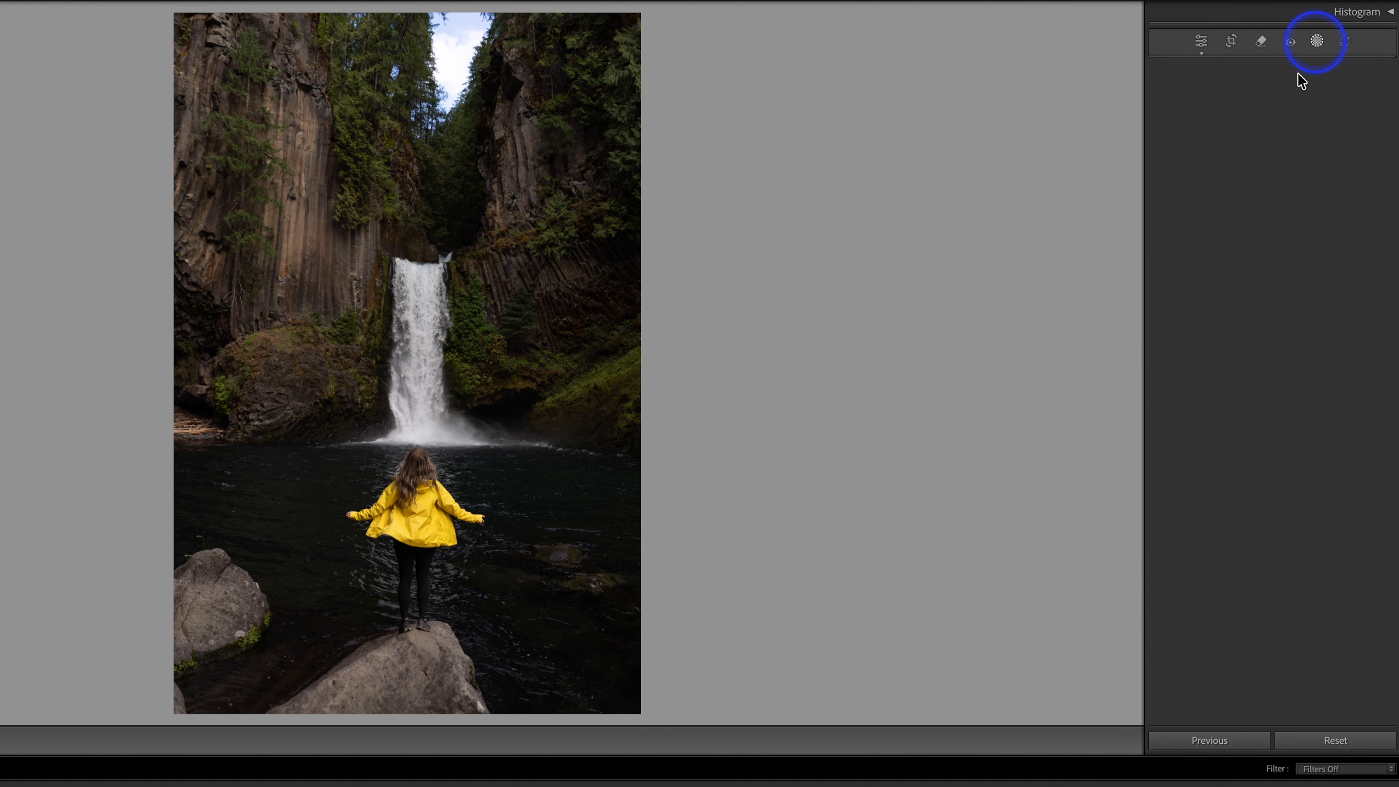
click(1271, 101)
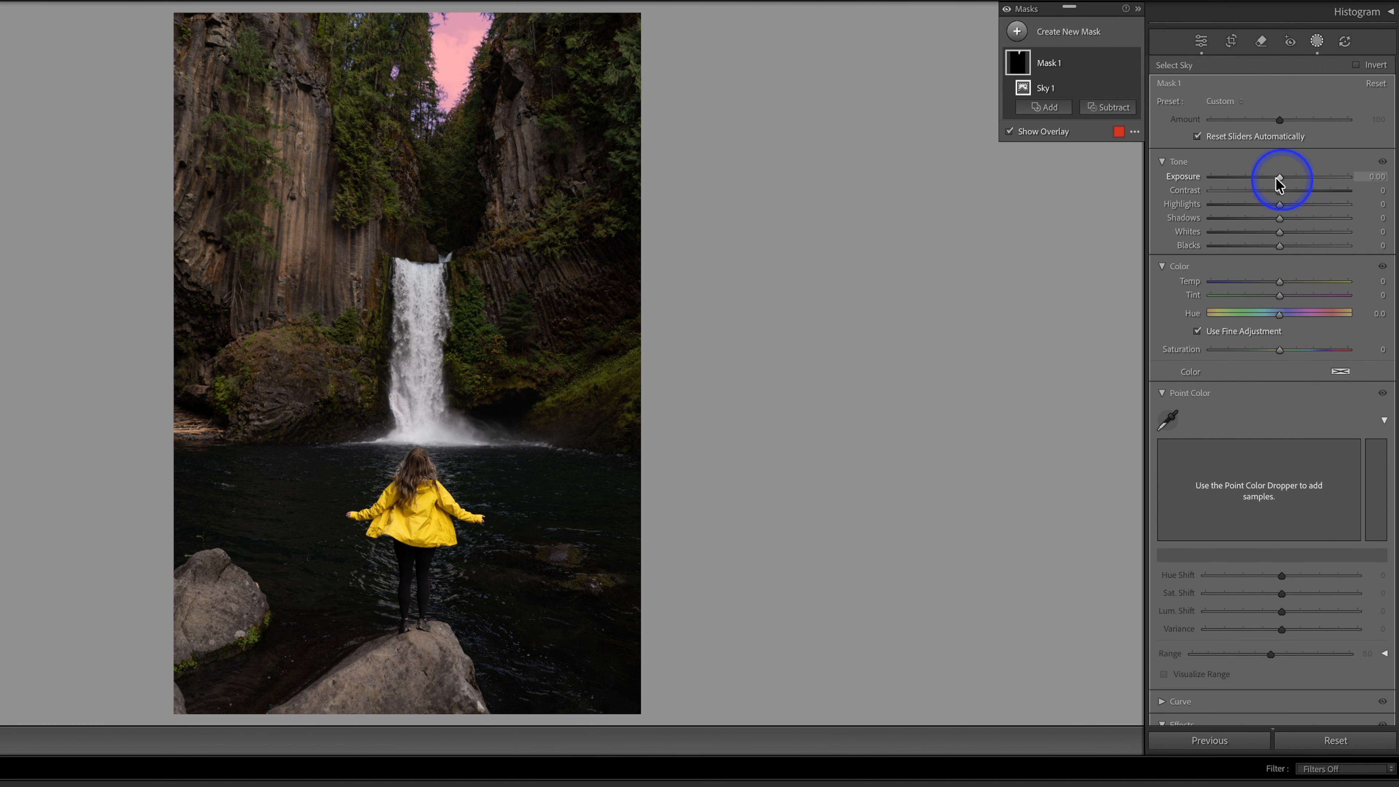
click(1263, 175)
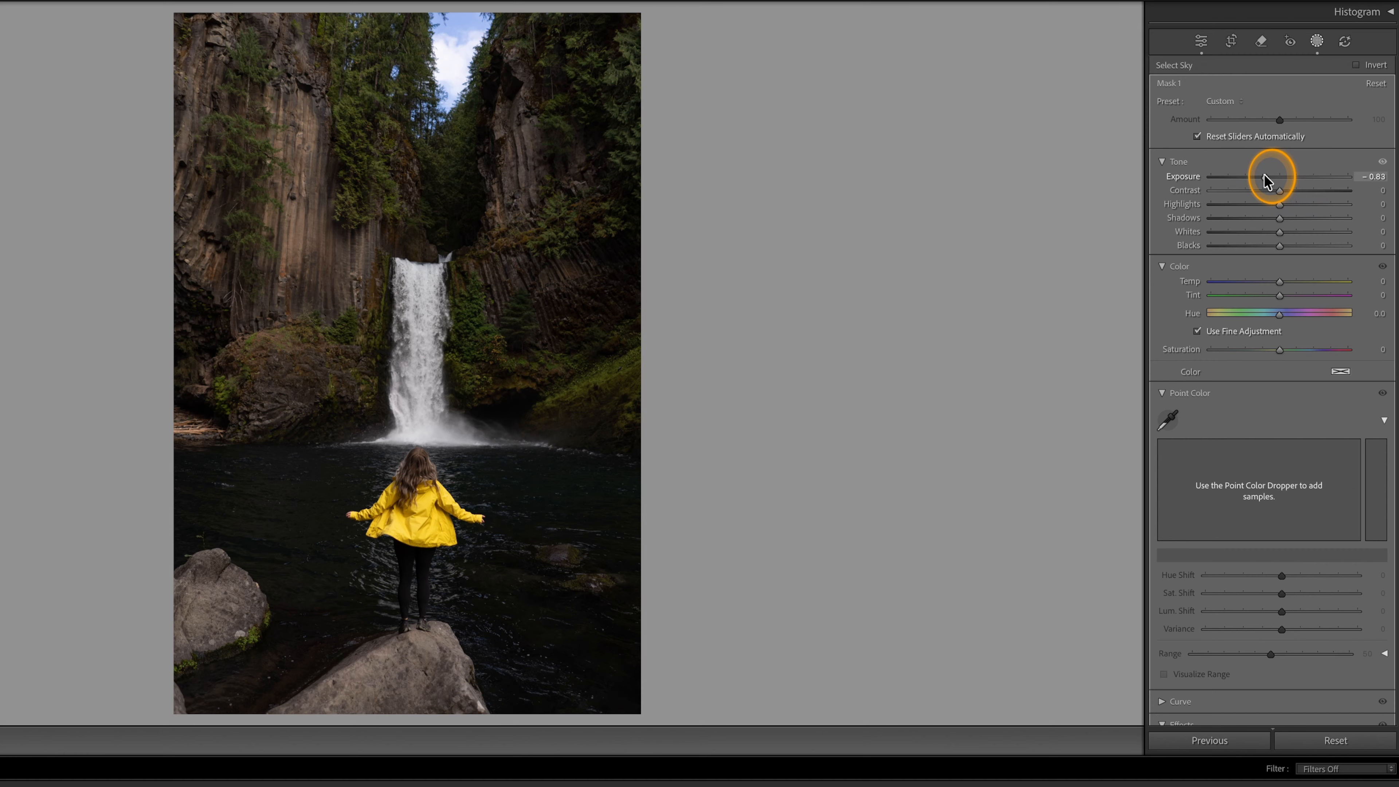
drag(1260, 175, 1256, 176)
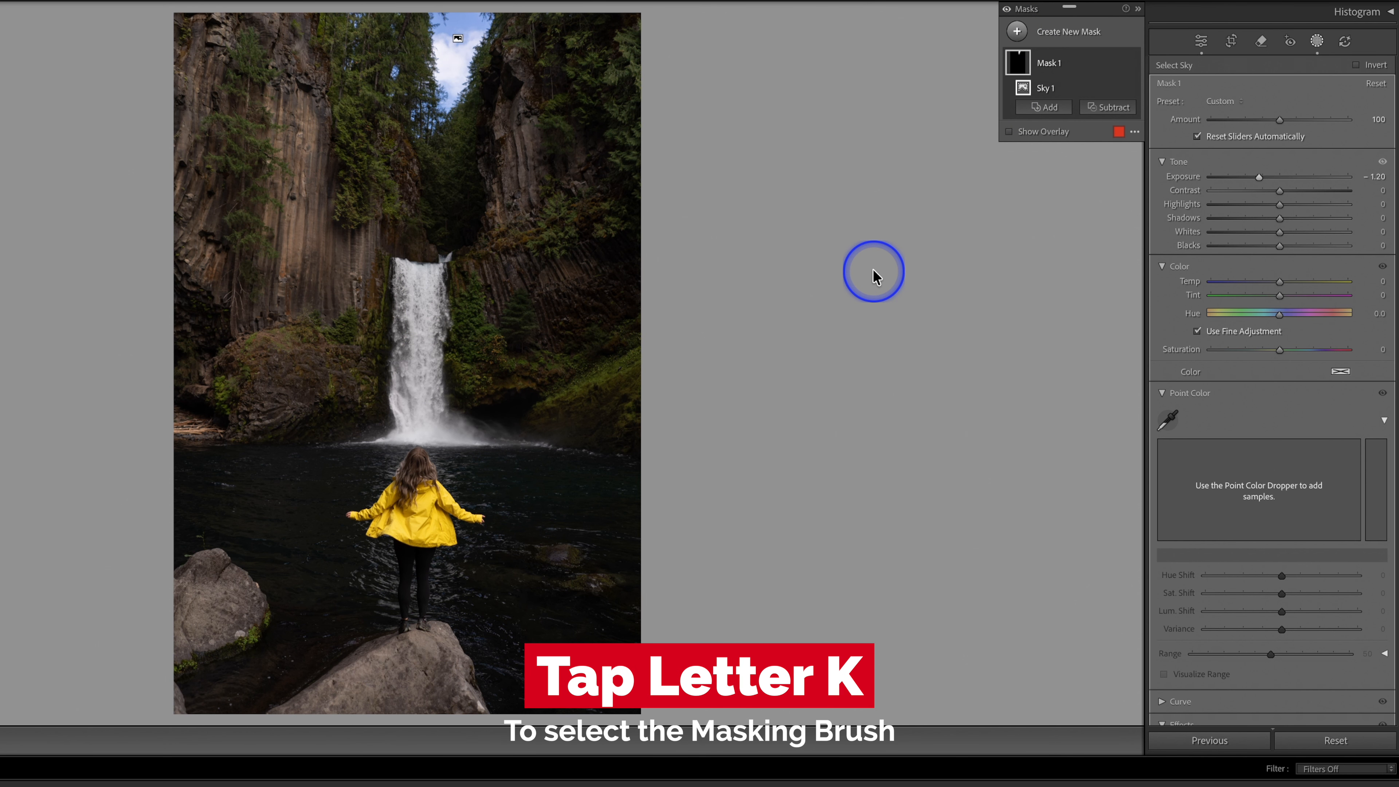
- Create a new brush mask at size 18 with the overlay off, Exposure 0.34 and Highlights 37
key(k)
scroll(476, 309, up, 5)
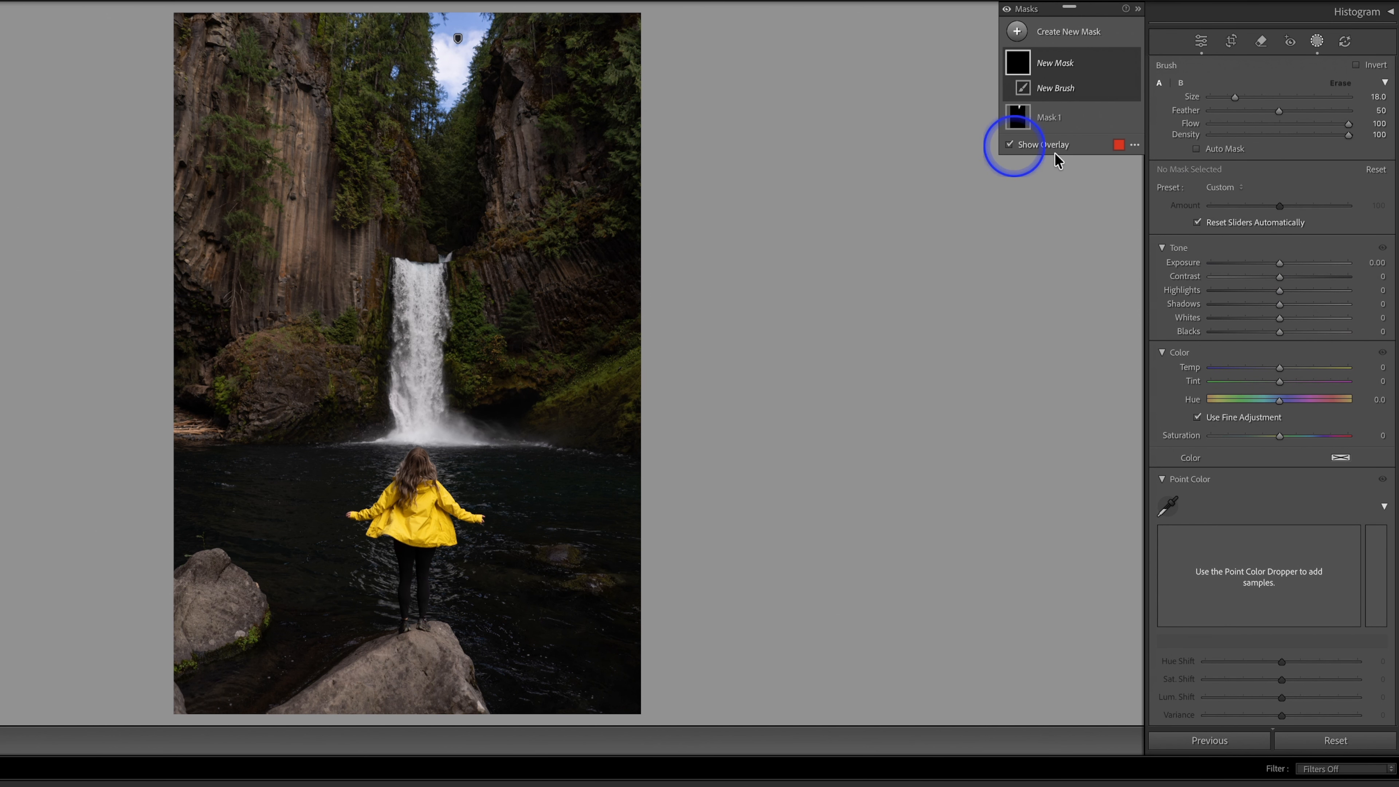
key(o)
click(1304, 291)
drag(1279, 262, 1286, 261)
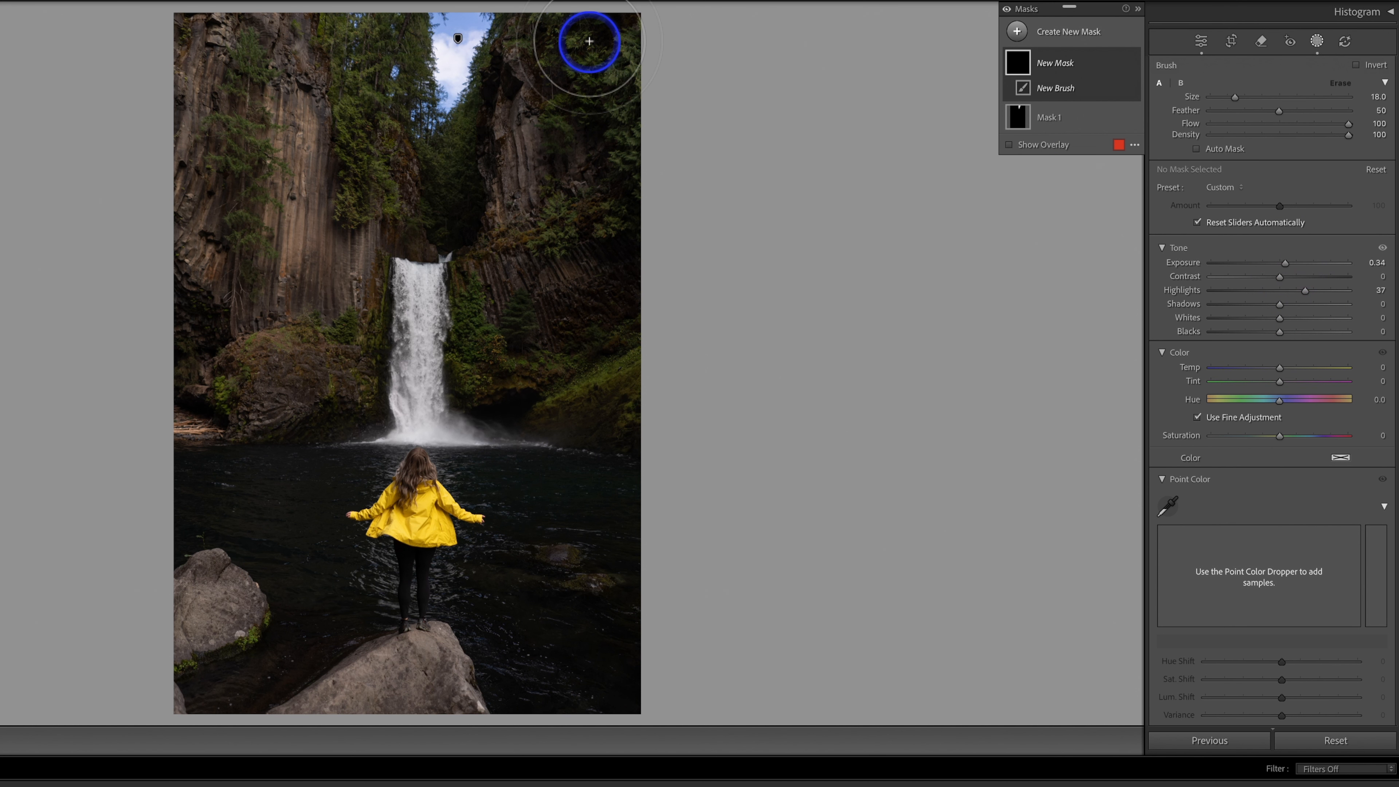
- Brush the brightening mask over the dark cliffs, trees and water around the woman, reducing the brush size to 10 for tighter areas
mouse_move(571, 41)
mouse_down()
mouse_move(504, 193)
mouse_move(525, 233)
mouse_move(543, 370)
mouse_move(560, 366)
mouse_move(591, 217)
mouse_move(587, 40)
mouse_up()
mouse_move(282, 387)
mouse_down()
mouse_move(165, 365)
mouse_move(219, 503)
mouse_move(261, 480)
mouse_move(290, 494)
mouse_up()
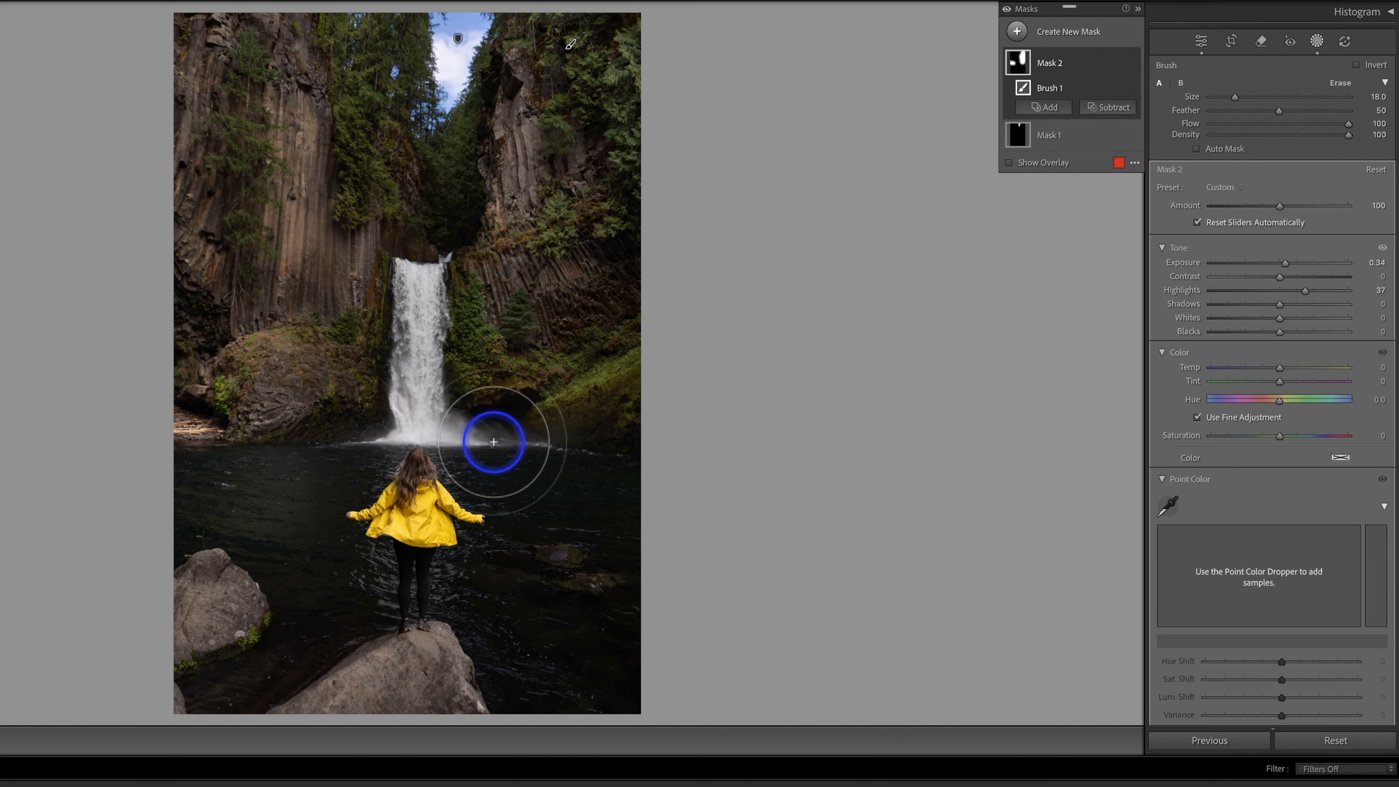
mouse_move(490, 444)
mouse_down()
mouse_move(615, 537)
mouse_move(558, 602)
mouse_move(512, 599)
mouse_move(561, 728)
mouse_move(580, 620)
mouse_up()
scroll(263, 503, down, 3)
scroll(173, 478, down, 3)
mouse_move(173, 479)
mouse_down()
mouse_move(282, 530)
mouse_move(314, 565)
mouse_move(319, 620)
mouse_move(298, 648)
mouse_move(213, 694)
mouse_move(257, 670)
mouse_up()
scroll(316, 622, down, 2)
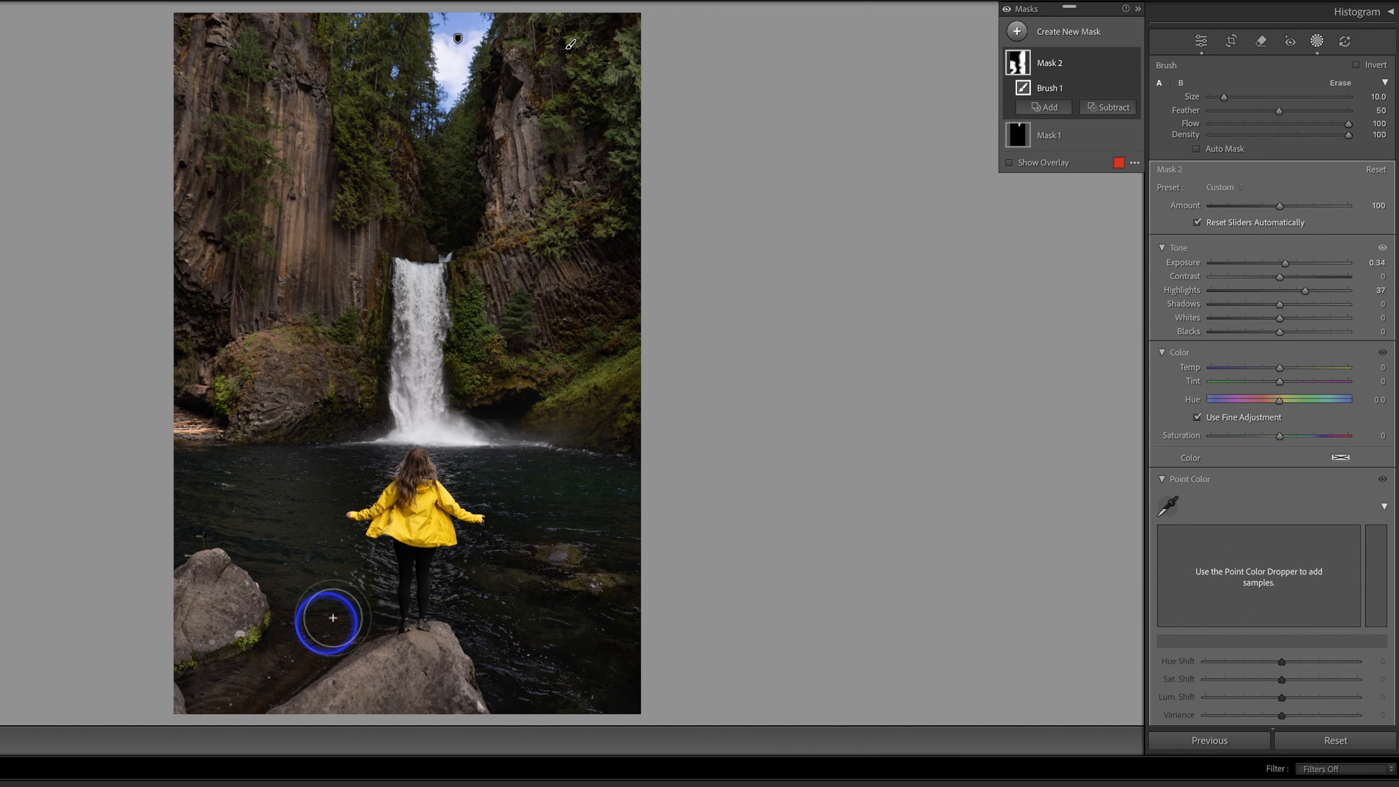
mouse_move(333, 617)
mouse_down()
mouse_move(359, 609)
mouse_move(371, 578)
mouse_move(306, 516)
mouse_move(397, 422)
mouse_move(380, 435)
mouse_up()
mouse_move(471, 455)
mouse_down()
mouse_move(500, 478)
mouse_move(474, 473)
mouse_move(512, 559)
mouse_move(478, 567)
mouse_move(472, 584)
mouse_move(492, 664)
mouse_move(543, 562)
mouse_move(531, 562)
mouse_move(578, 659)
mouse_move(679, 736)
mouse_move(780, 637)
mouse_up()
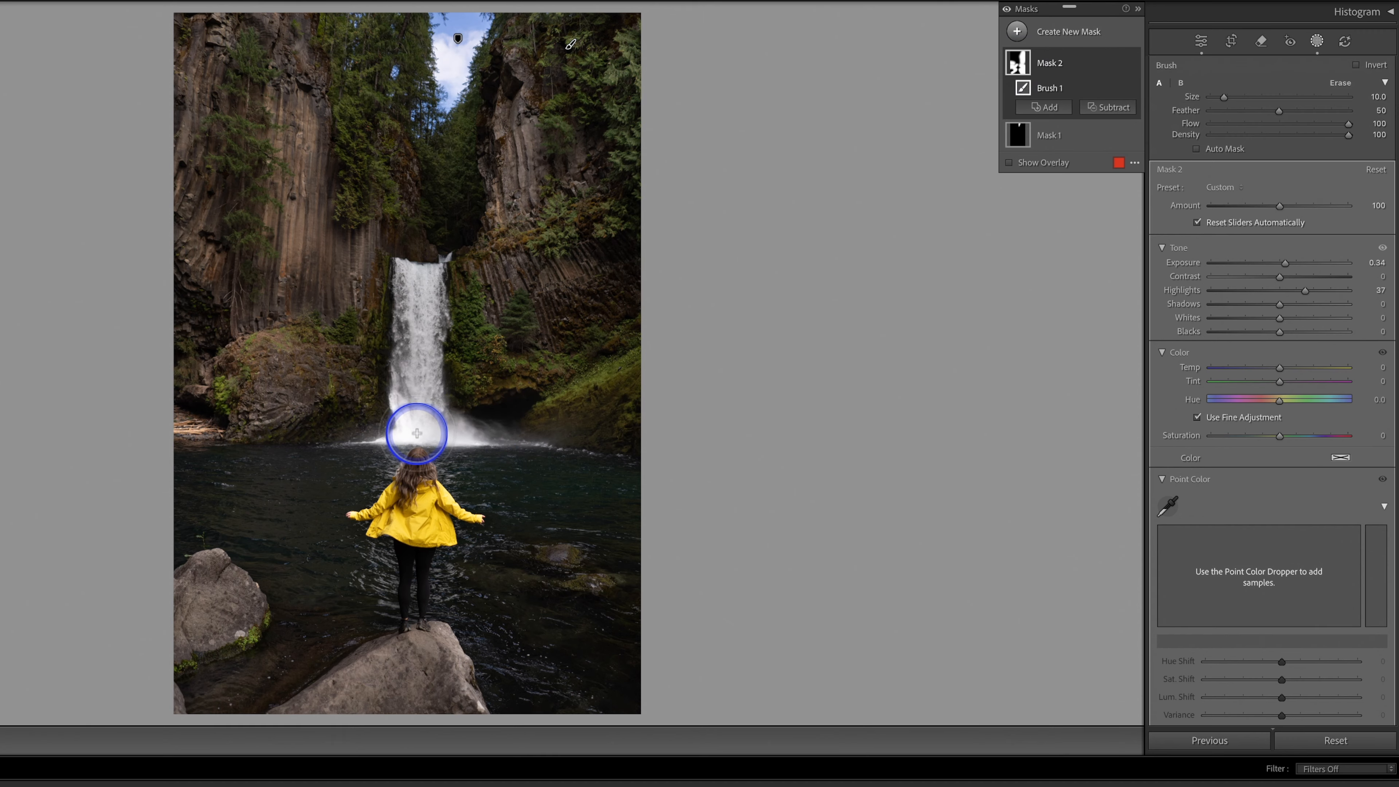
key(shift+w)
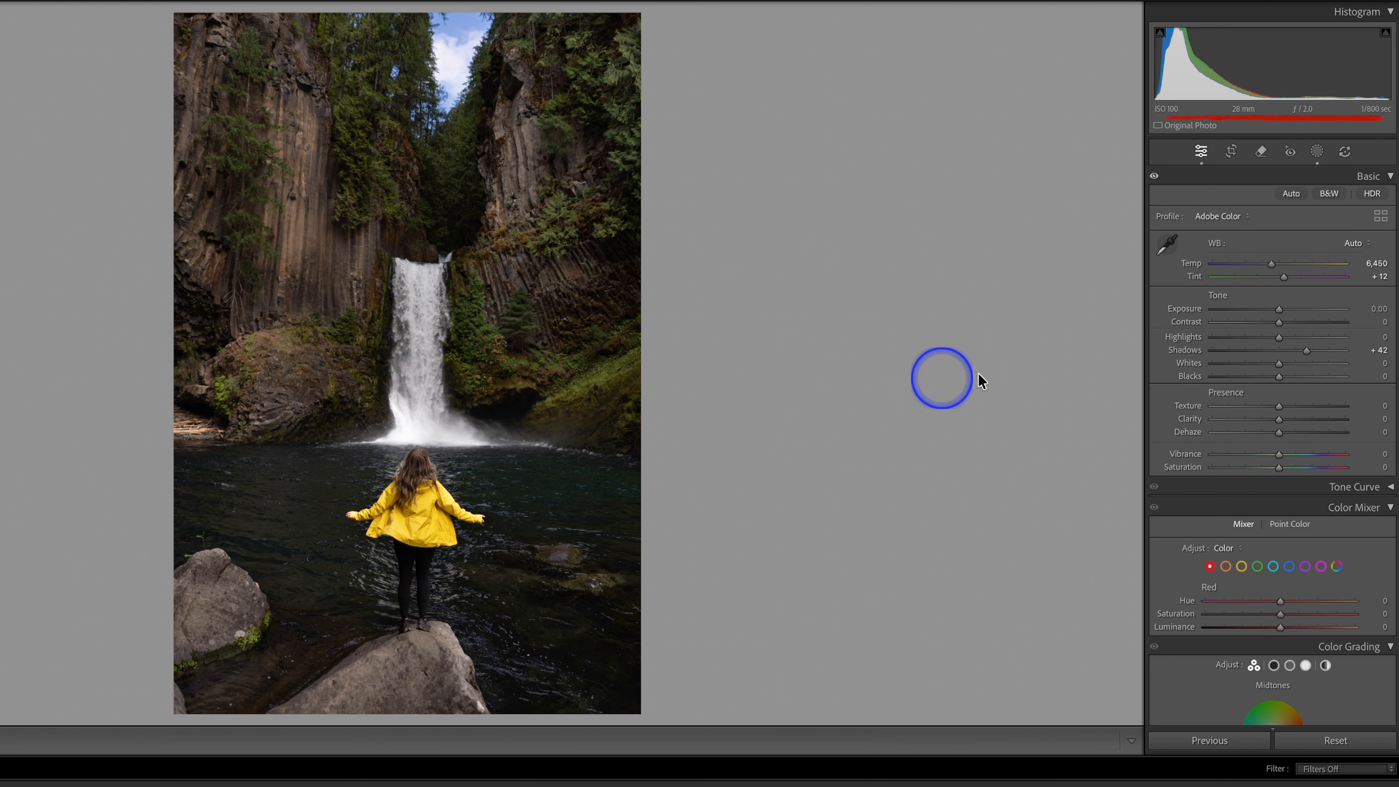
- Create another brush mask and paint over the bright logs on the far shore and the base of the waterfall
click(1316, 153)
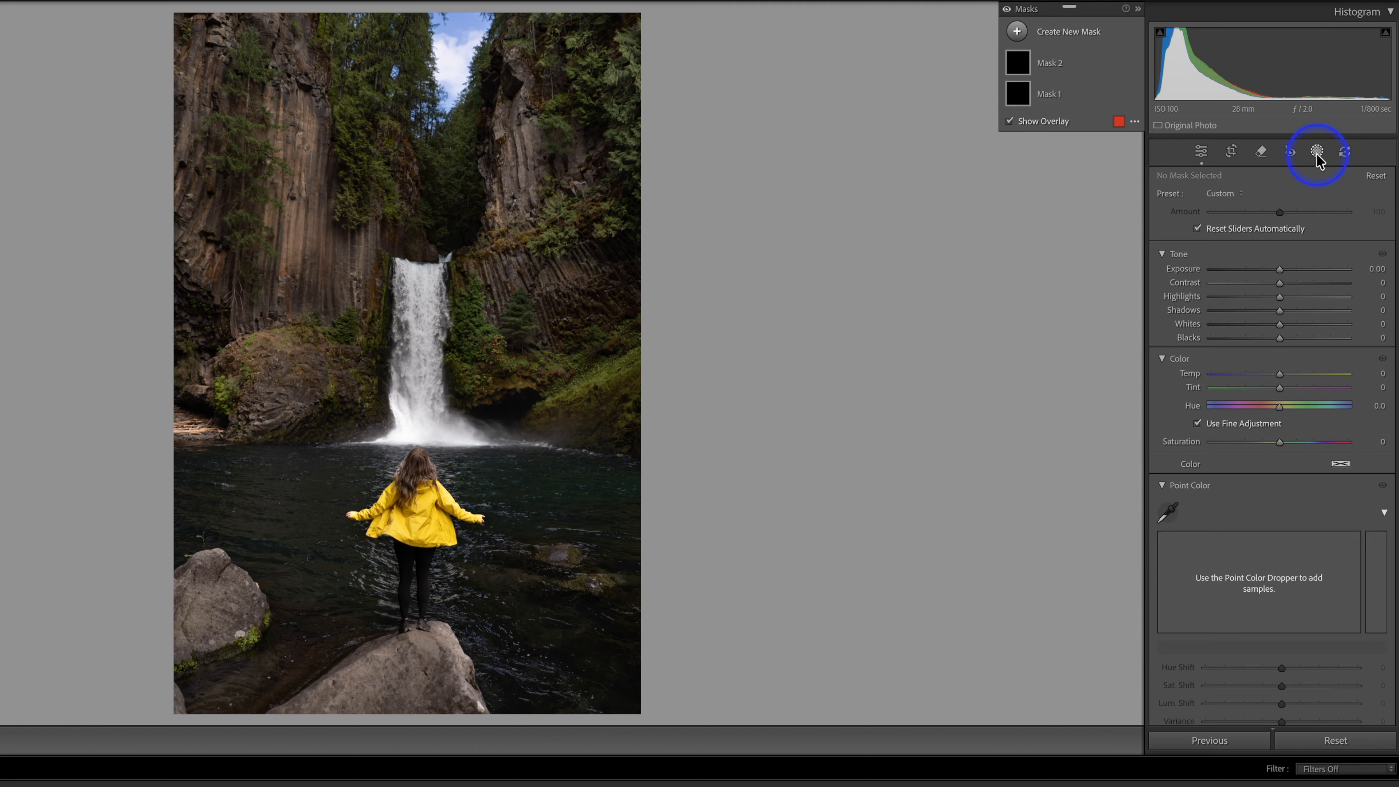
click(1017, 33)
click(1018, 197)
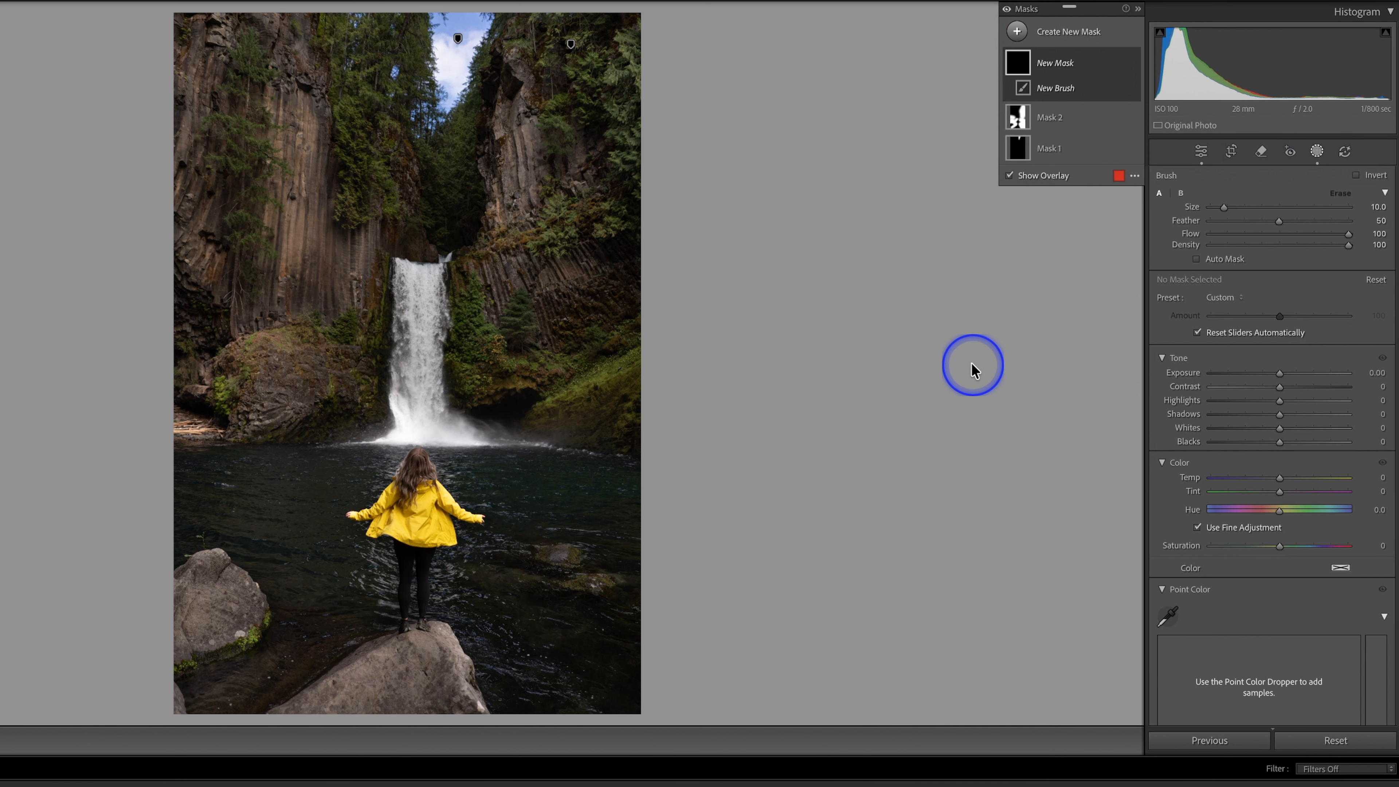
scroll(250, 438, down, 4)
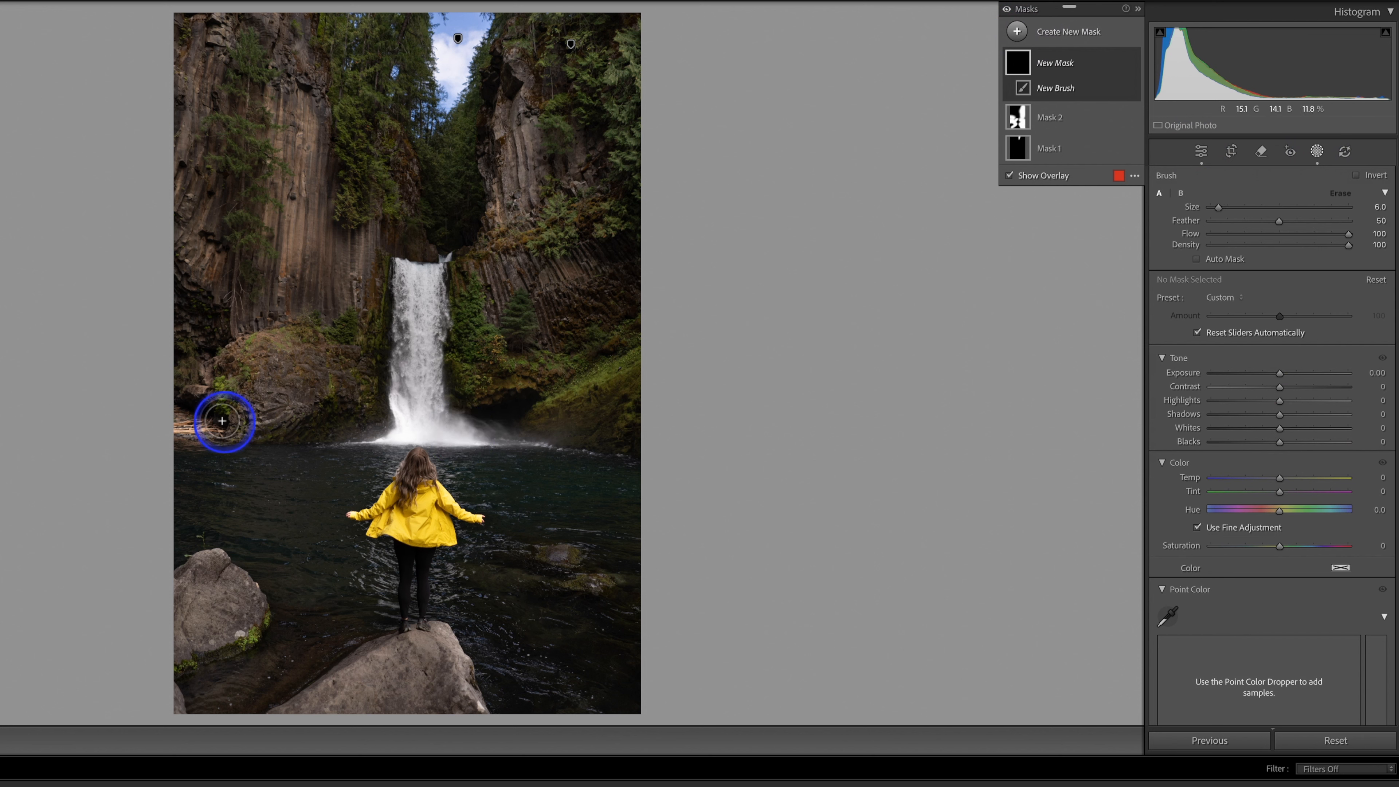
mouse_move(205, 428)
mouse_down()
mouse_move(190, 425)
mouse_move(223, 419)
mouse_up()
drag(394, 410, 478, 431)
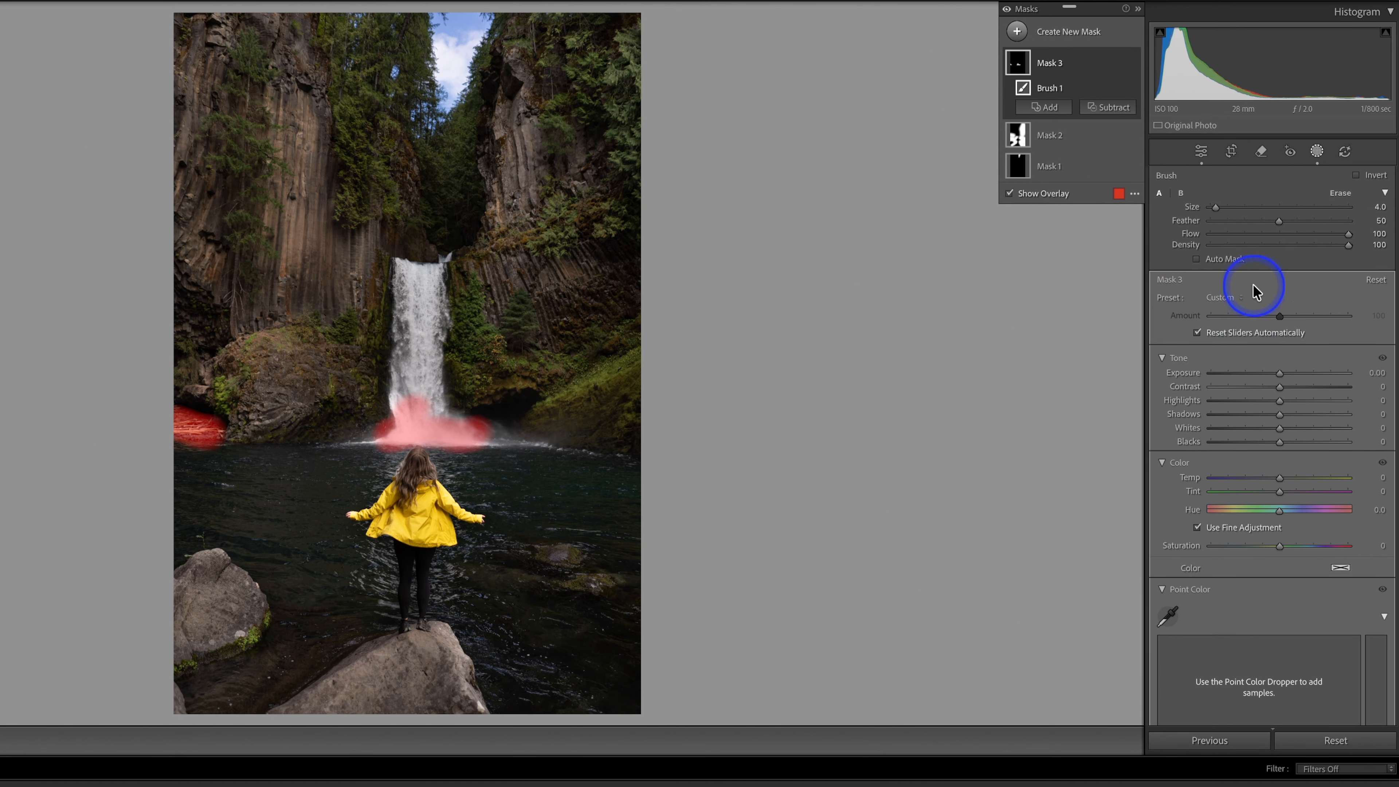
- Set the waterfall-base mask to Contrast −27, Highlights −15 and Exposure −0.37, with brush feather 65 and size 3
click(1259, 386)
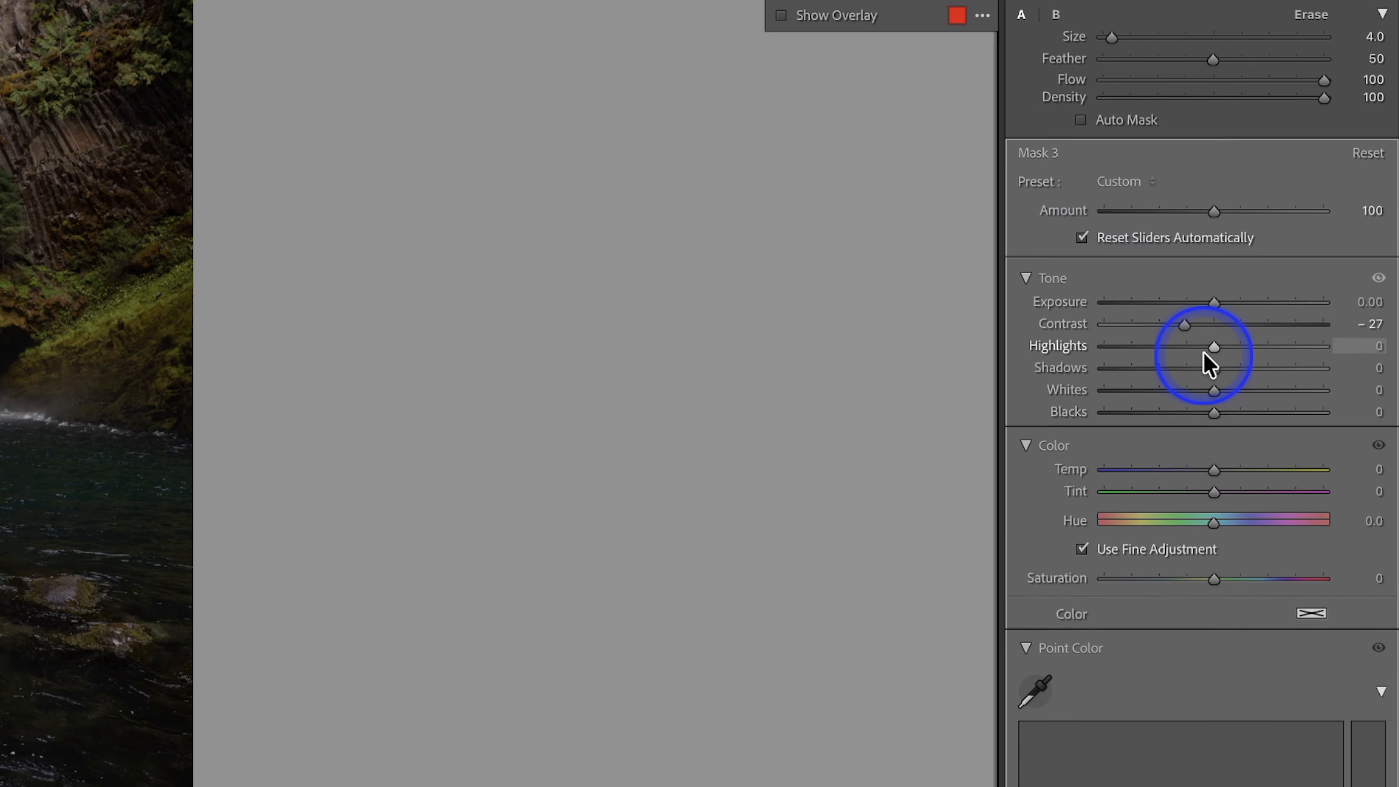
drag(1204, 355, 1196, 354)
mouse_move(1215, 307)
mouse_down()
mouse_move(1190, 293)
mouse_move(1193, 306)
mouse_up()
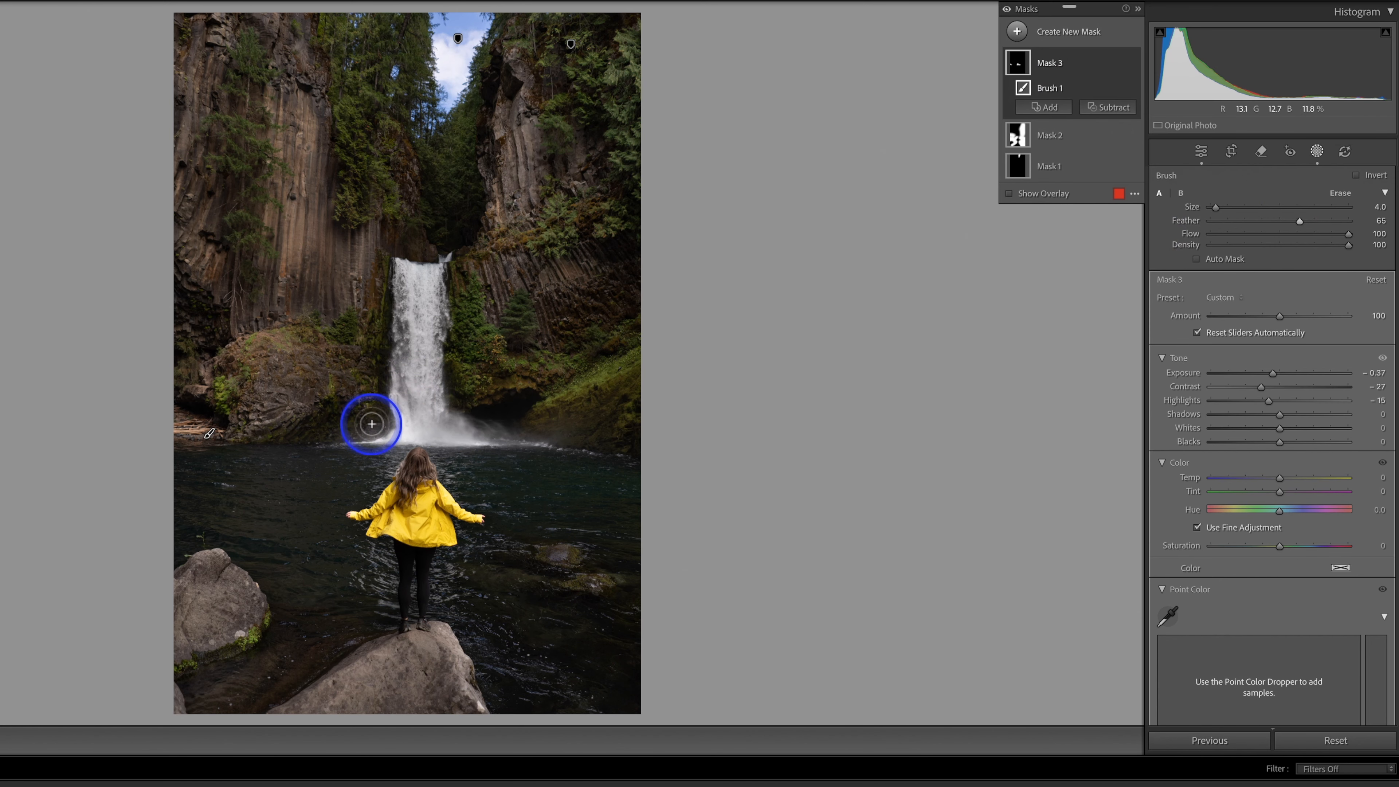
key(bracketleft)
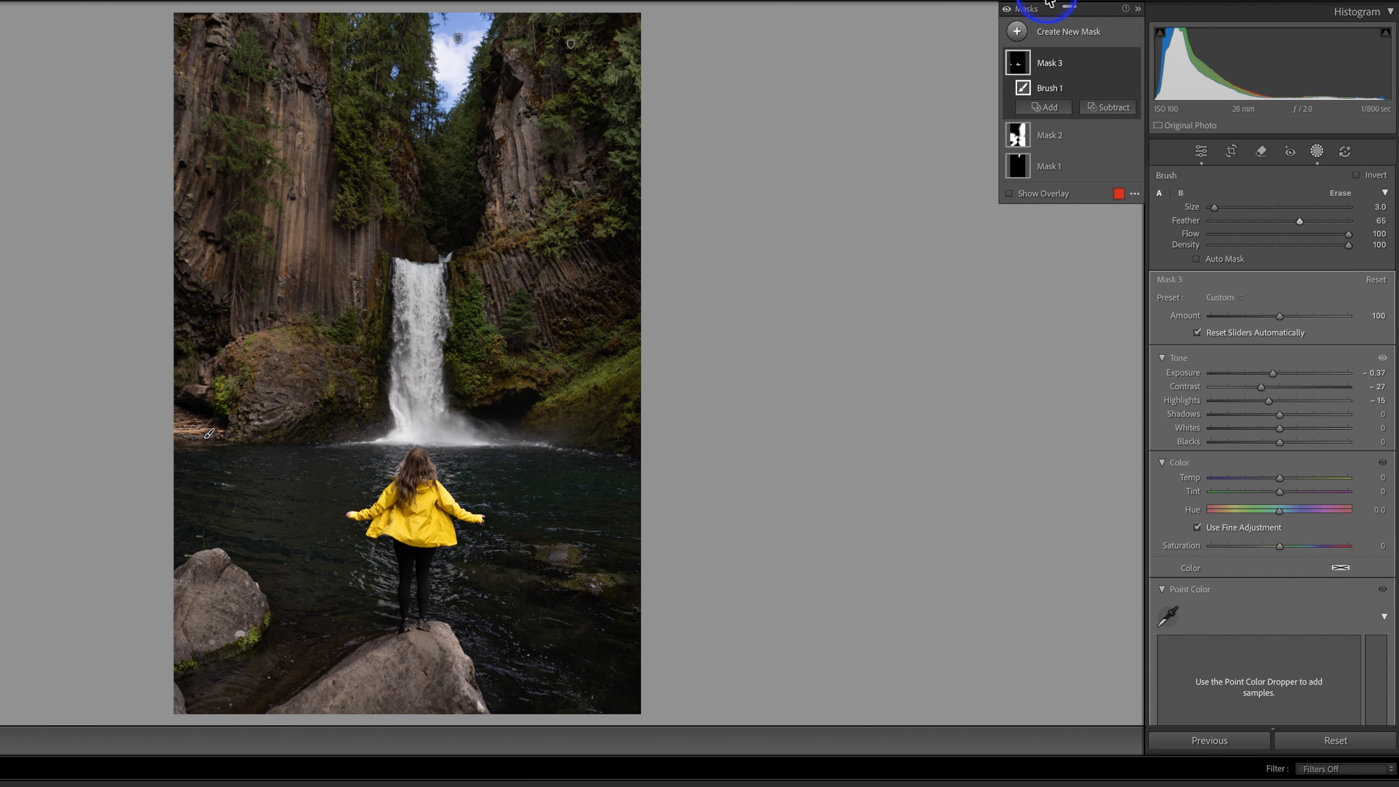
- Paint a new brush mask over the foreground rock and set Contrast −22, Highlights −23 and Exposure −0.25
key(k)
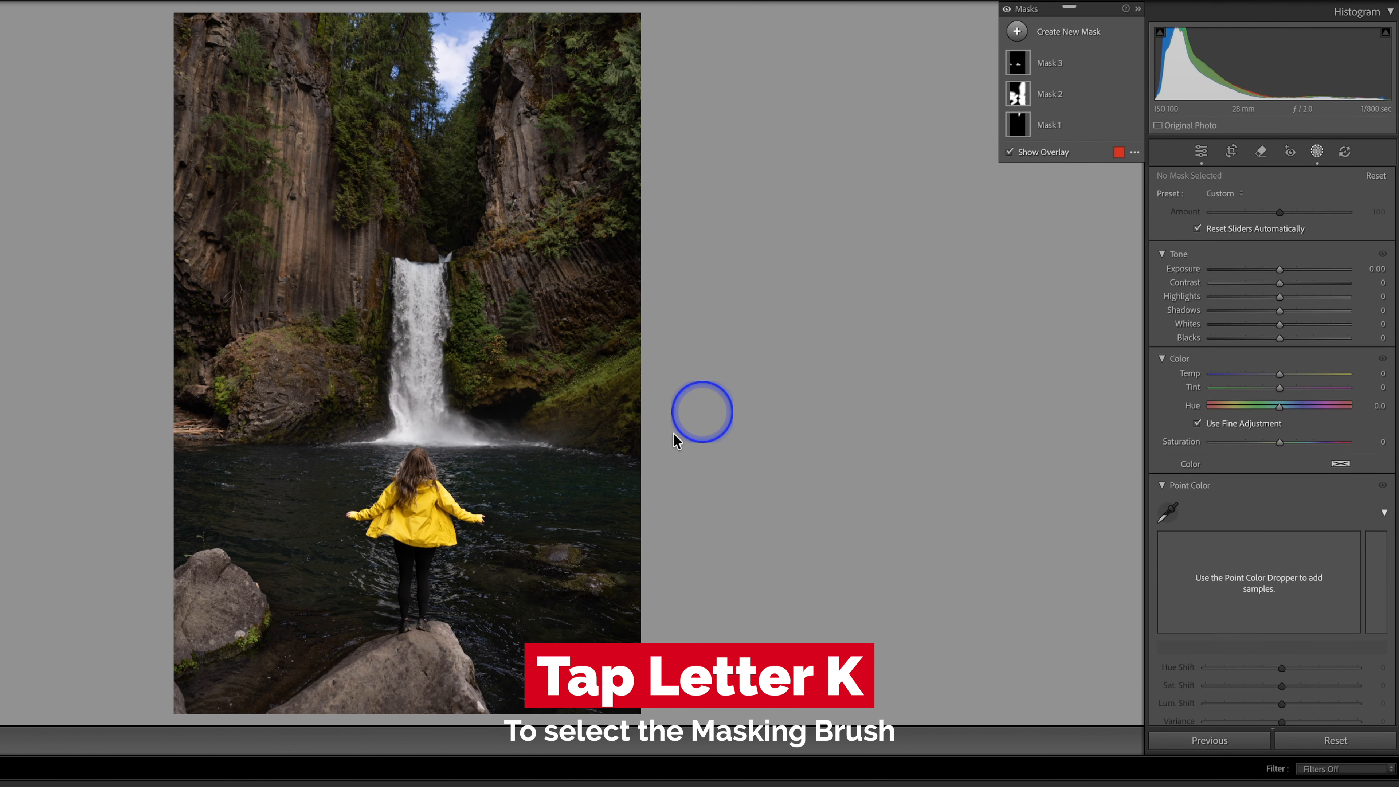
scroll(422, 662, up, 1)
mouse_move(425, 662)
mouse_down()
mouse_move(297, 730)
mouse_move(403, 718)
mouse_move(449, 714)
mouse_up()
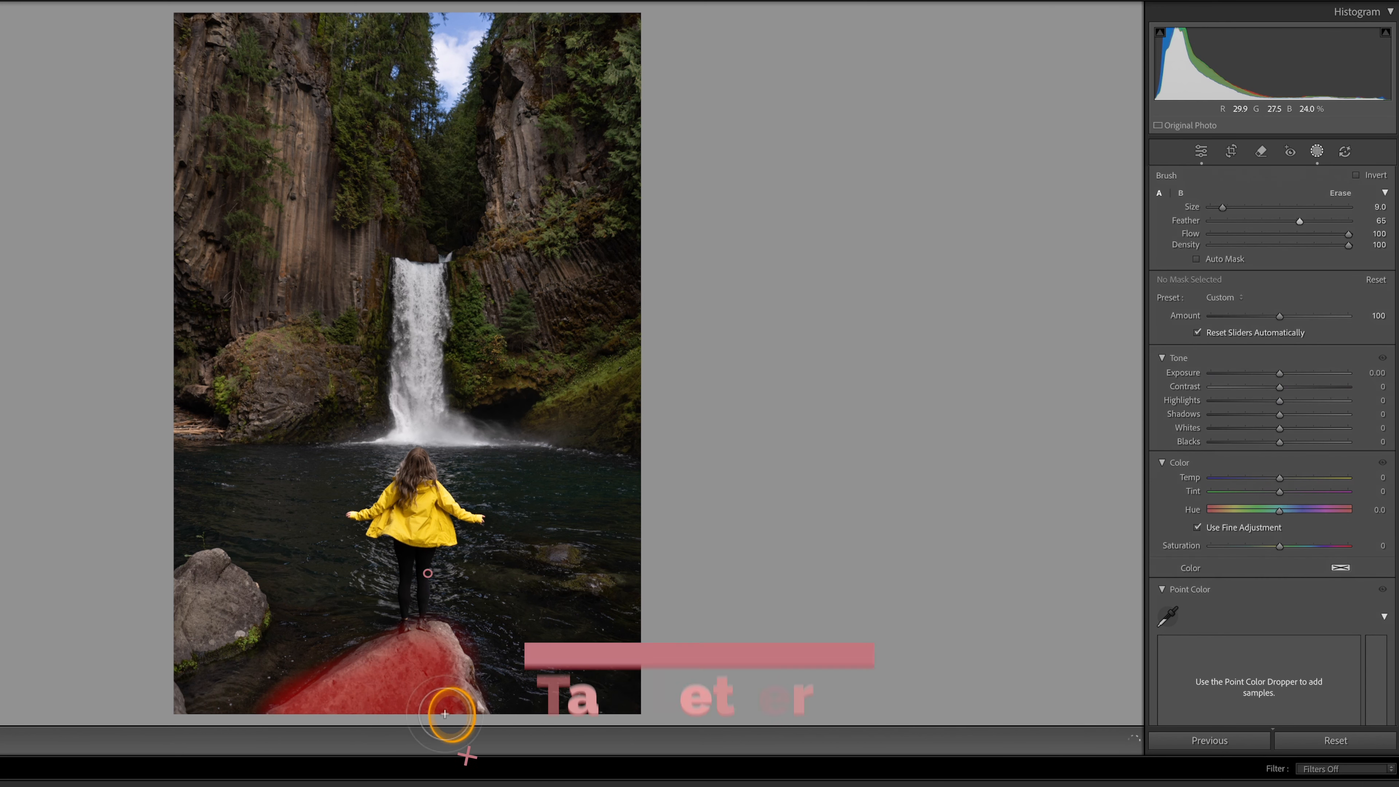
click(1262, 387)
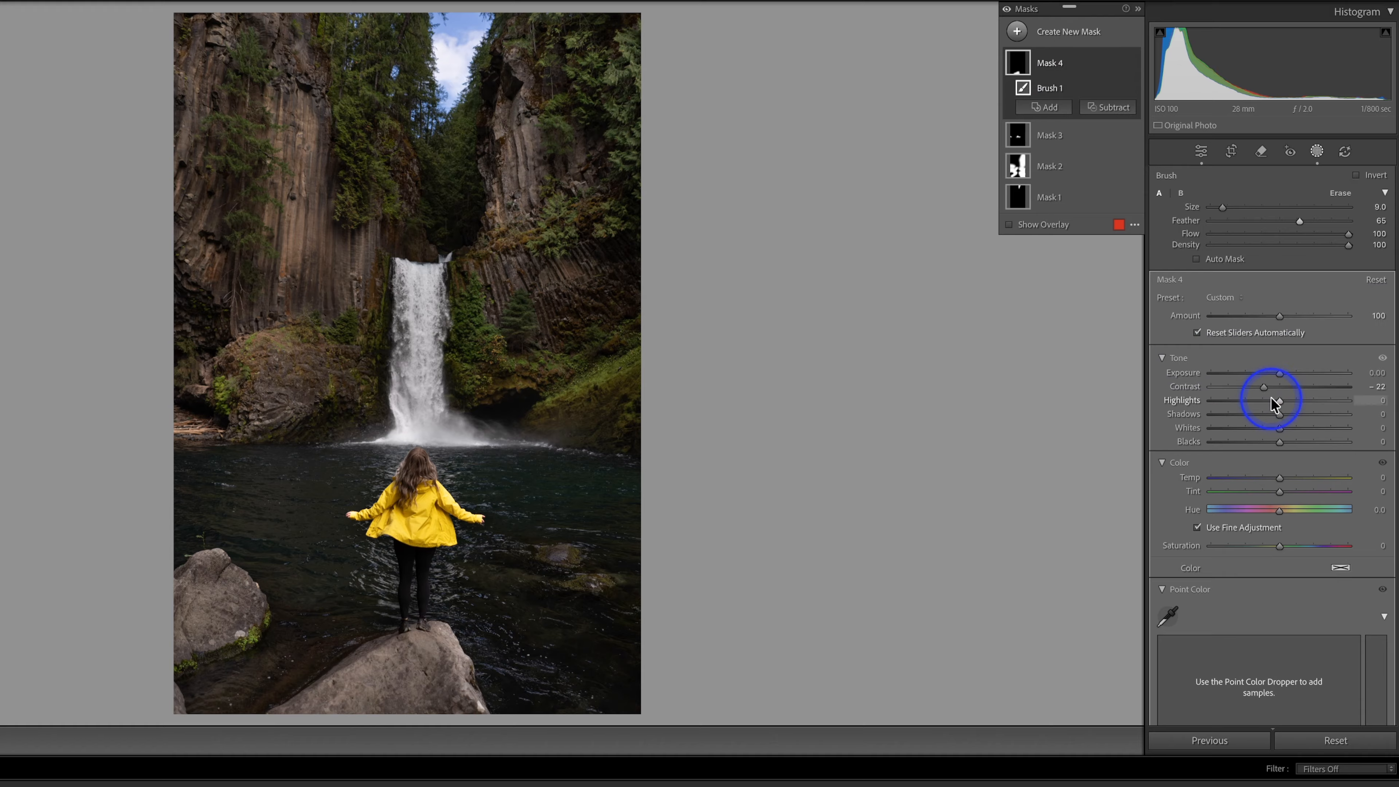
mouse_move(1275, 399)
mouse_down()
mouse_move(1260, 401)
mouse_move(1276, 373)
mouse_up()
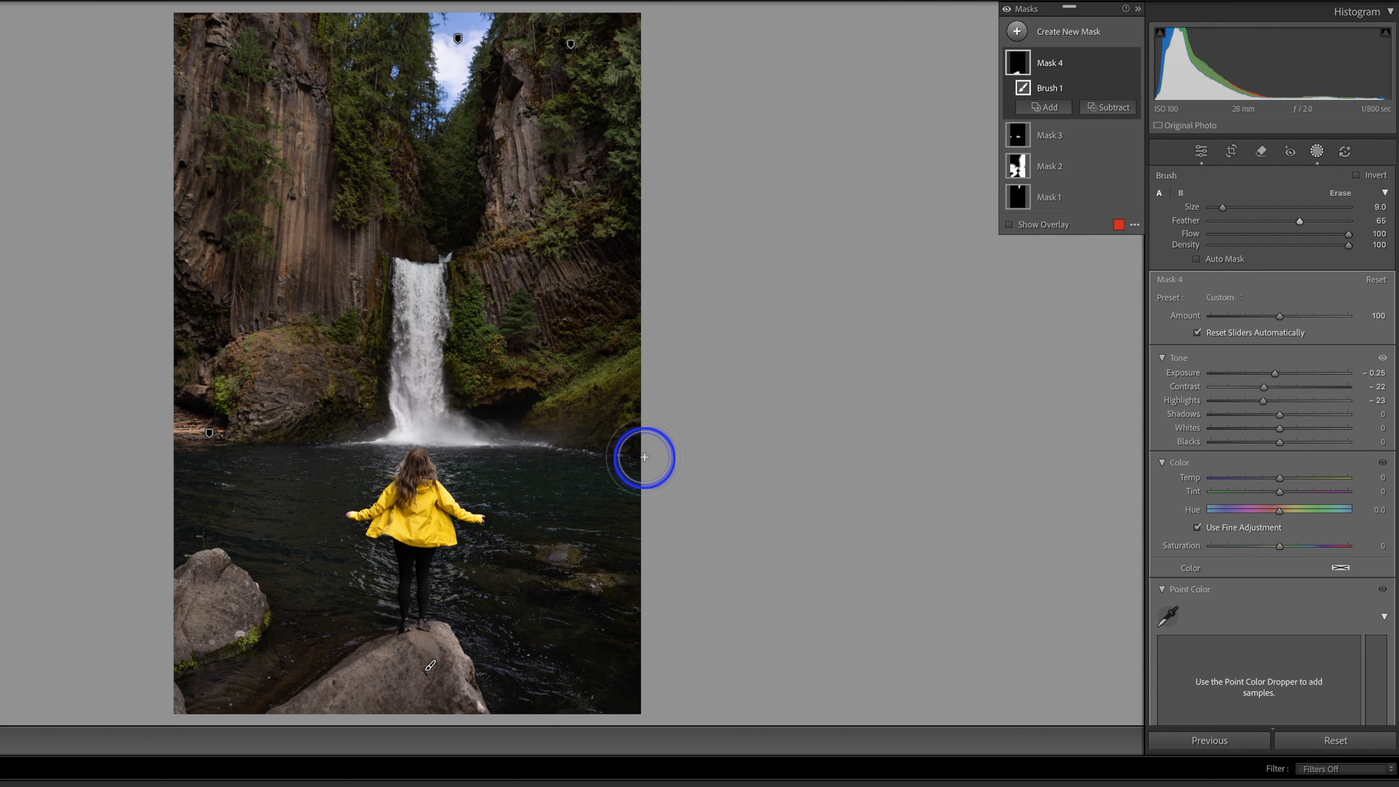
- Create a new brush mask and paint over both of the woman's hands with a small brush of size 2
key(super+equal)
key(super+equal)
key(super+equal)
drag(337, 609, 347, 1)
drag(419, 358, 378, 225)
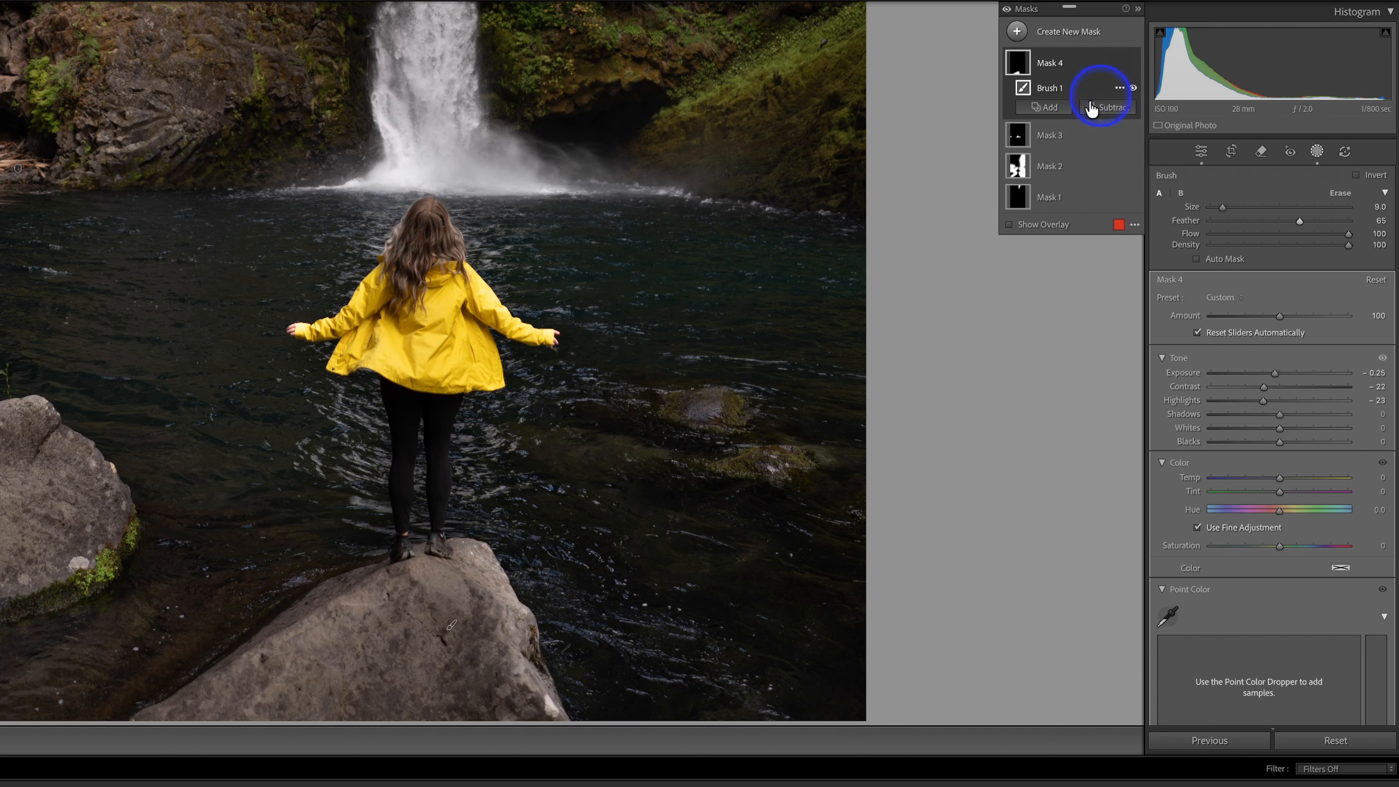
key(k)
key(k)
scroll(291, 323, down, 6)
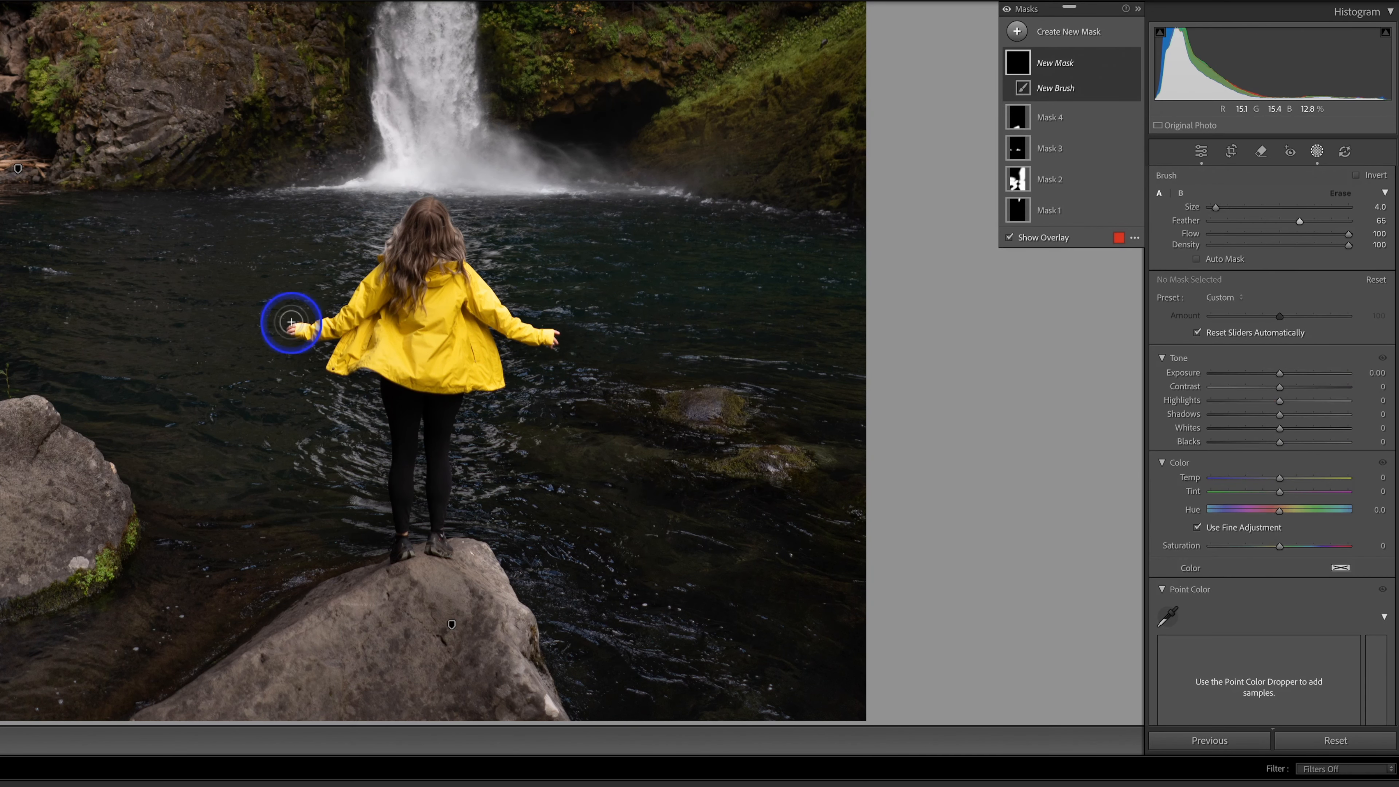
drag(305, 331, 297, 330)
drag(526, 333, 557, 333)
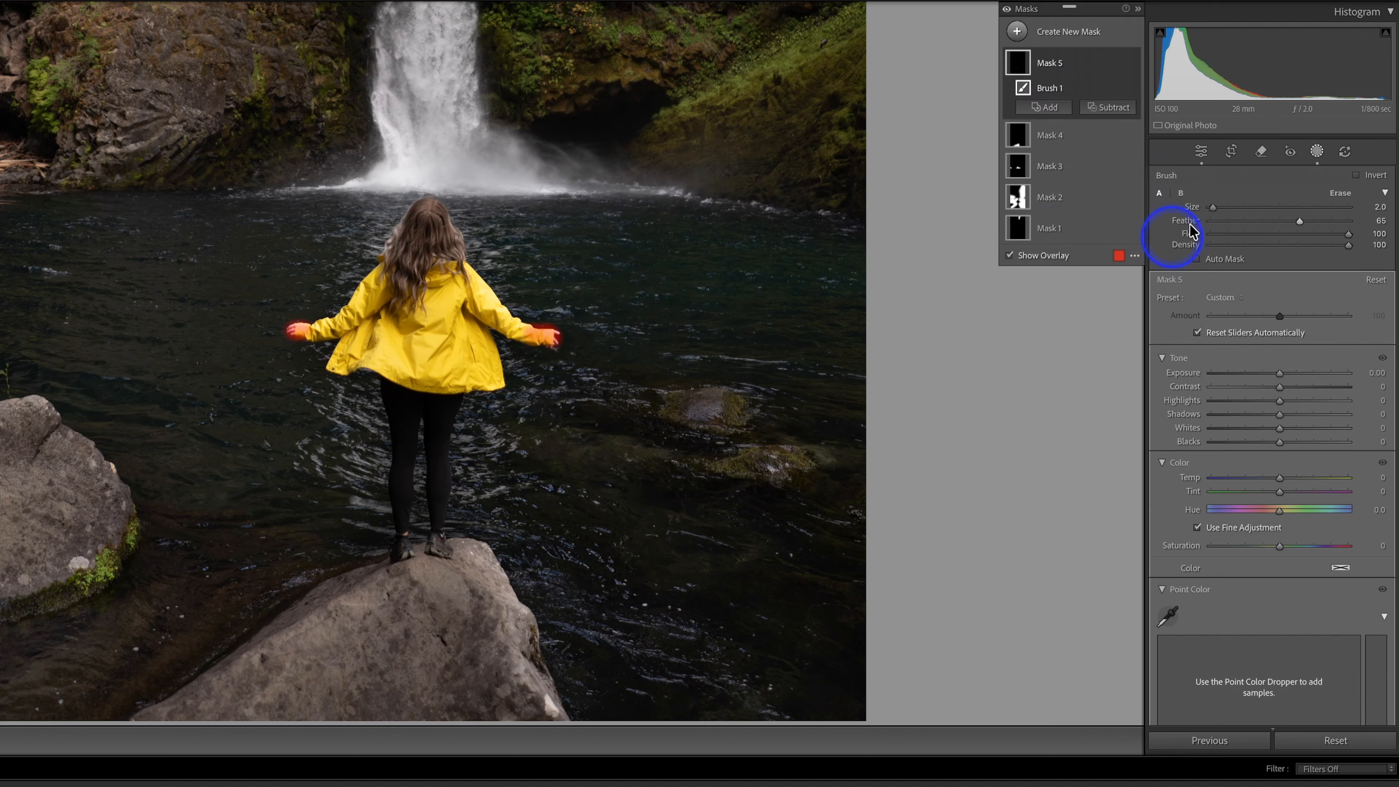
- Set the hands mask to Contrast −23 and Highlights −10, try Exposure −0.34 and undo that exposure change
mouse_move(1267, 385)
mouse_down()
mouse_move(1268, 402)
mouse_move(1275, 374)
mouse_up()
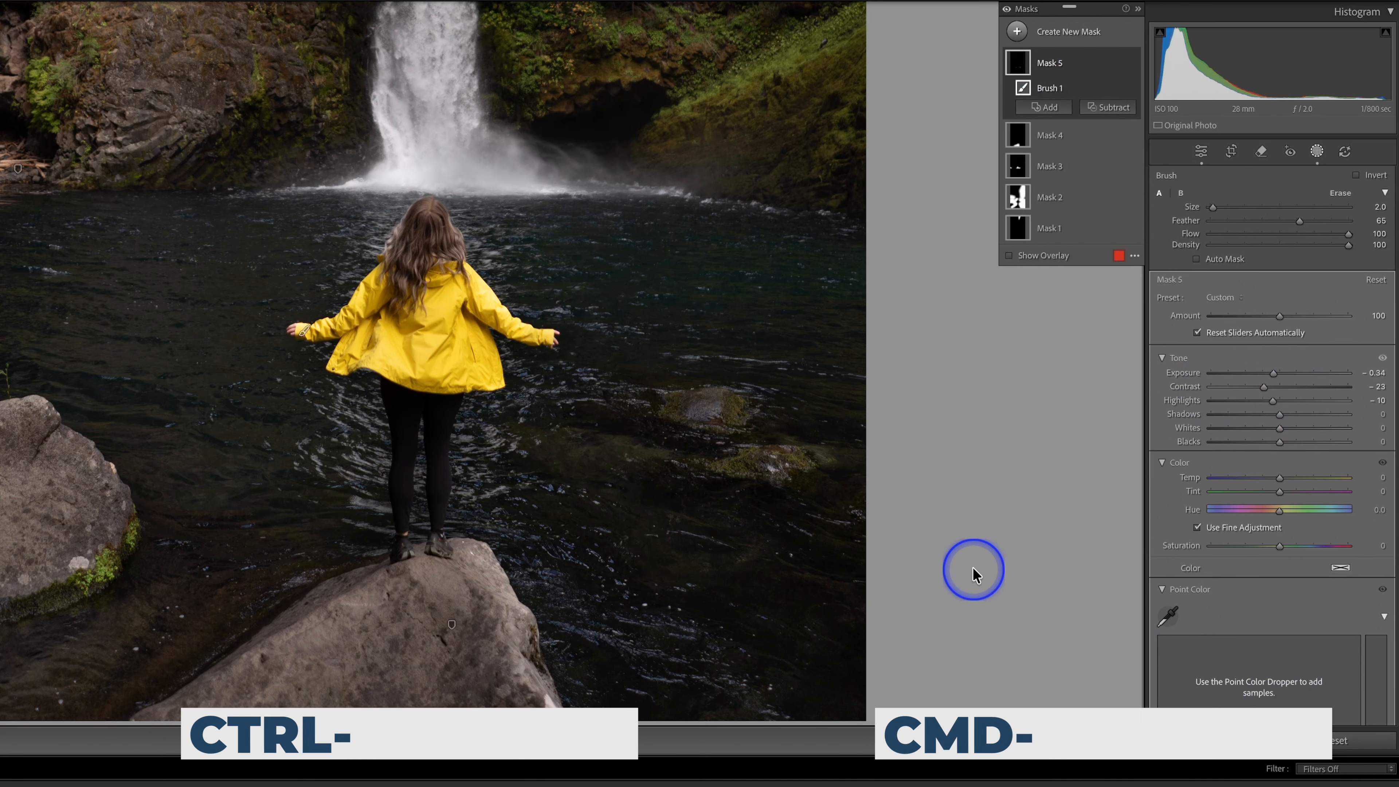
key(ctrl+z)
key(ctrl+minus)
key(super+minus)
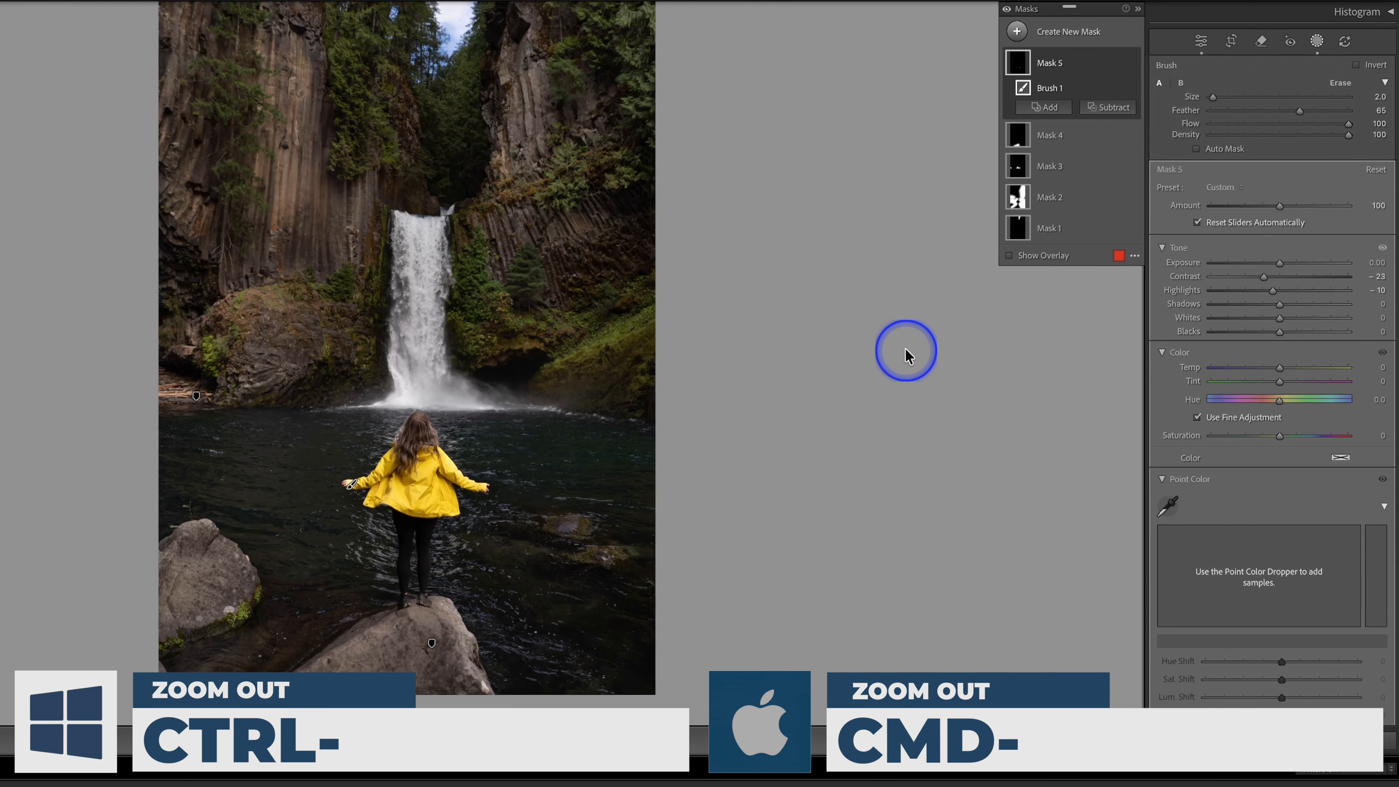
key(super+minus)
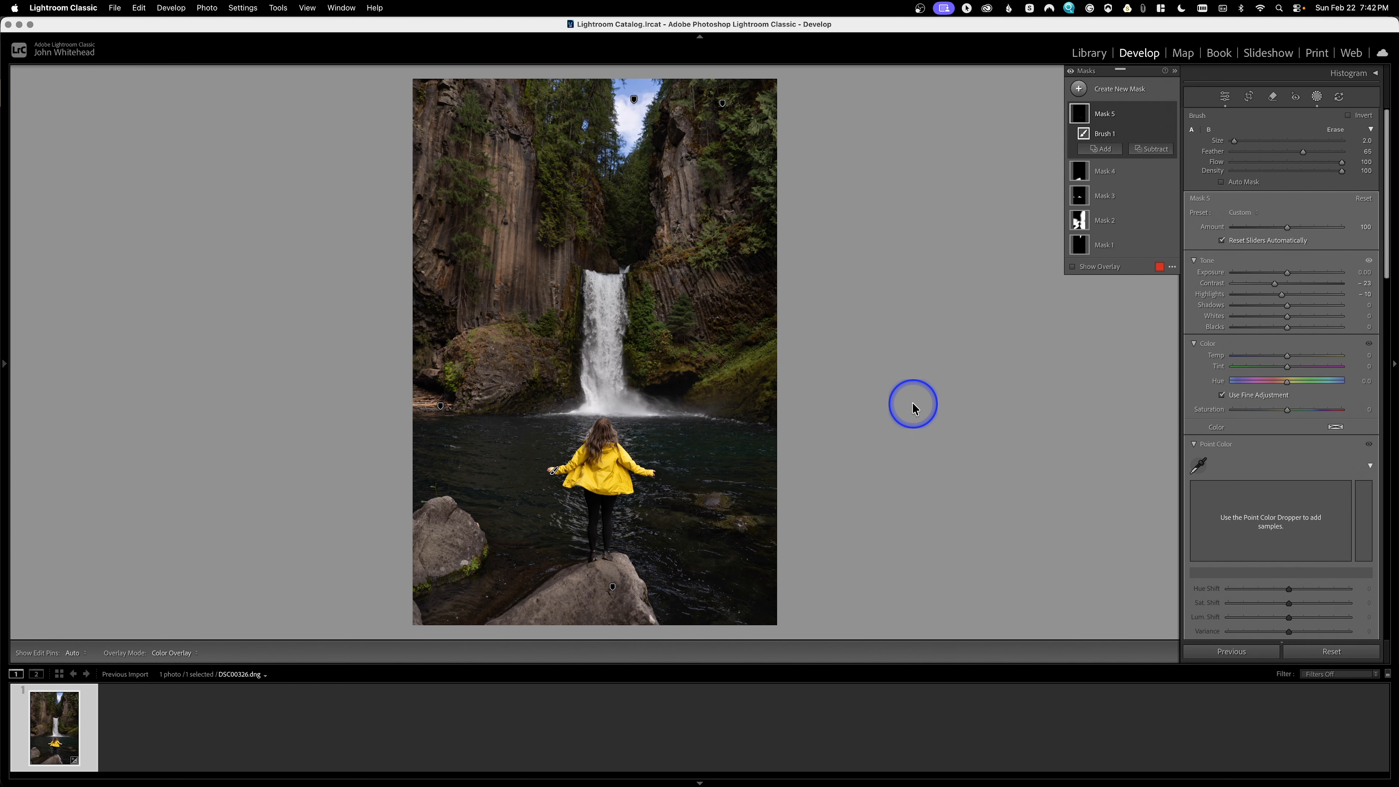
- Open the External Editing preferences and choose PSD as the file format for Adobe Photoshop 2026
click(60, 8)
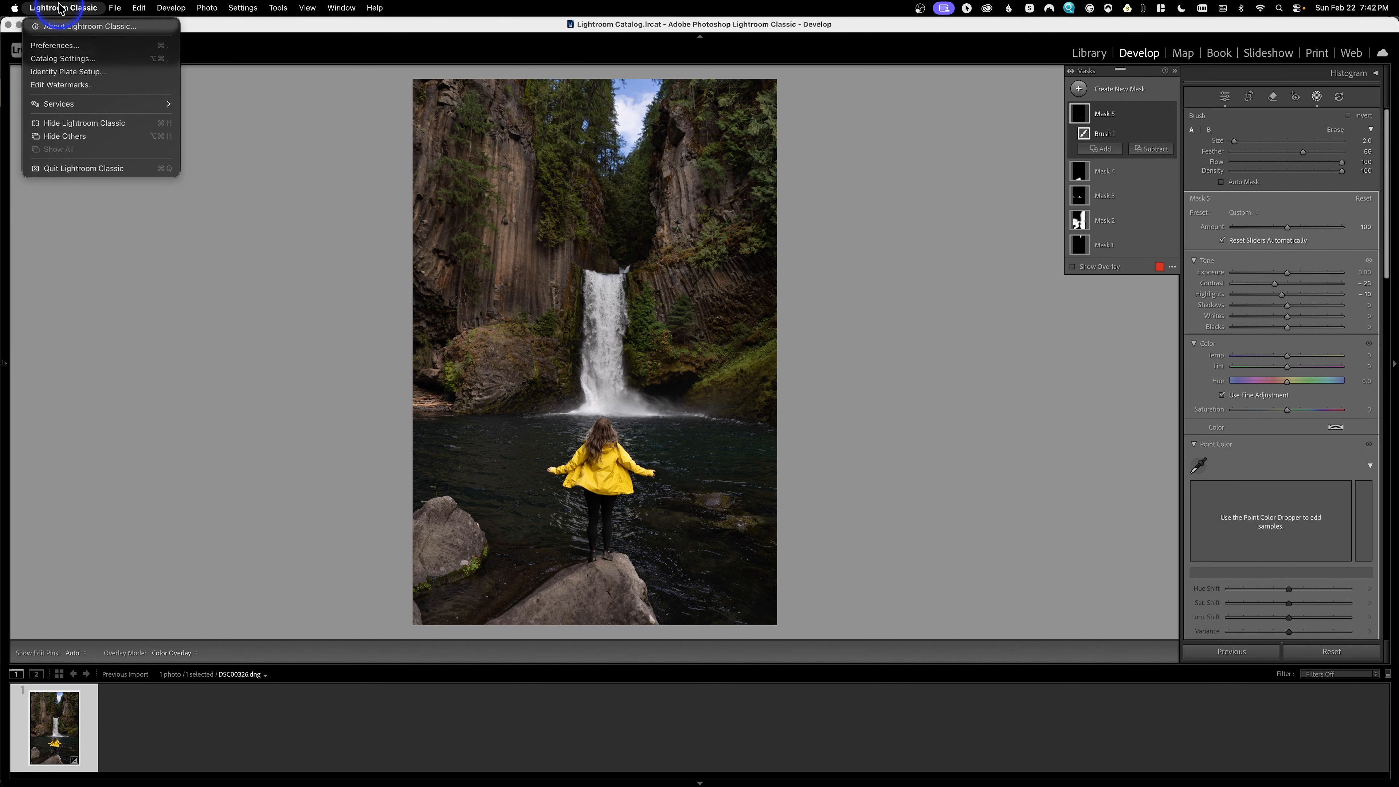
click(59, 49)
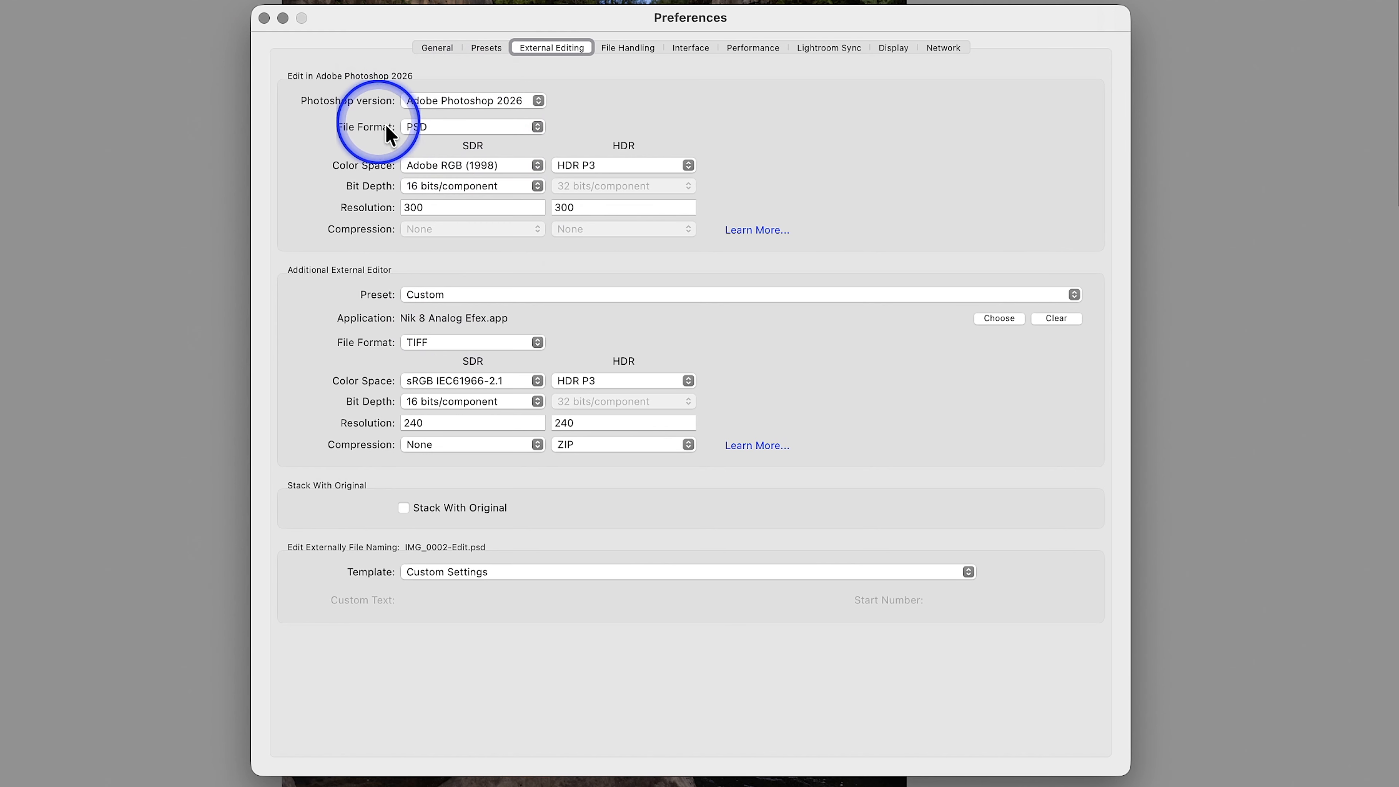
click(417, 128)
click(417, 128)
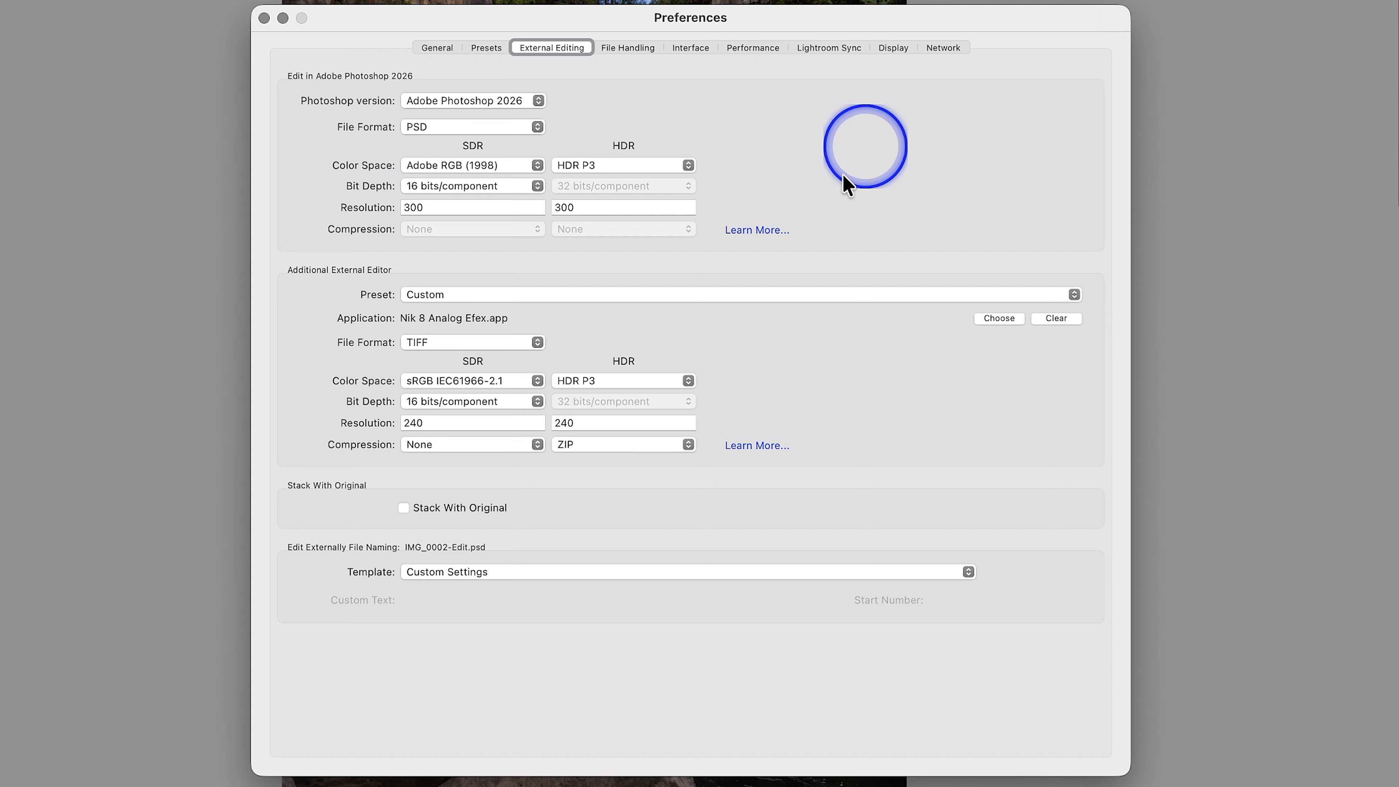
- Set the additional external editor's SDR color space to Adobe RGB (1998), its SDR resolution to 300 and its file format to TIFF
click(478, 380)
click(470, 429)
click(470, 424)
text(300)
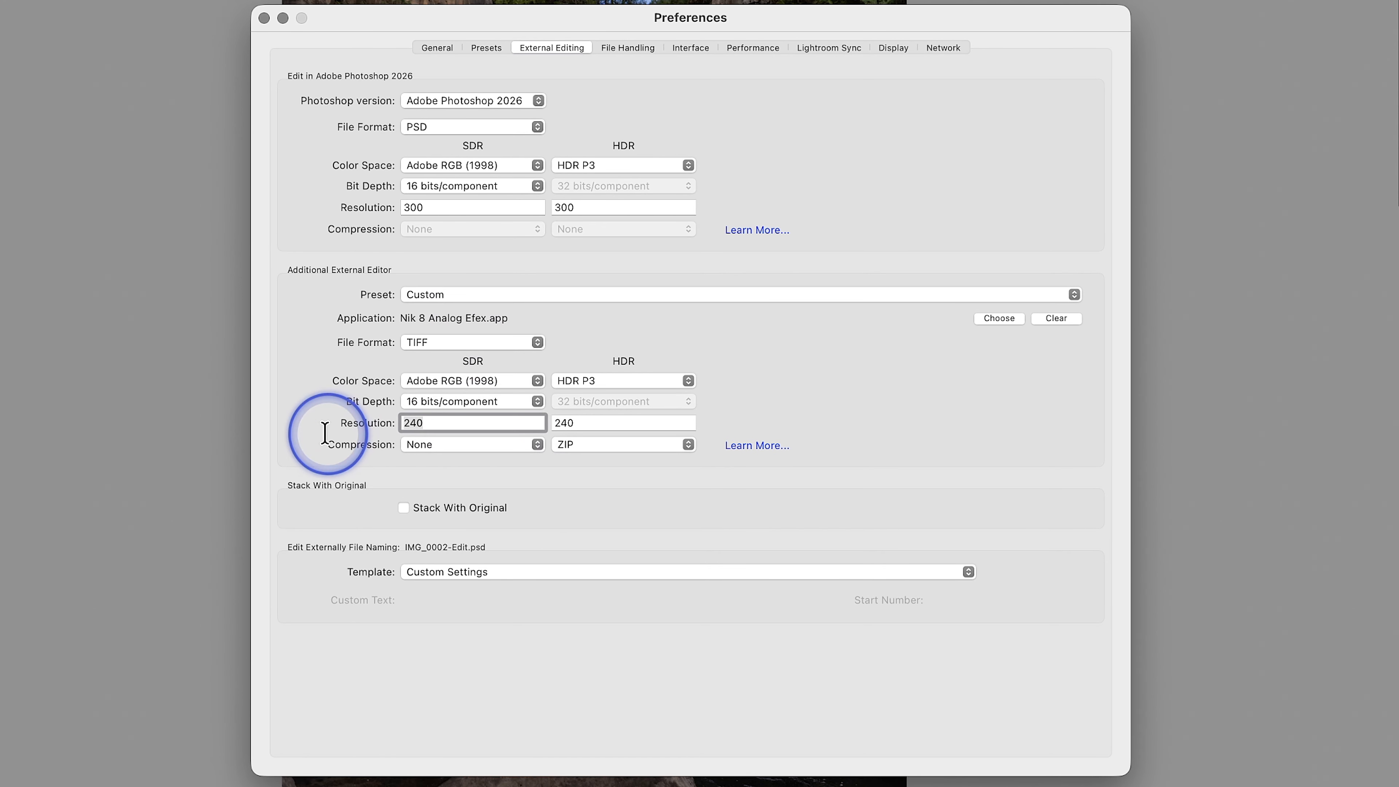
click(461, 354)
click(462, 345)
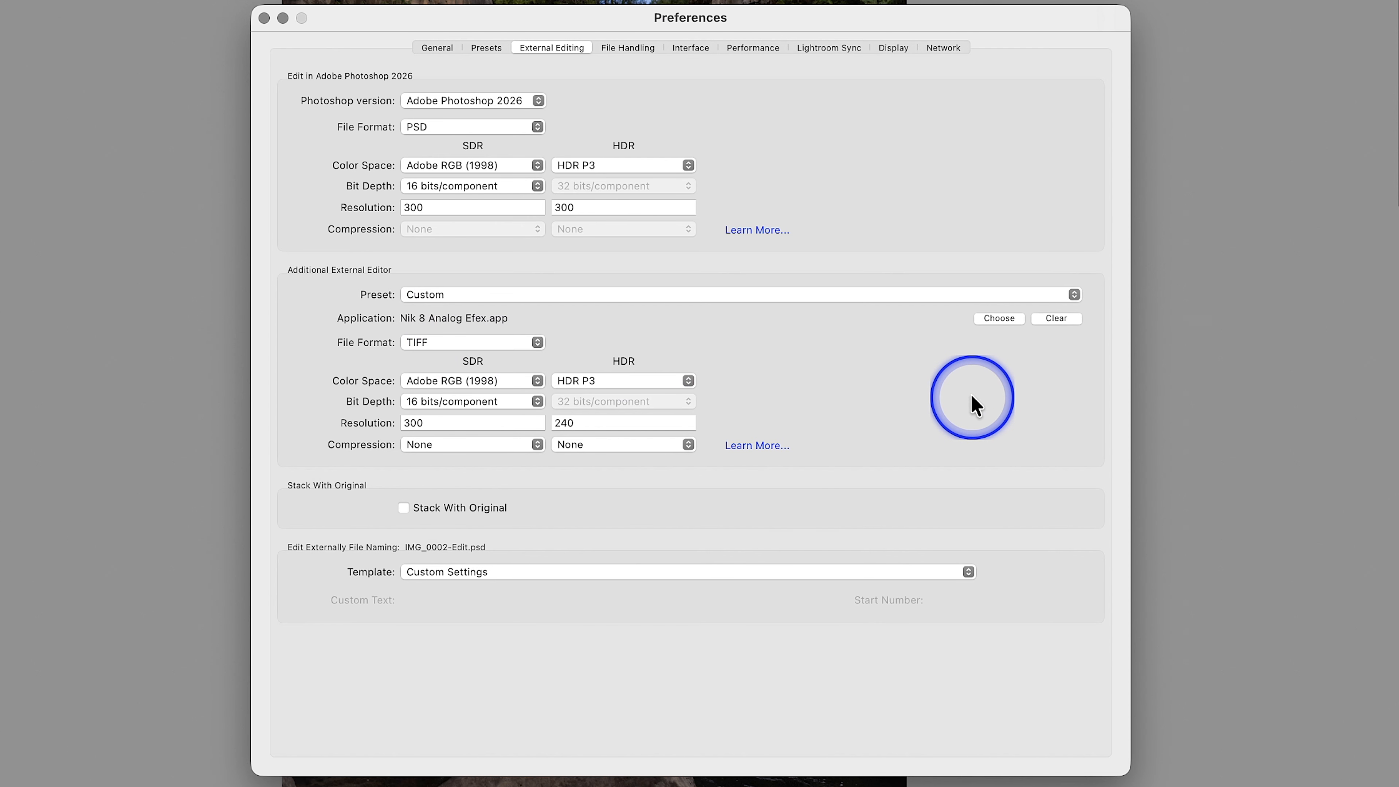
- Close the preferences, switch to the waterfall photo DSC00326.dng in Photoshop 2026 and collapse the open Nik Collection preferences panel
click(269, 25)
click(857, 381)
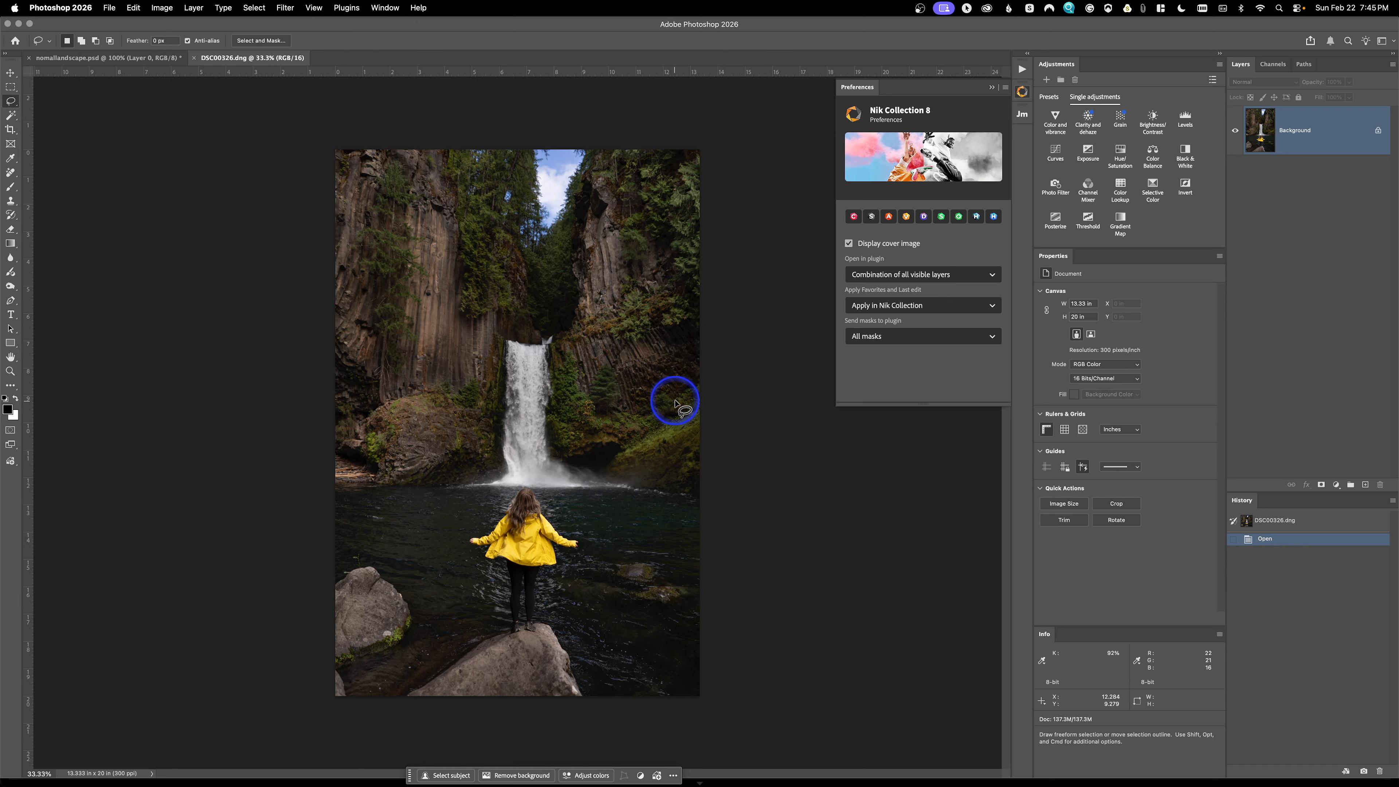
click(993, 87)
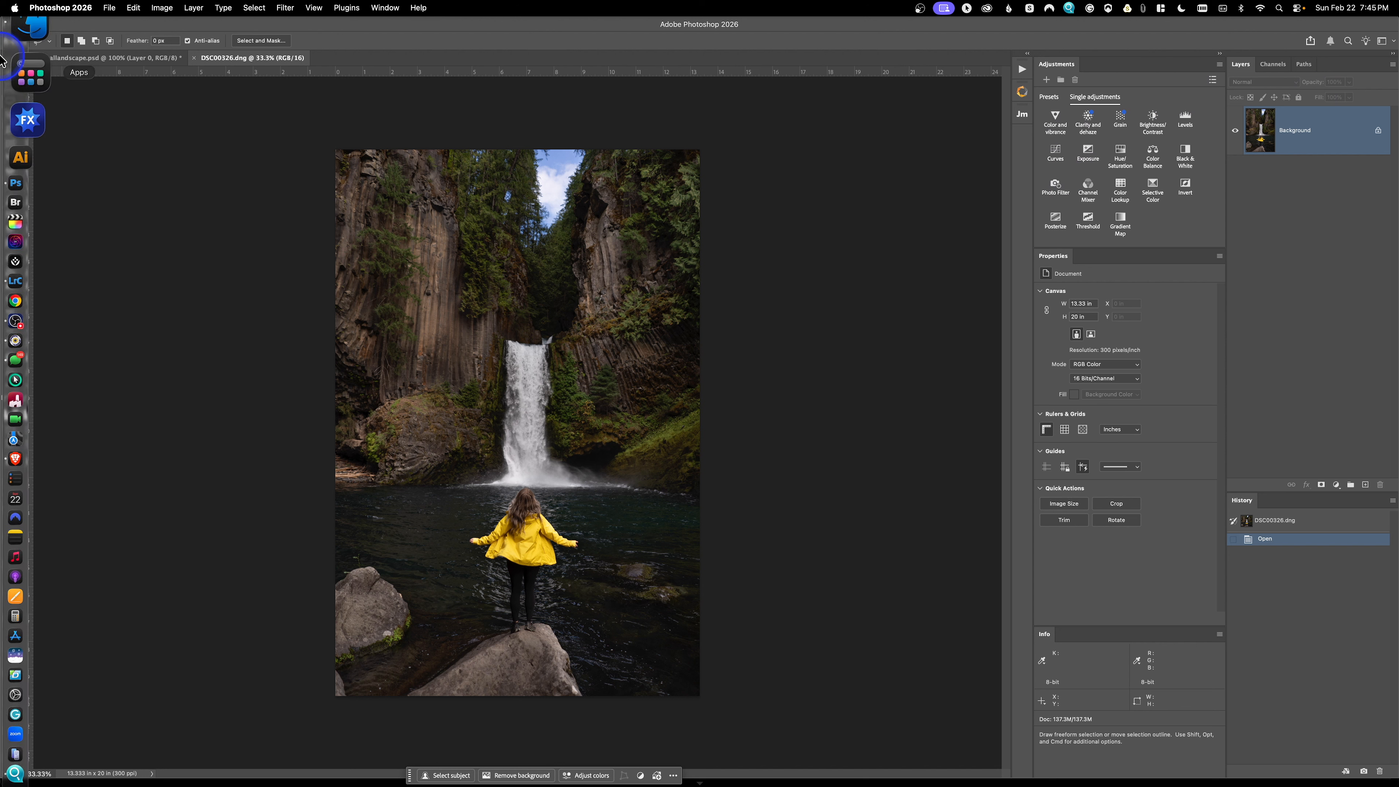
- Switch the toolbar to a two-column layout and return it to a single column
click(6, 55)
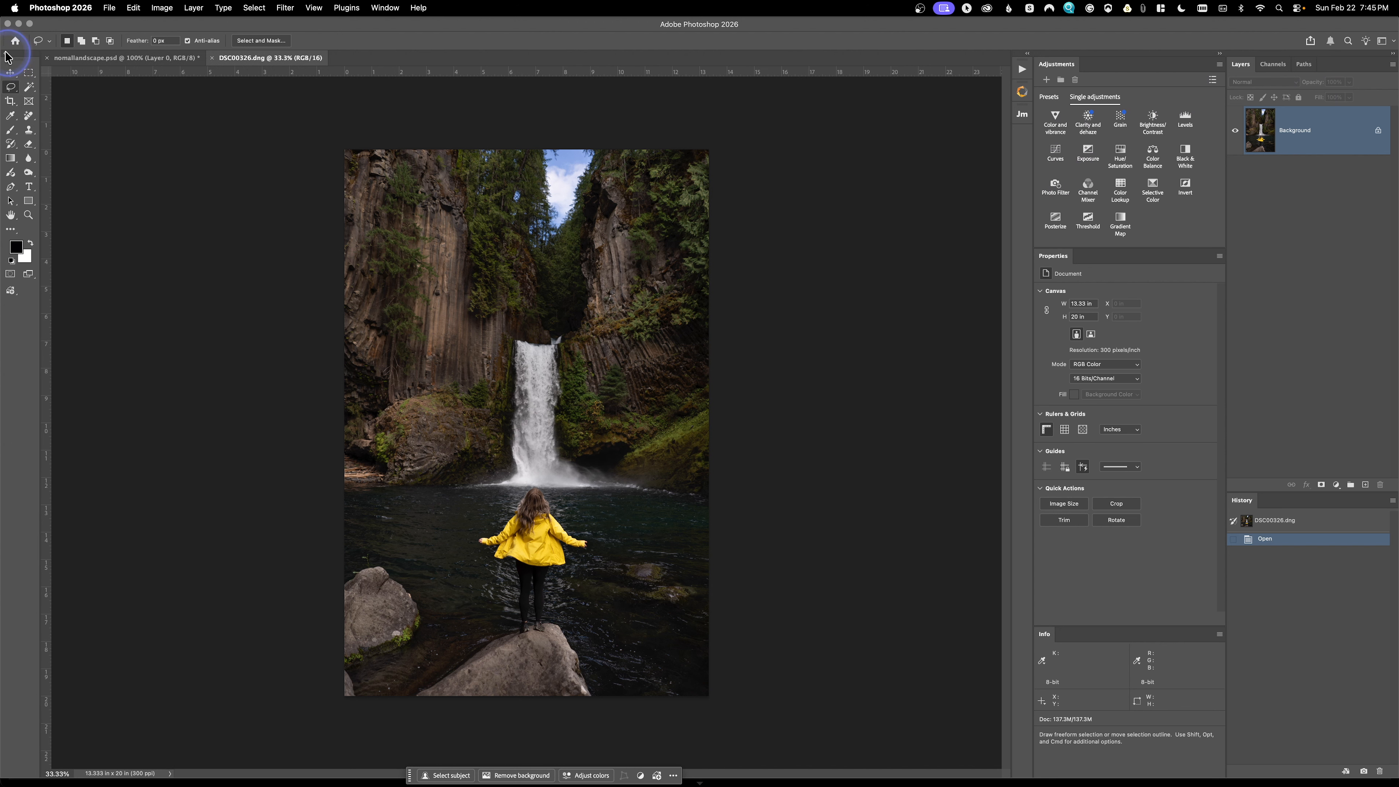
click(28, 71)
click(13, 248)
click(29, 102)
click(6, 56)
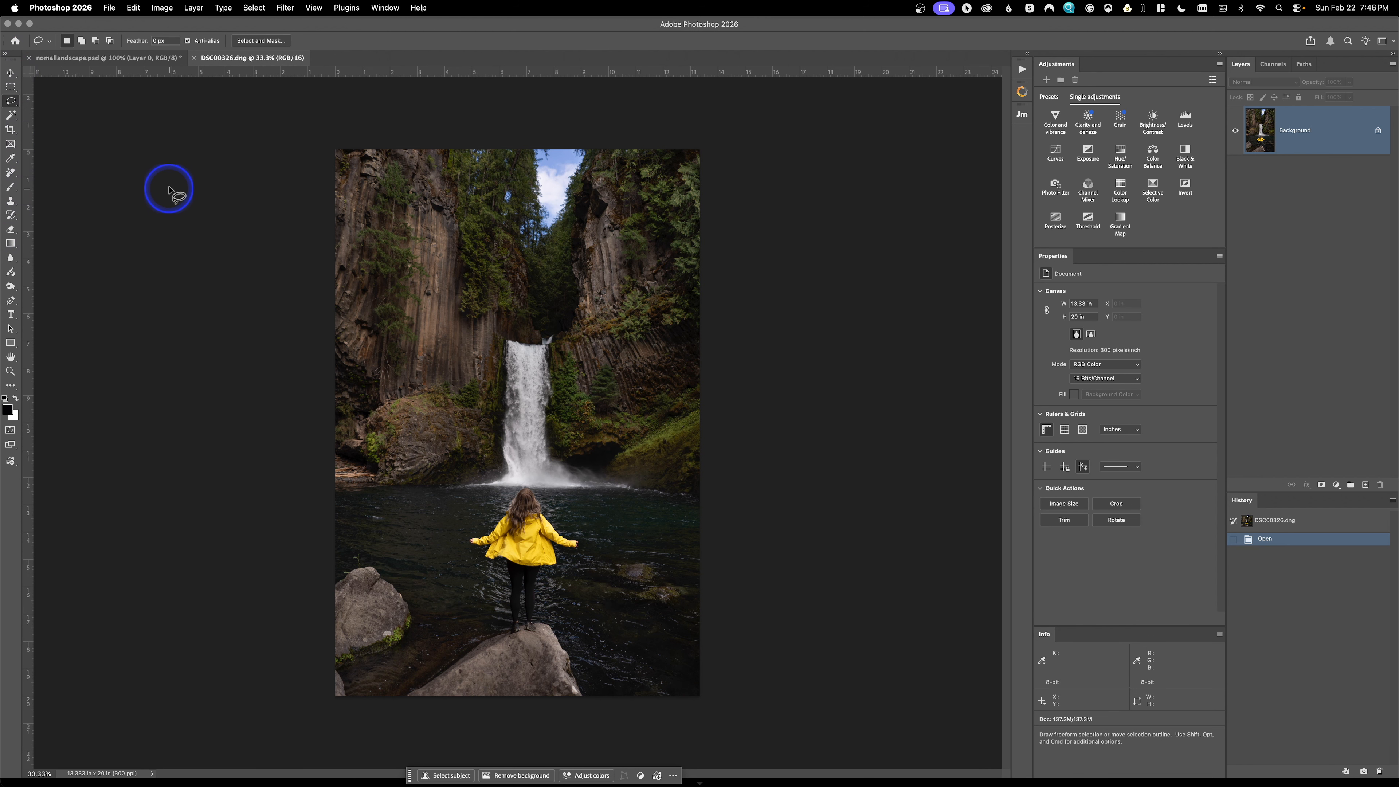
- Close nomallandscape.psd without saving its changes and fit the waterfall photo to the available canvas view
click(110, 57)
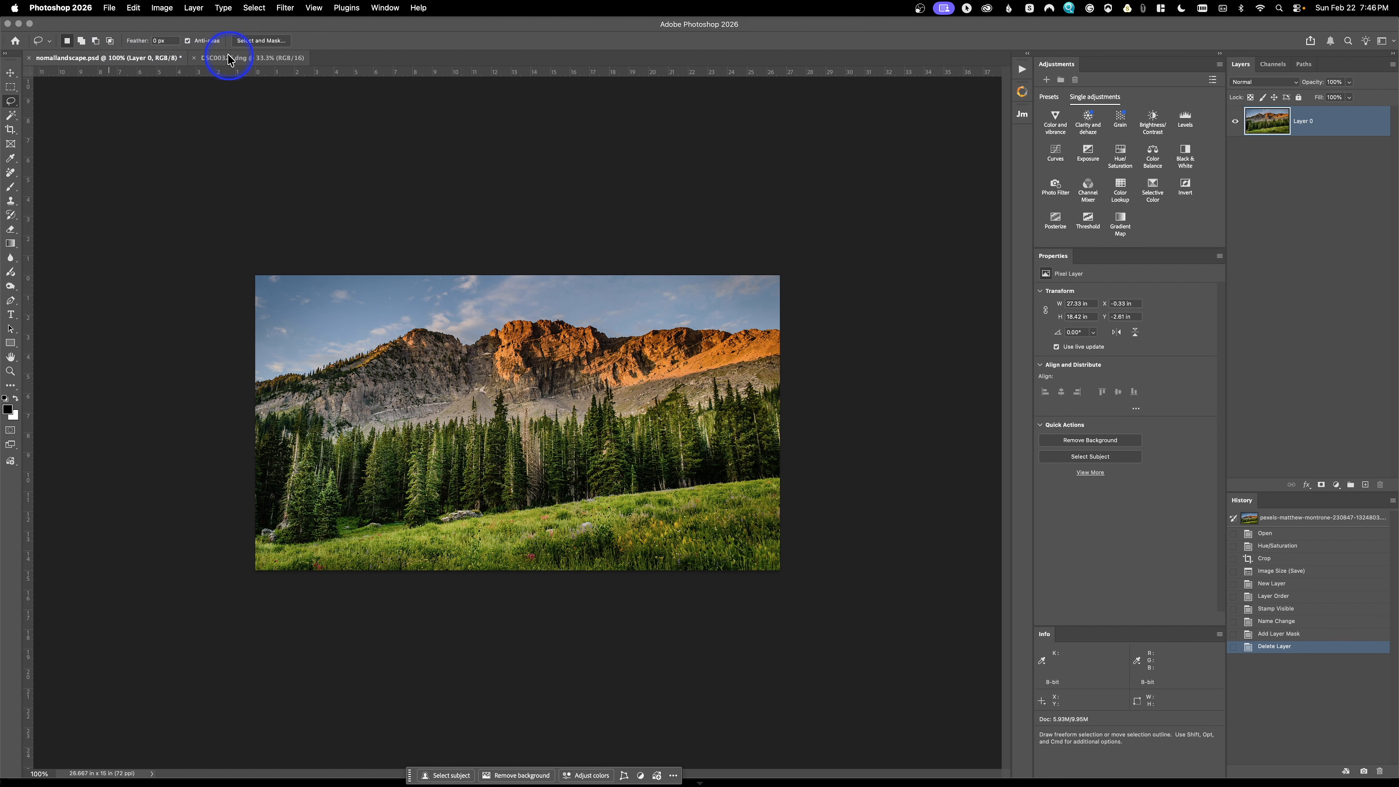
click(29, 57)
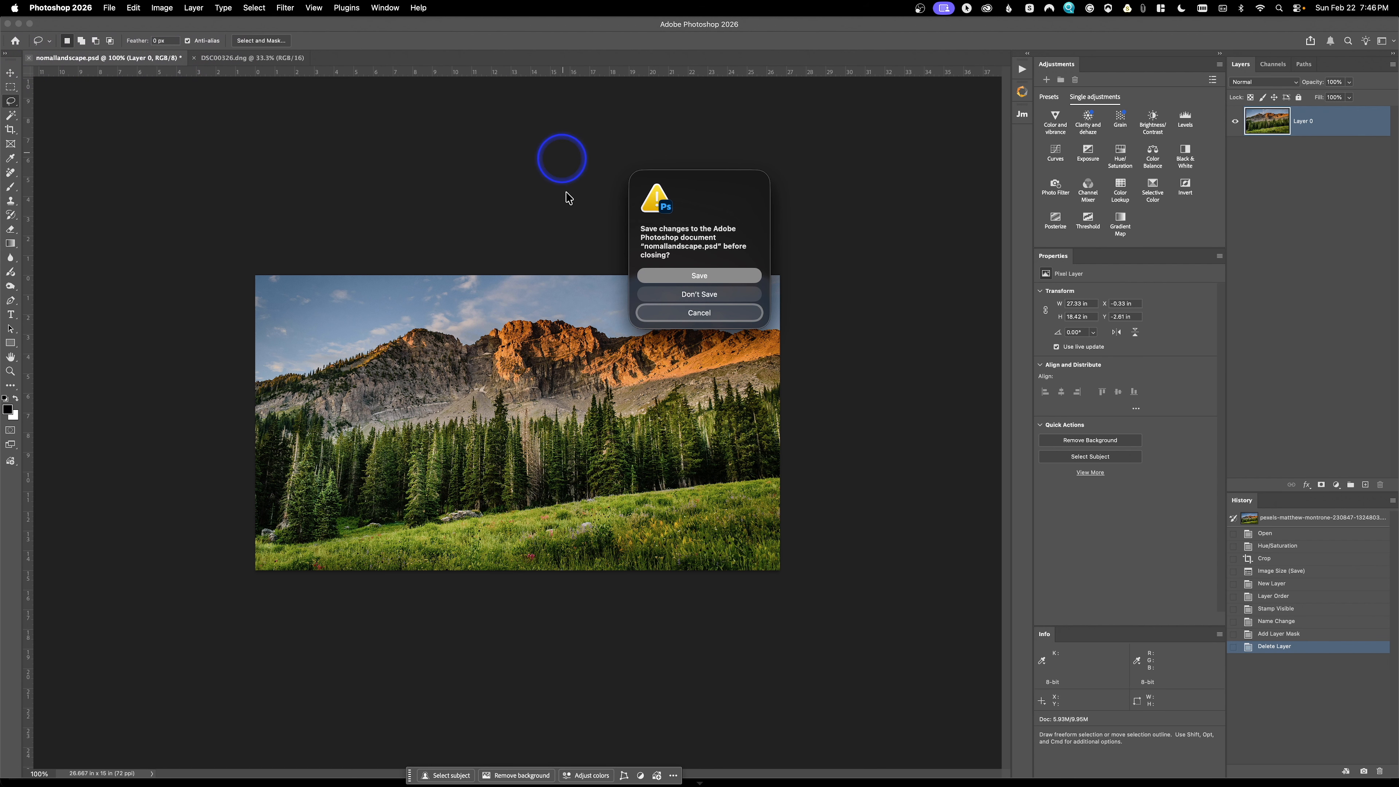
click(678, 293)
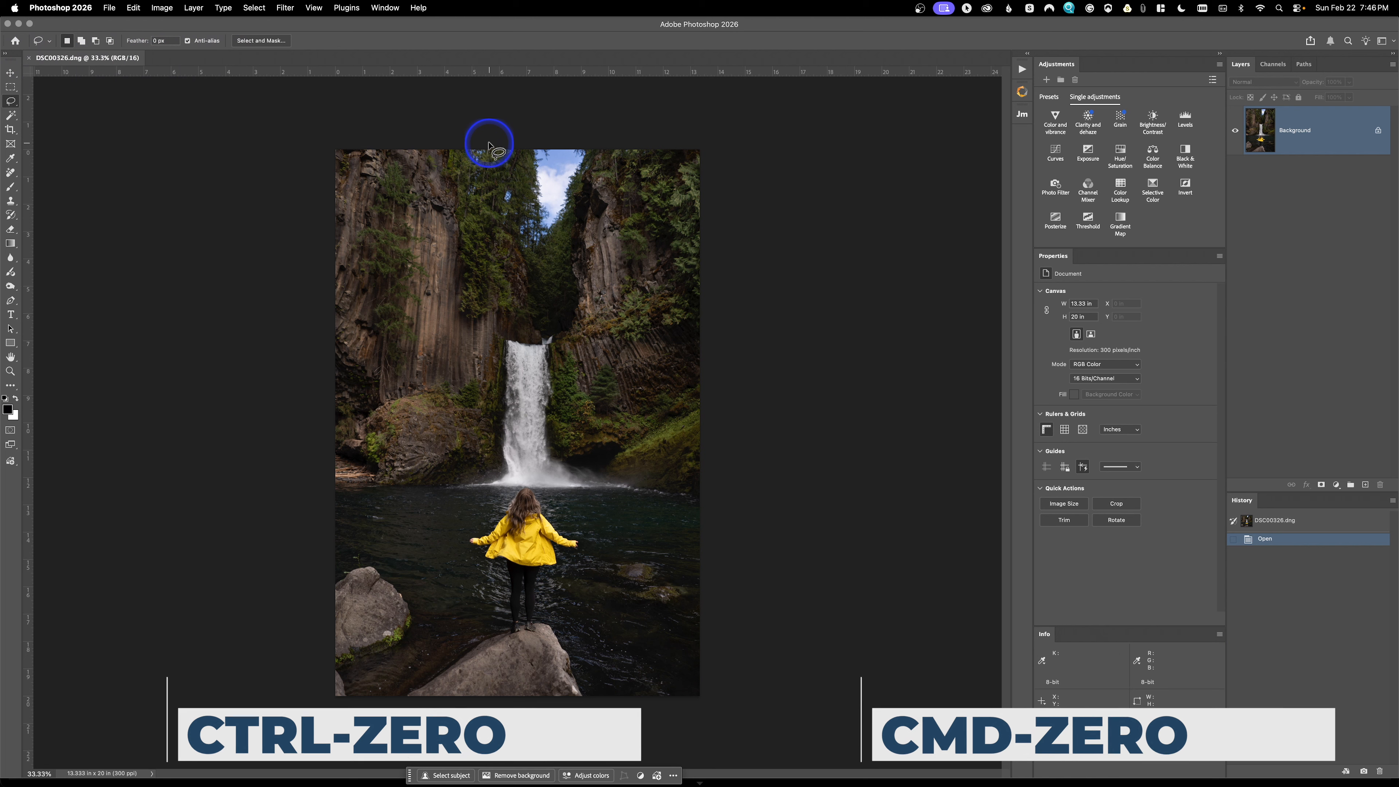
key(super+0)
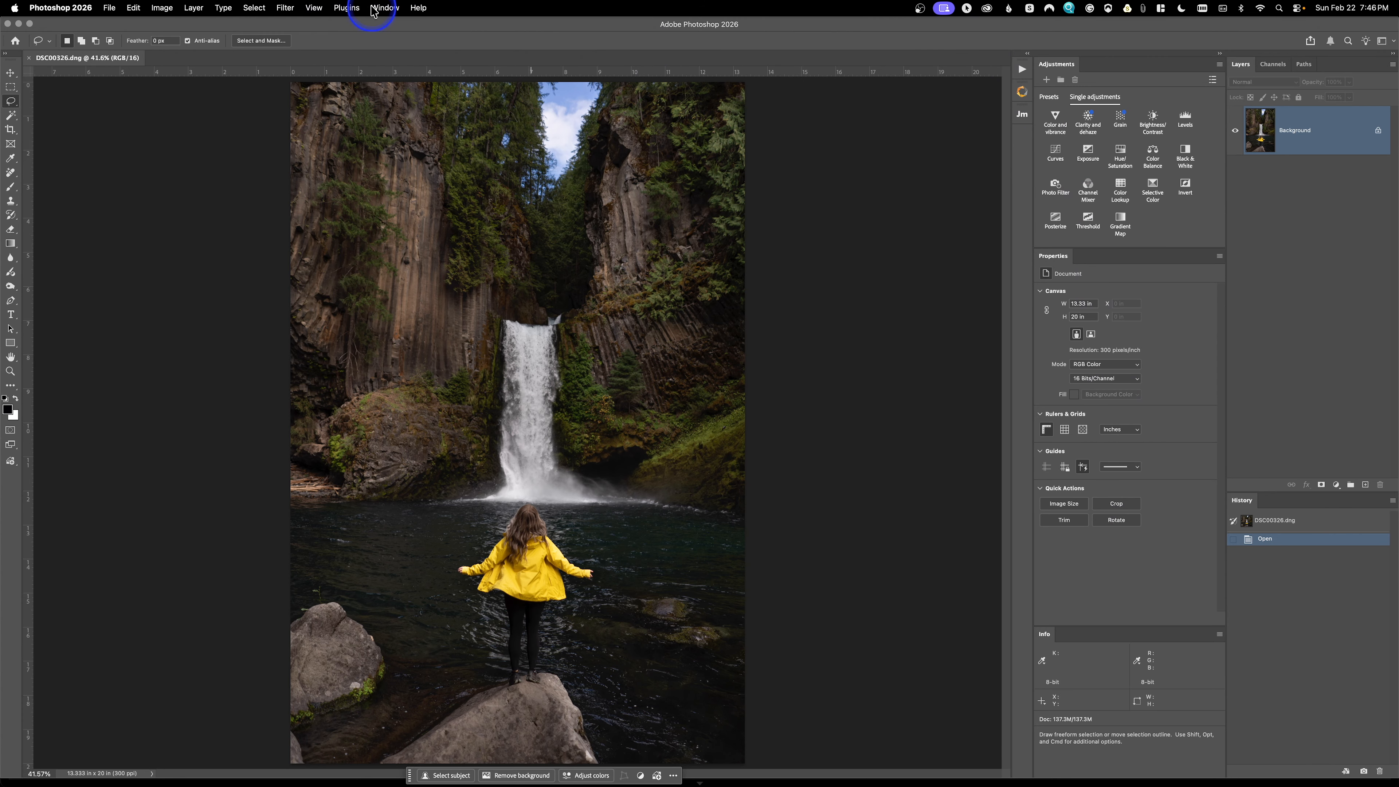
click(383, 8)
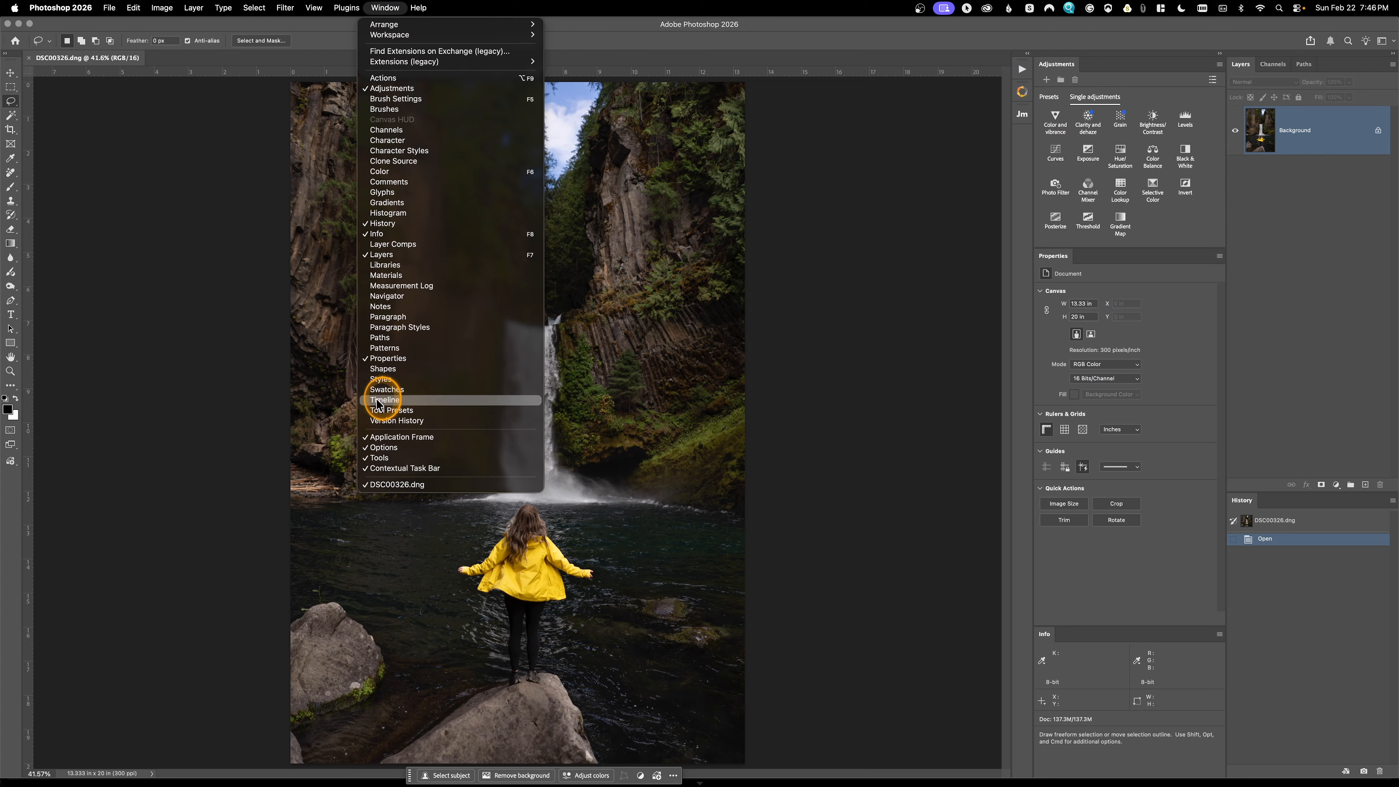
click(893, 352)
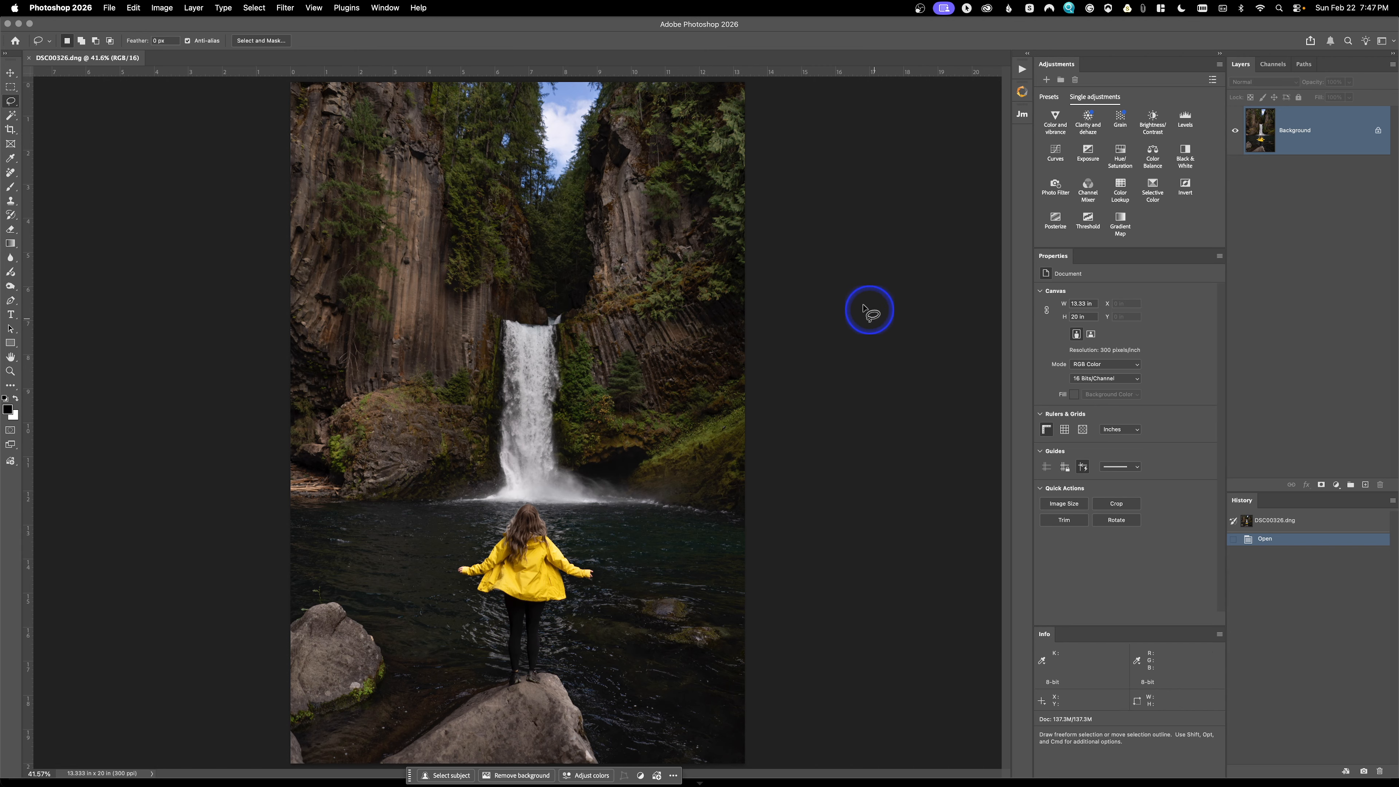
- Select the woman with Select Subject and add a Hue/Saturation adjustment layer masked to that selection
click(445, 775)
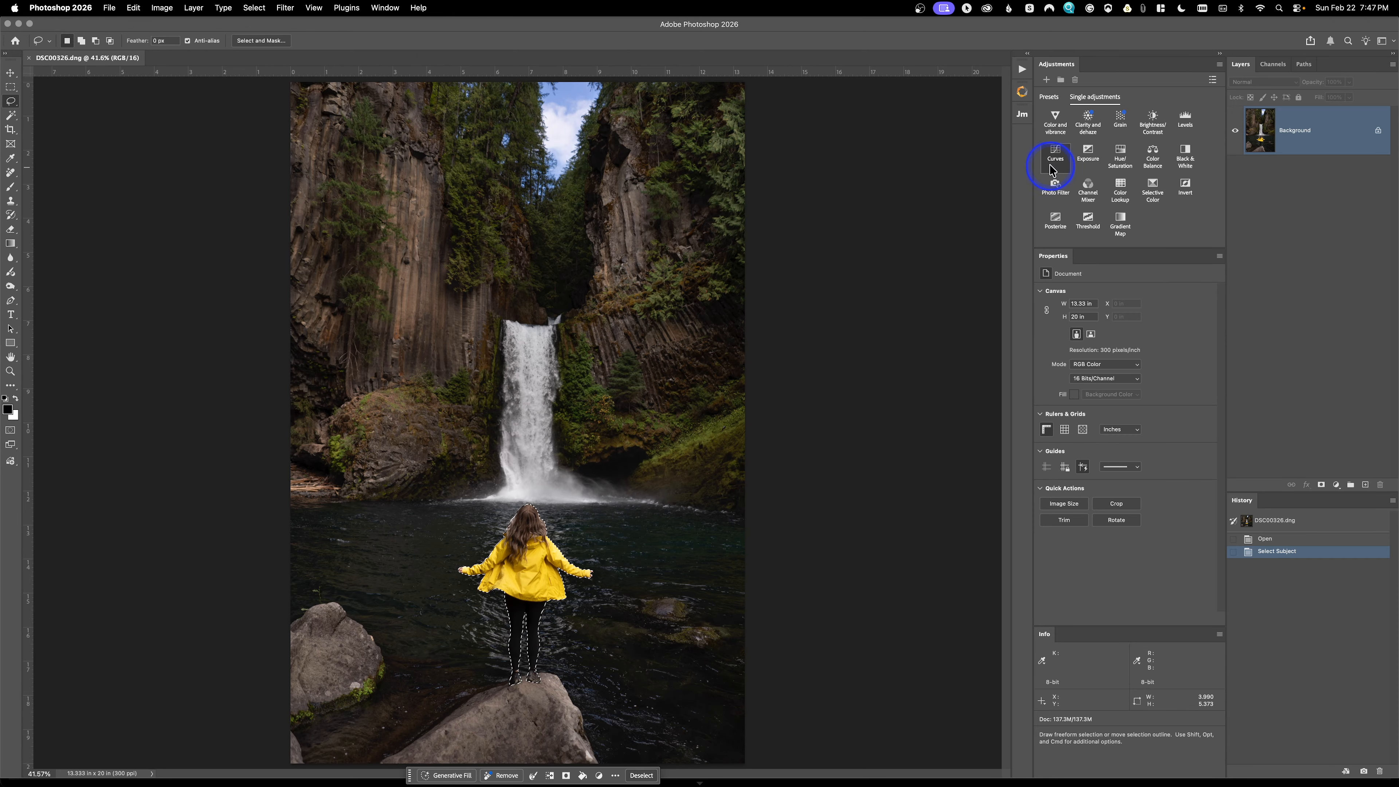
click(1118, 155)
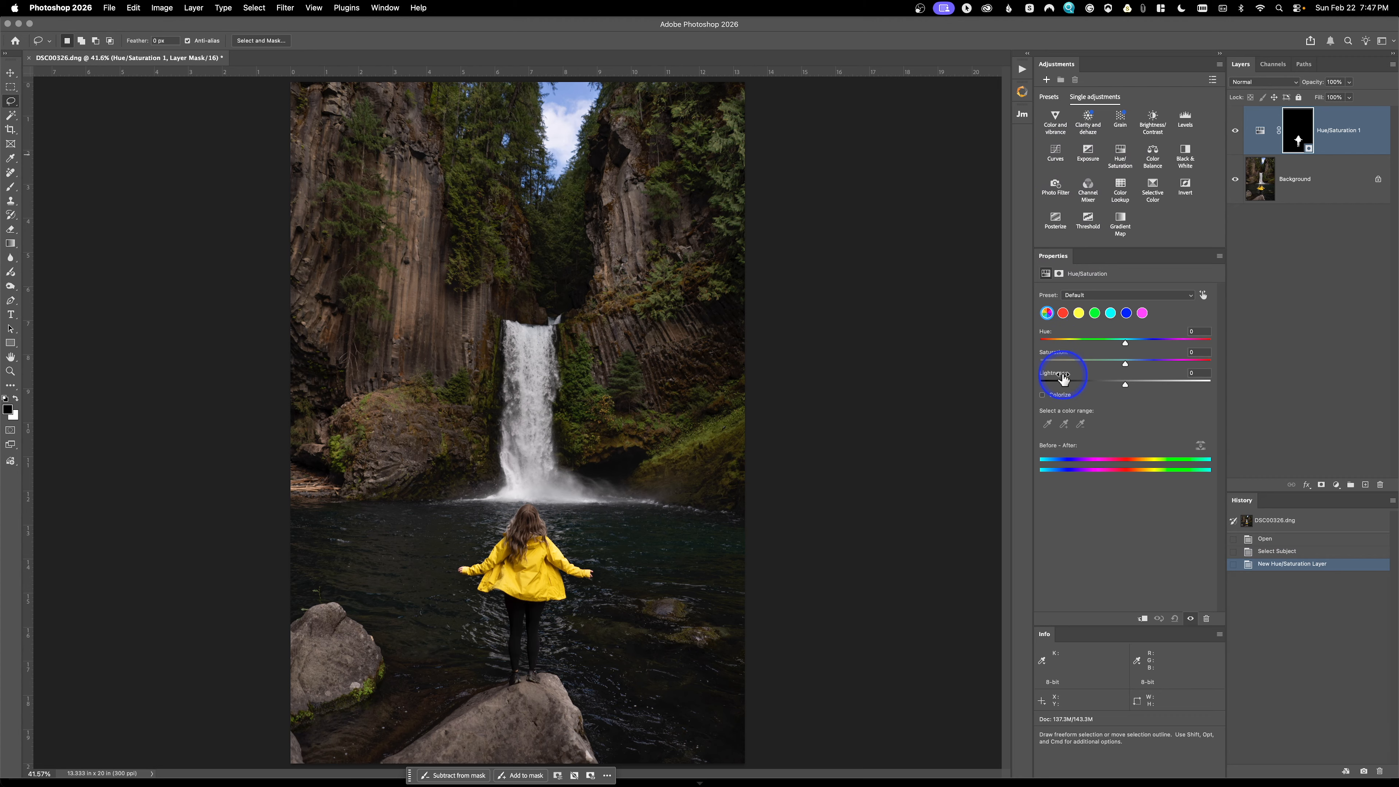
- Recolor the yellow jacket pink by setting the Yellows range to Hue −101, Saturation −20 and Lightness +9
click(1078, 313)
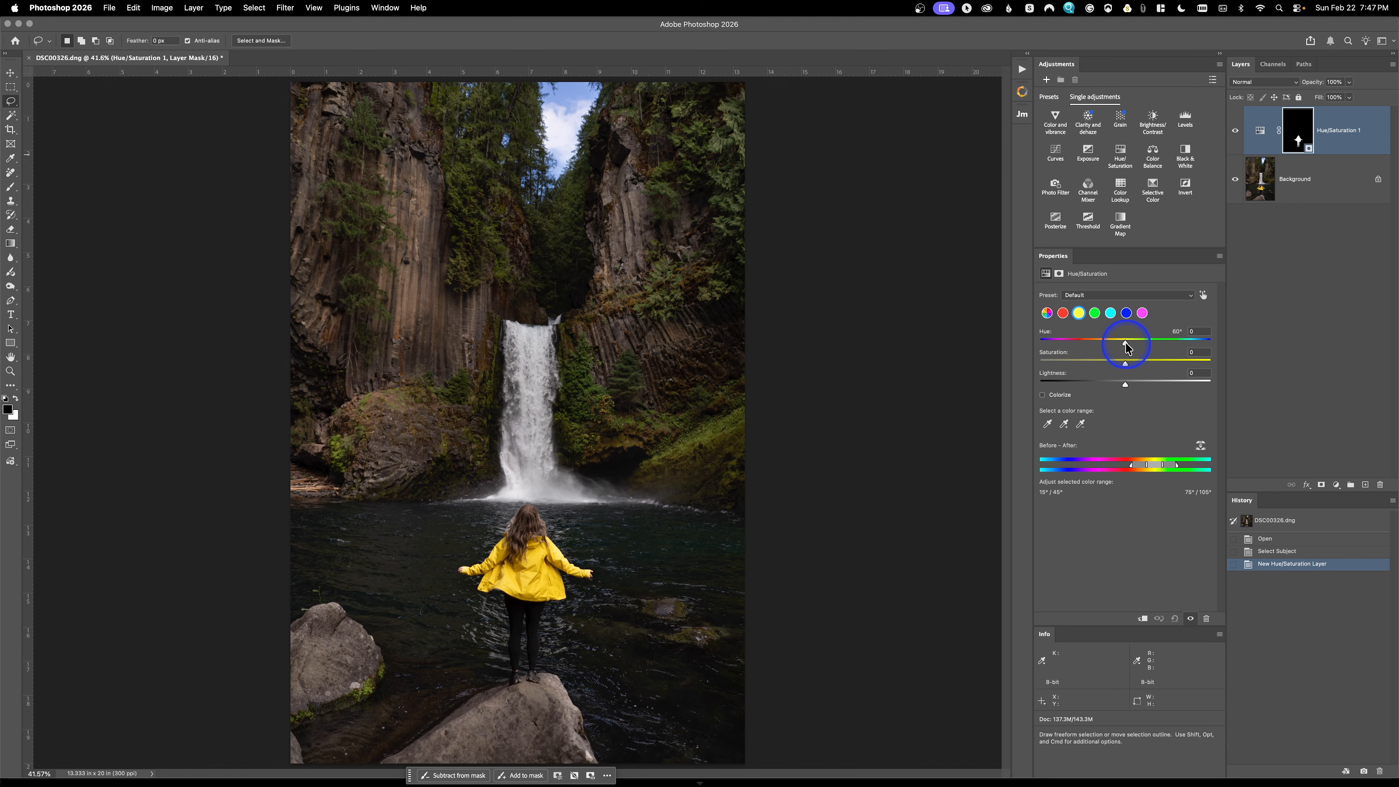
drag(1126, 346, 1221, 345)
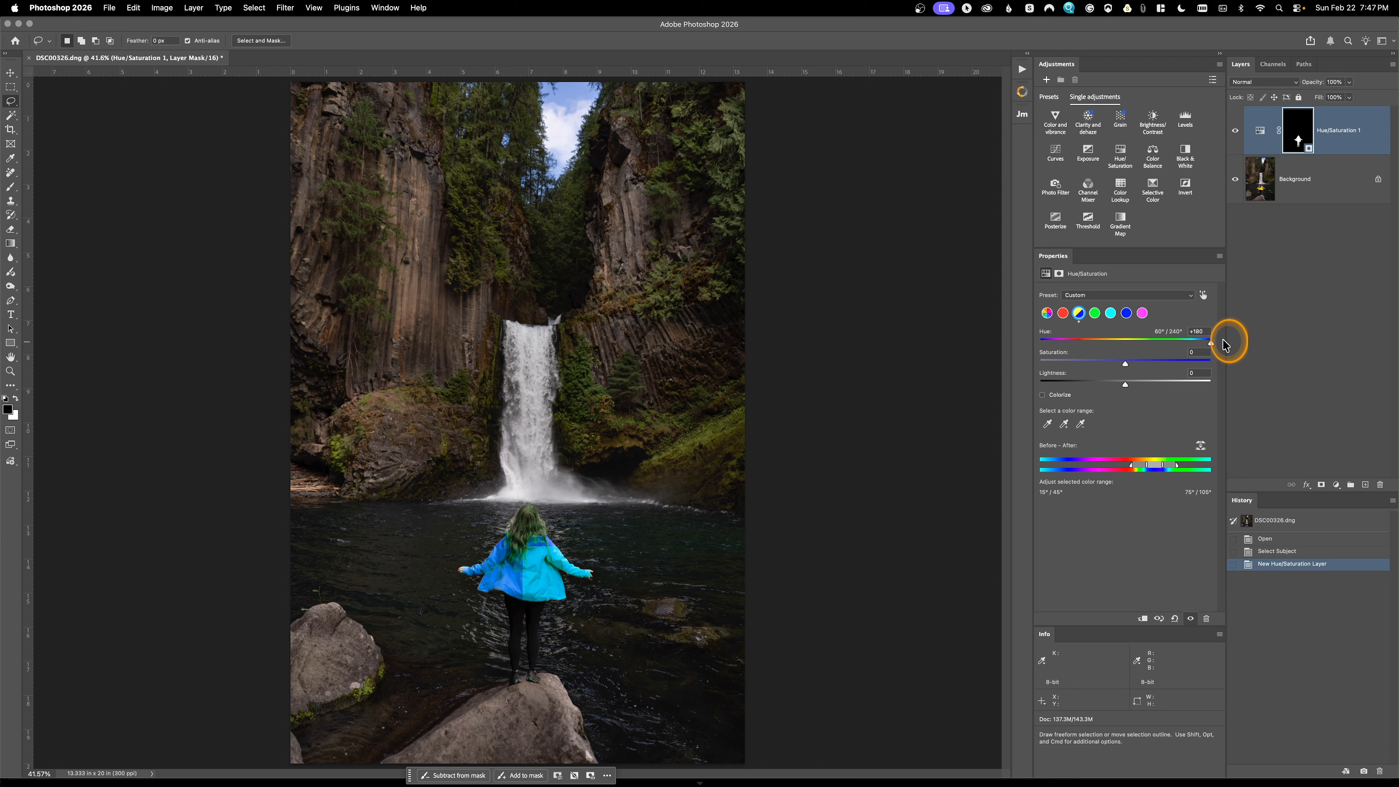
drag(1226, 345, 1066, 358)
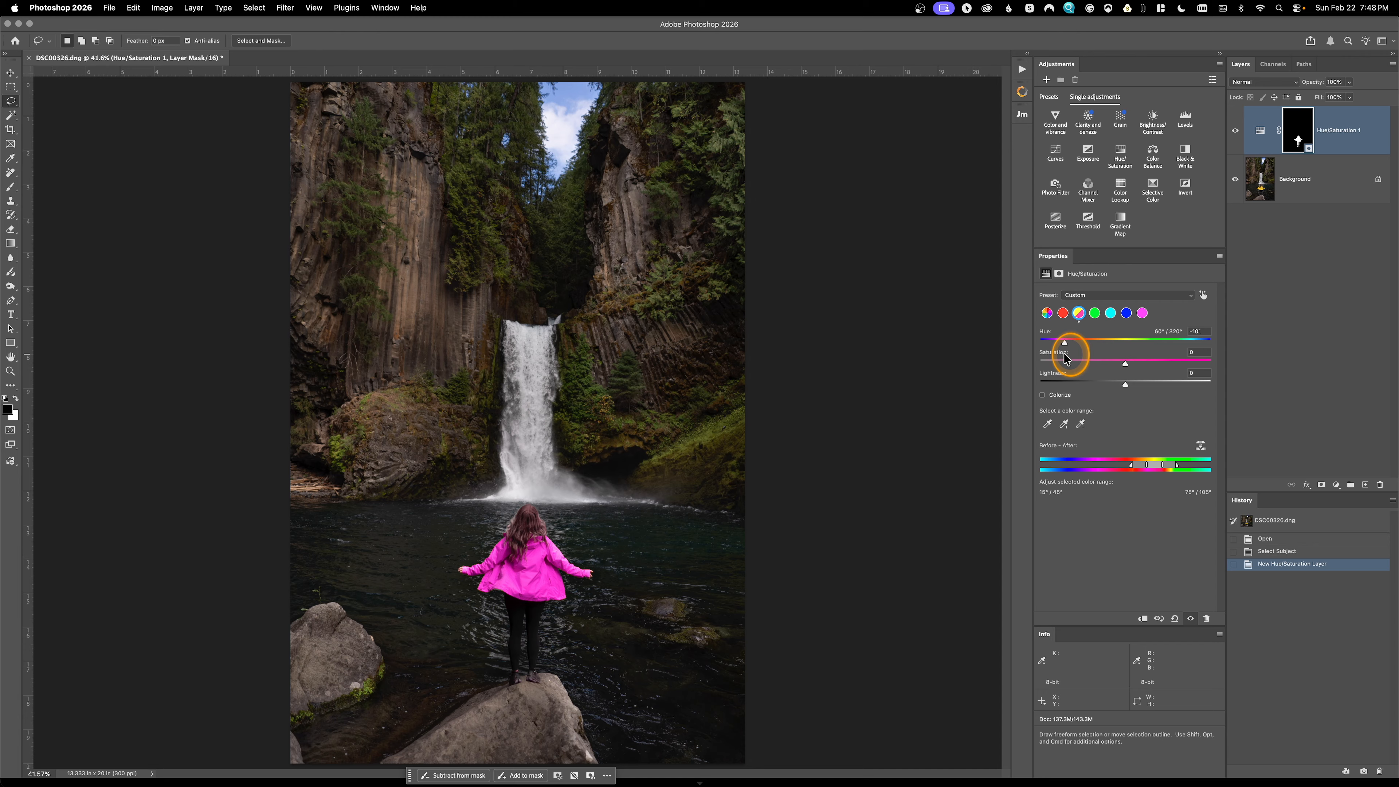
drag(1065, 359, 1150, 368)
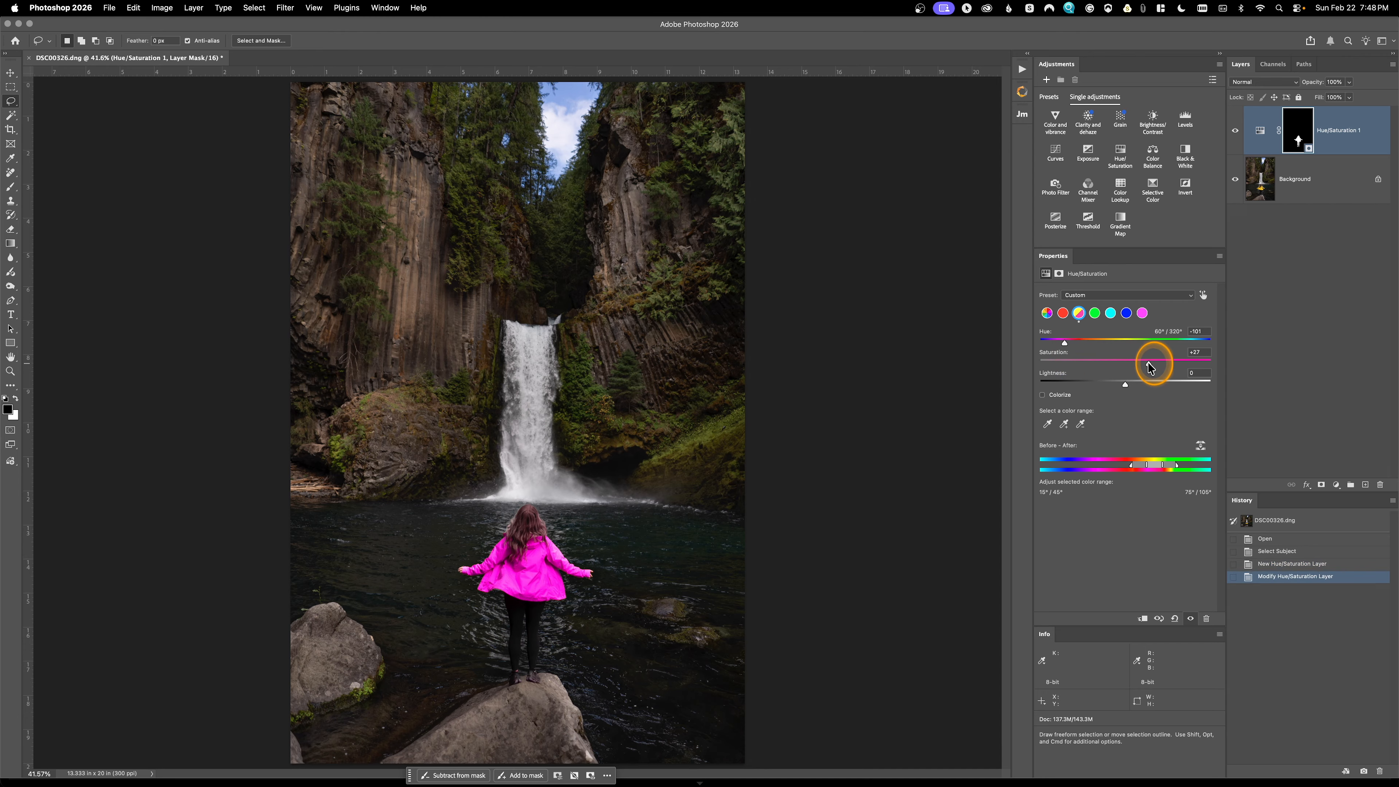
drag(1150, 366, 1104, 367)
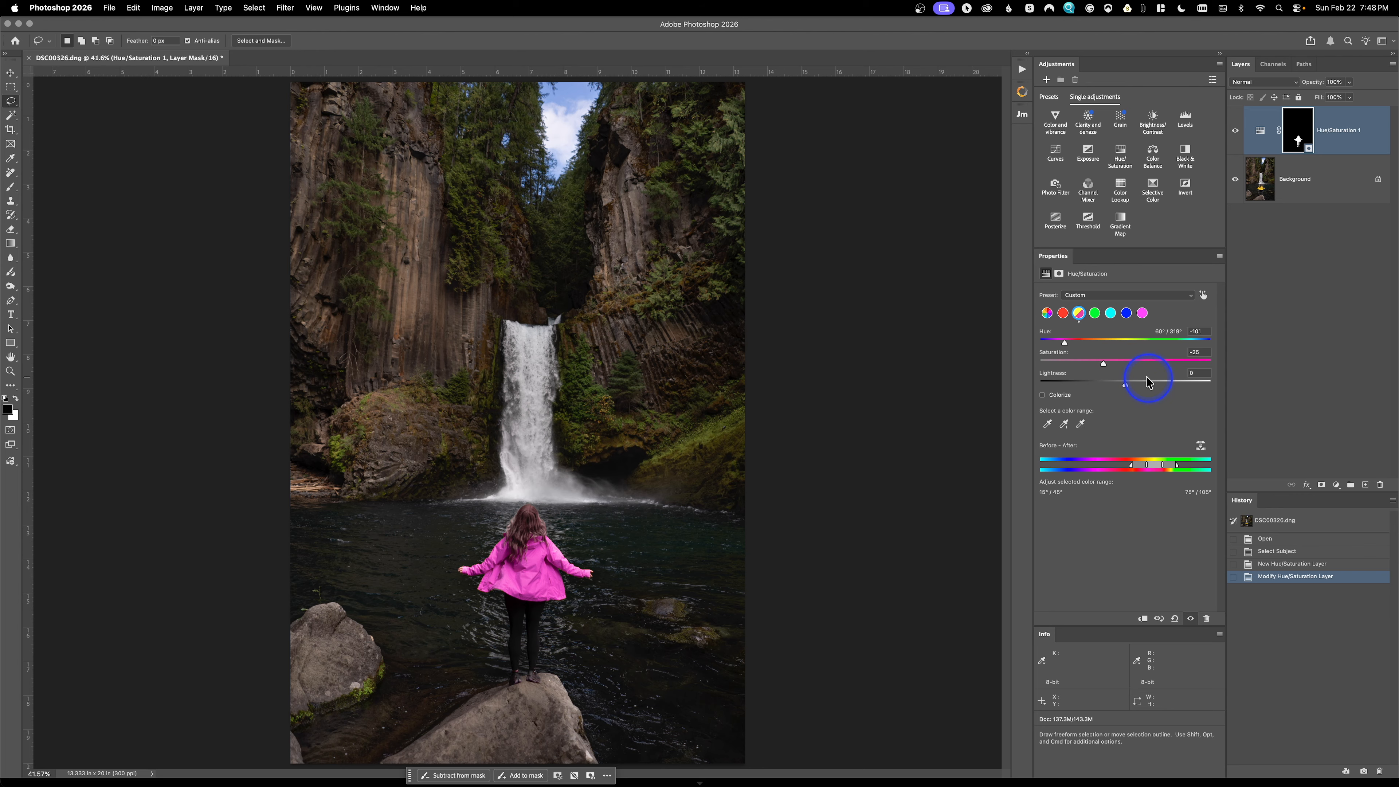
mouse_move(1125, 384)
mouse_down()
mouse_move(1140, 388)
mouse_move(1102, 388)
mouse_move(1133, 387)
mouse_up()
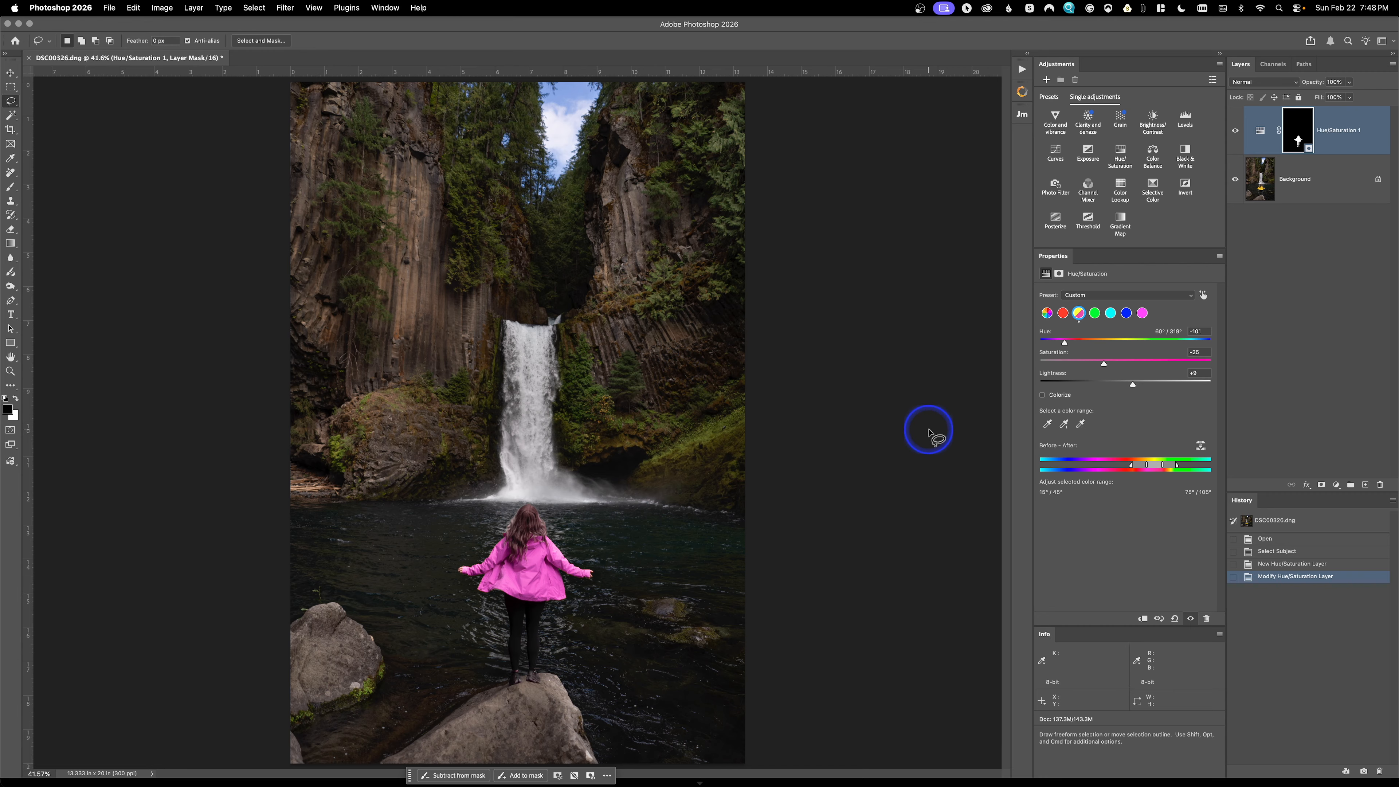
- Examine the Hue/Saturation layer's mask on its own and return to the normal image view
alt+click(1299, 136)
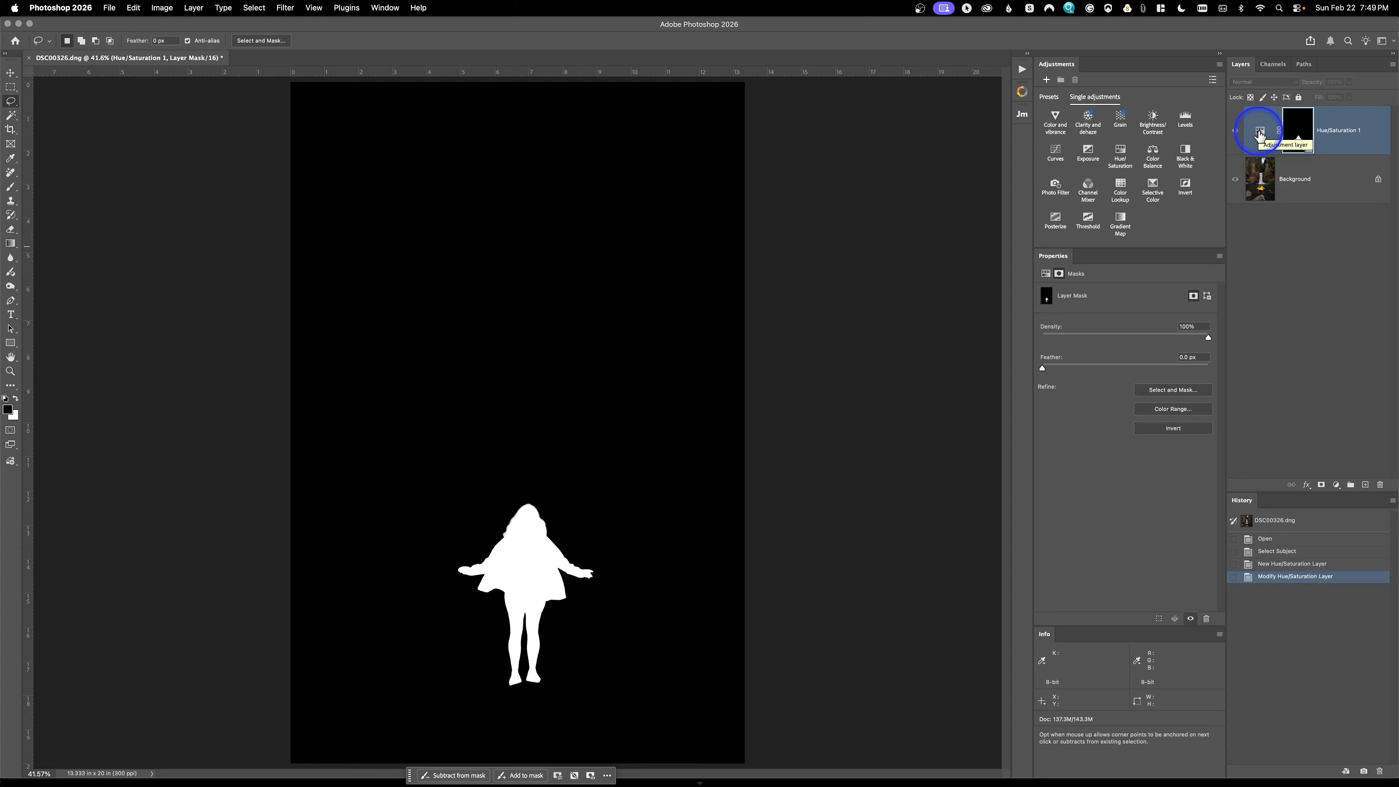
alt+click(1298, 131)
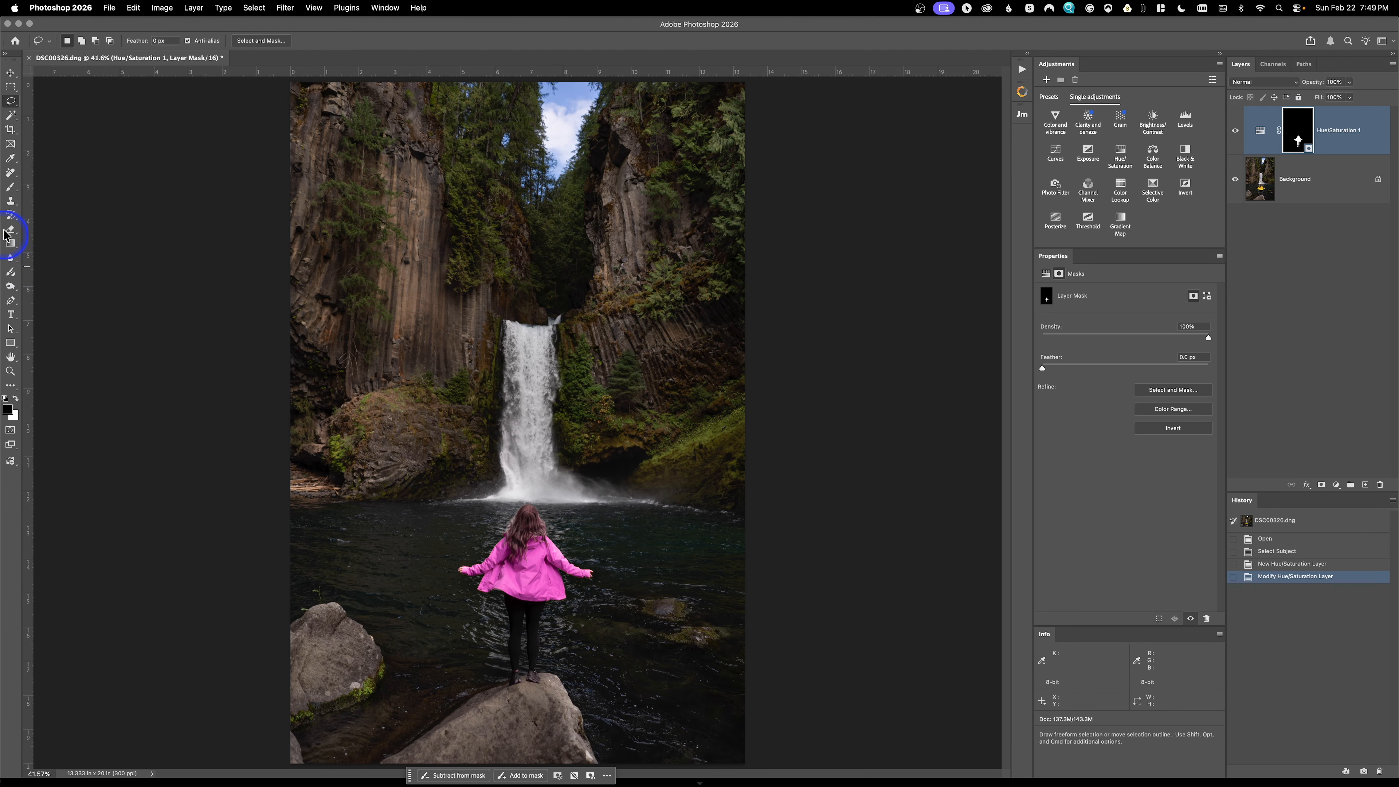
- Paint black over the woman's hair on the Hue/Saturation mask with the Brush at 100% flow, then undo the last two strokes
click(12, 189)
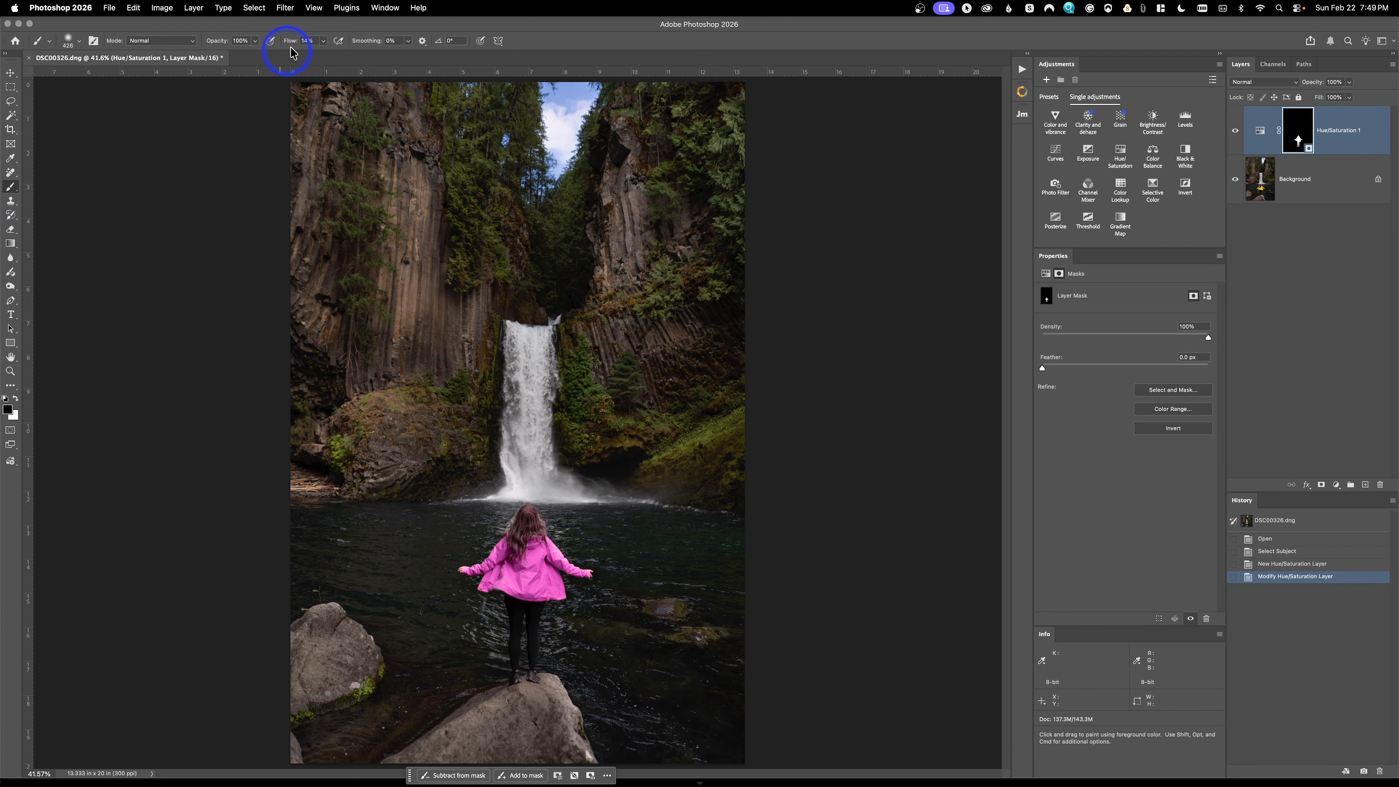
drag(296, 47, 531, 31)
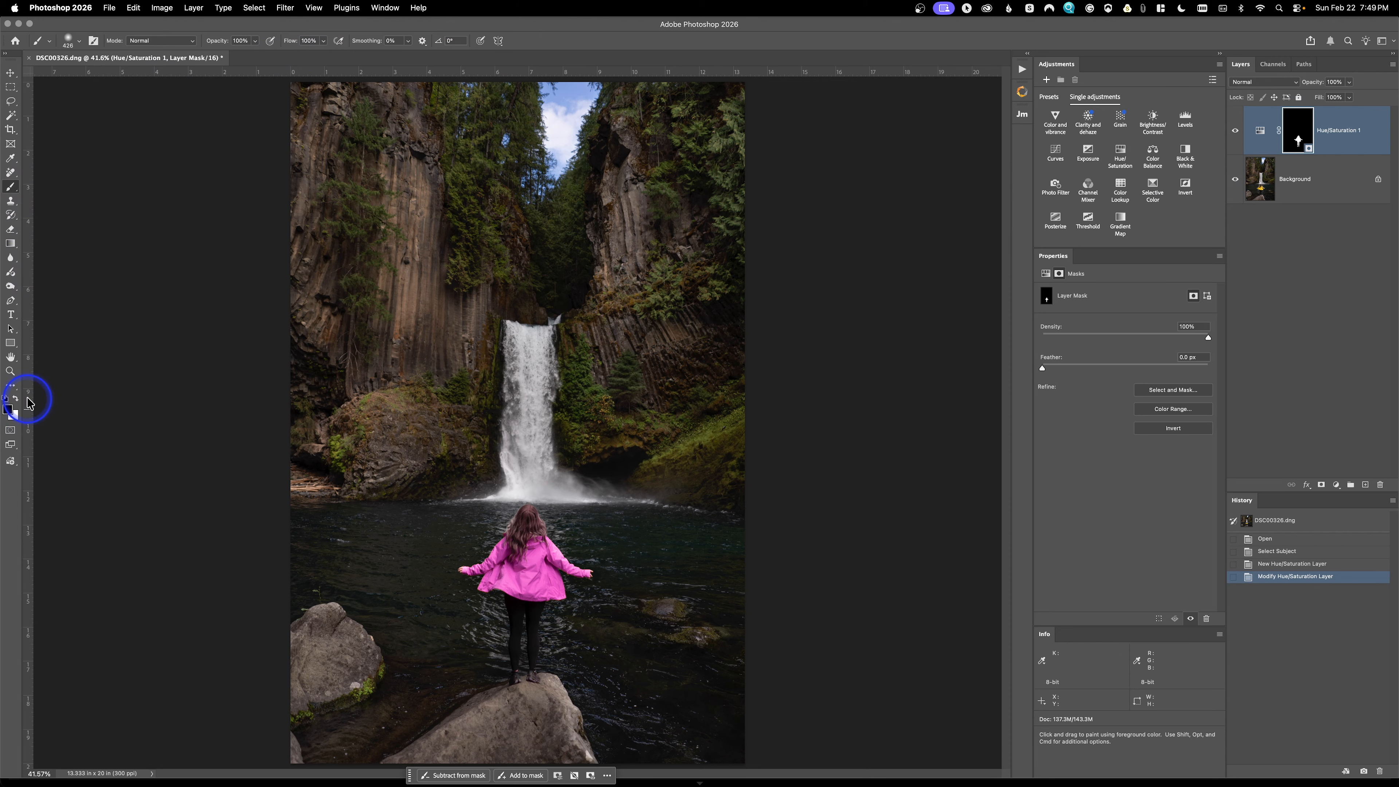
mouse_move(521, 502)
mouse_down()
mouse_move(506, 537)
mouse_move(516, 552)
mouse_move(550, 493)
mouse_move(521, 530)
mouse_move(538, 524)
mouse_move(524, 509)
mouse_move(509, 517)
mouse_move(517, 558)
mouse_up()
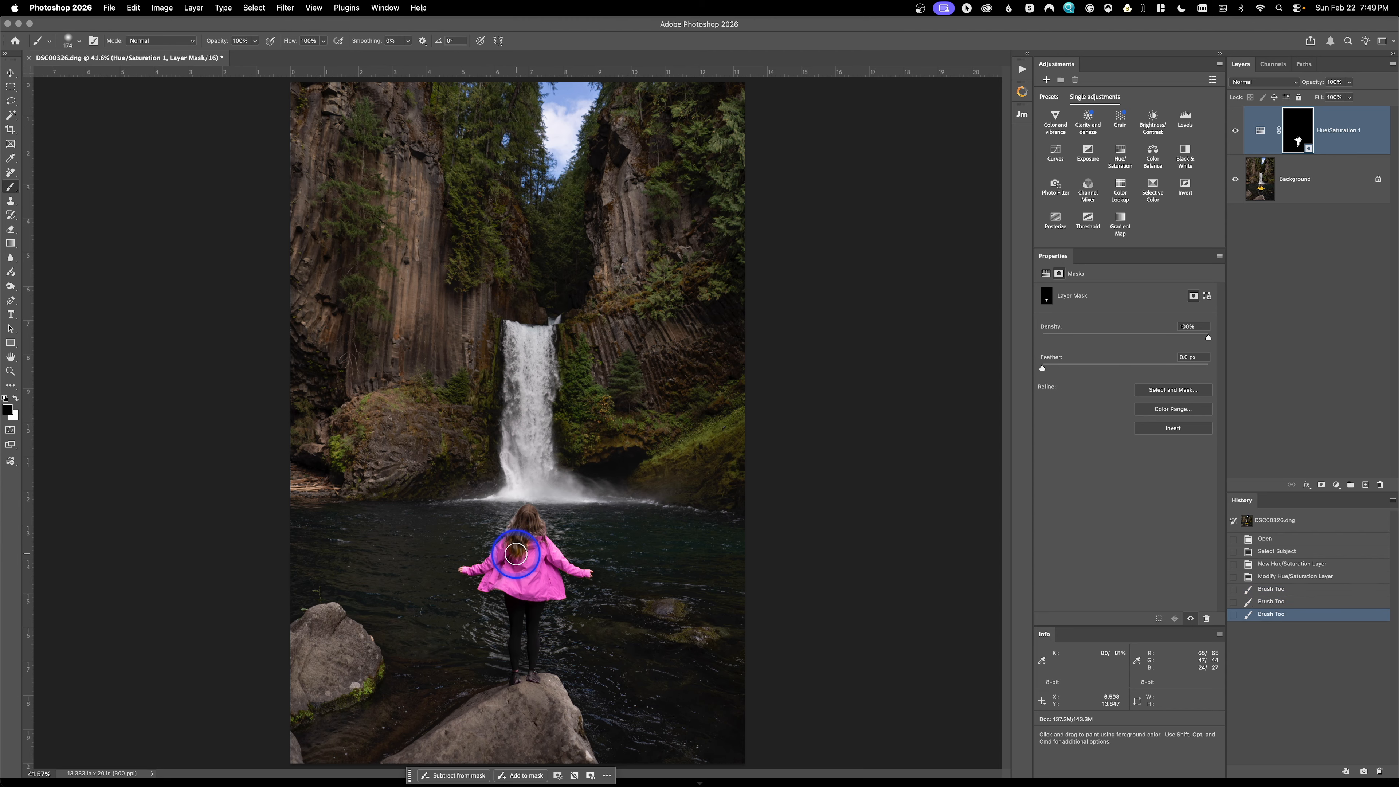
click(515, 554)
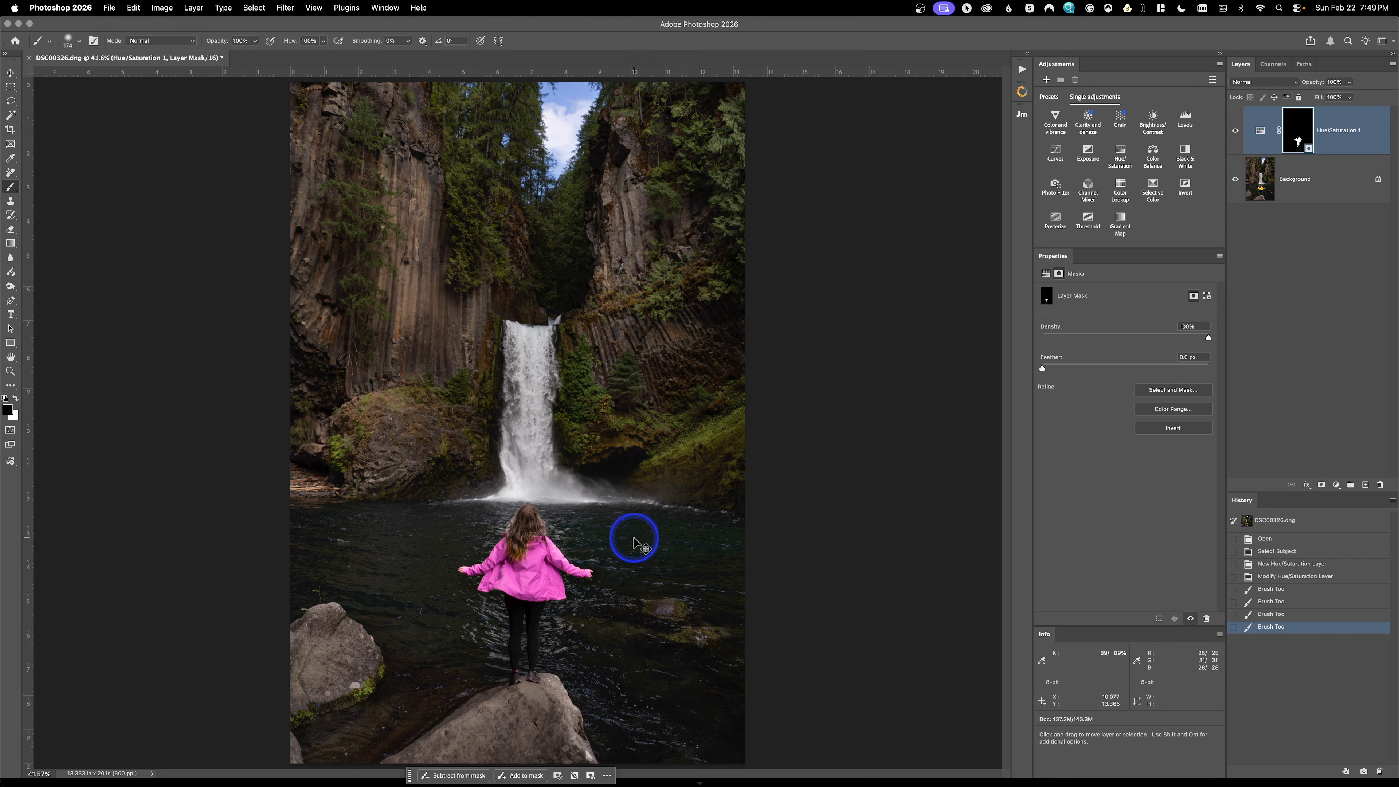
key(super+z)
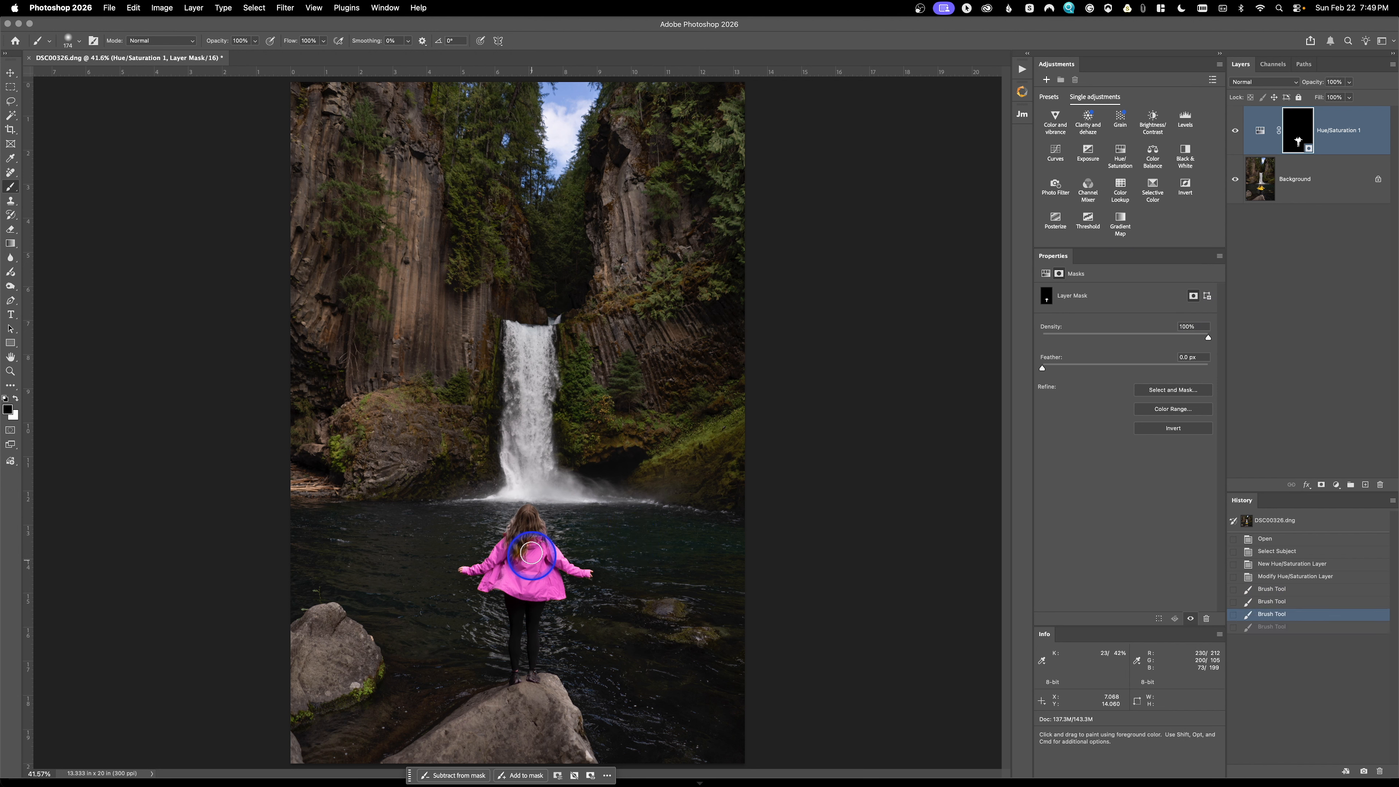
key(super+z)
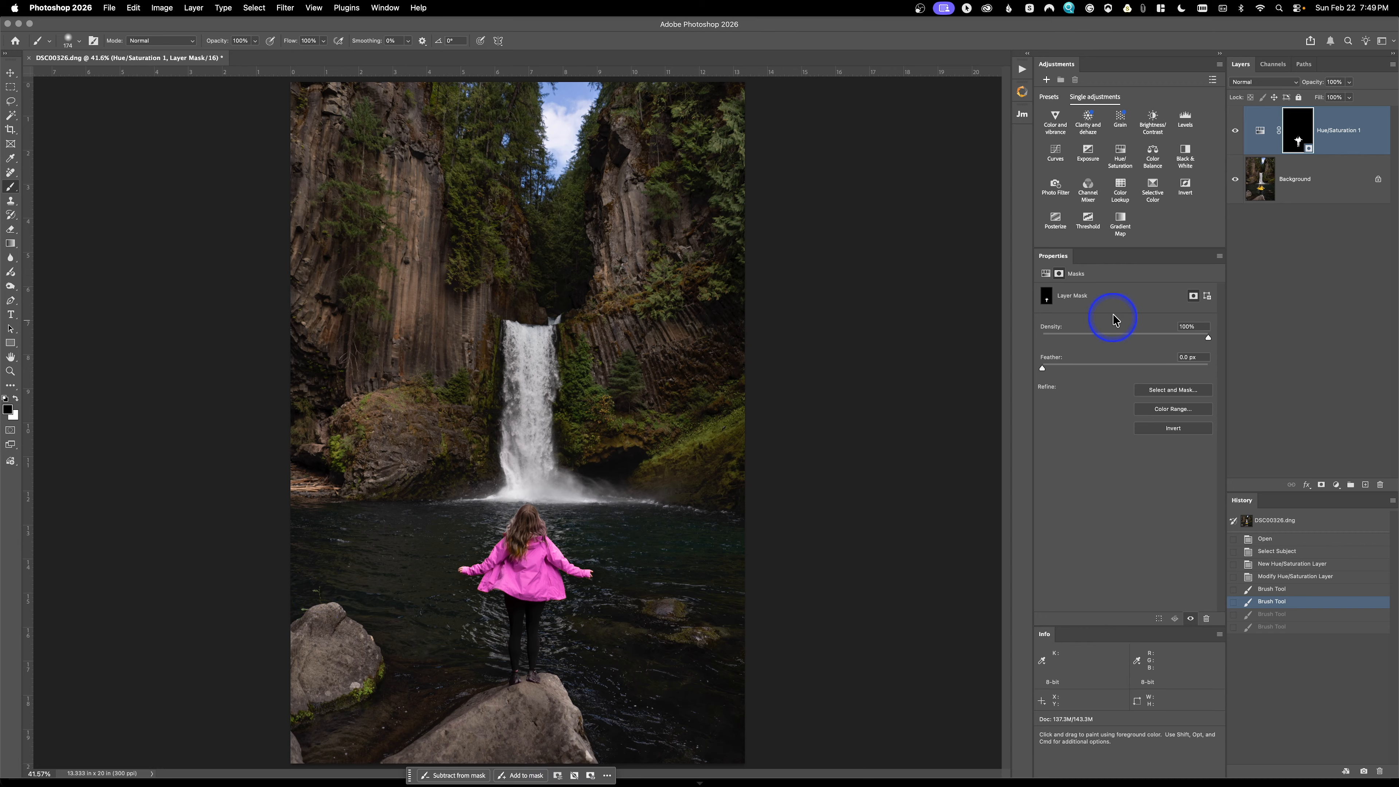
- Add an empty layer above the Hue/Saturation layer and compare the jacket color with that adjustment hidden and shown
click(1366, 485)
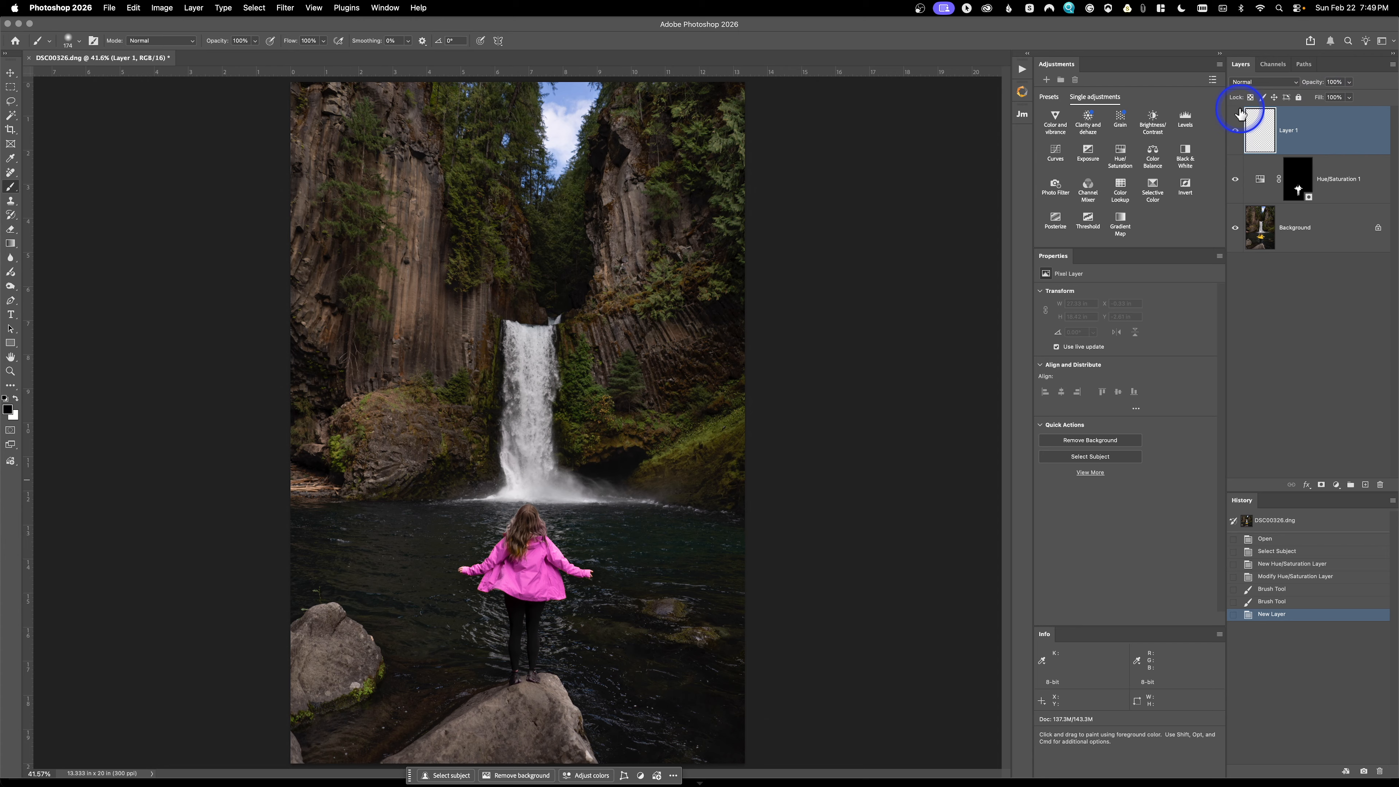
click(1234, 180)
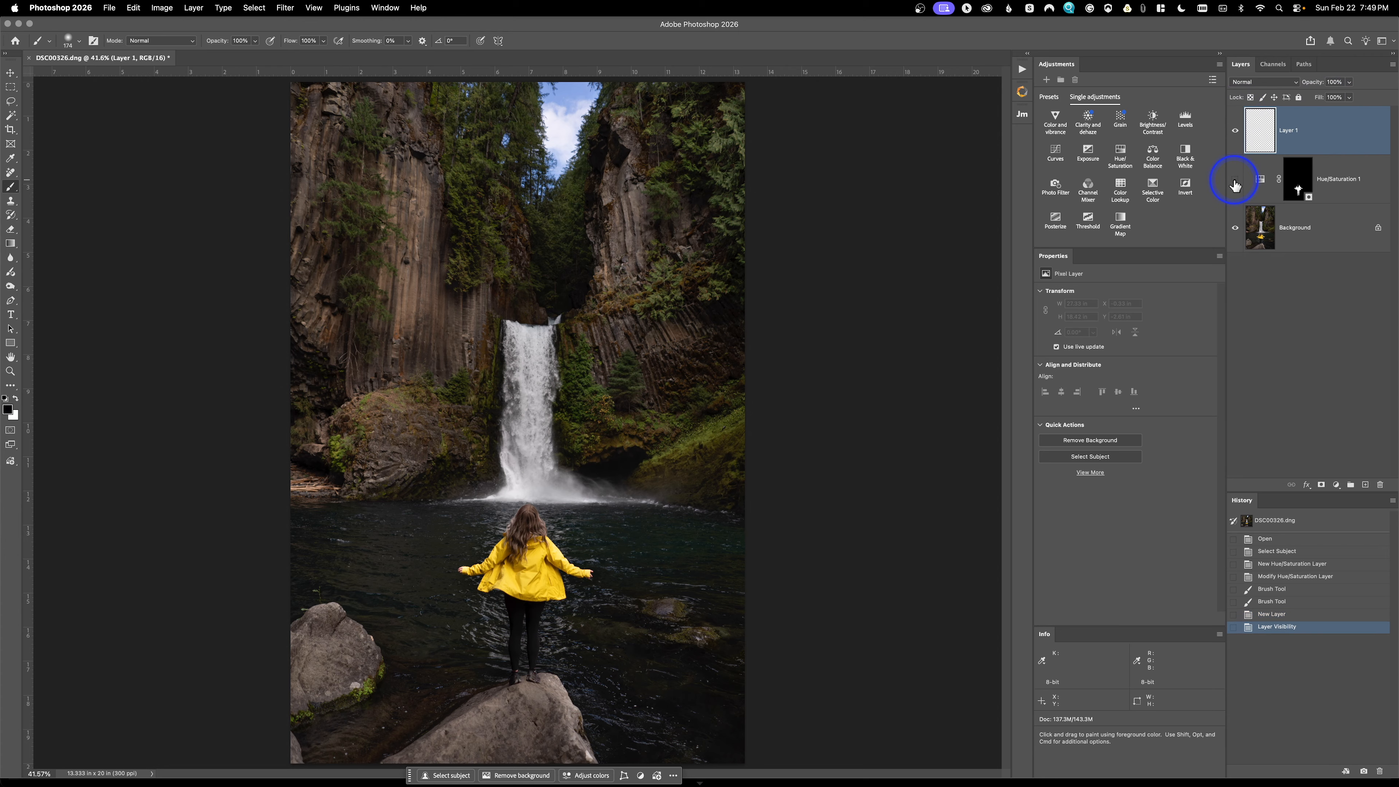
click(1236, 182)
click(1260, 136)
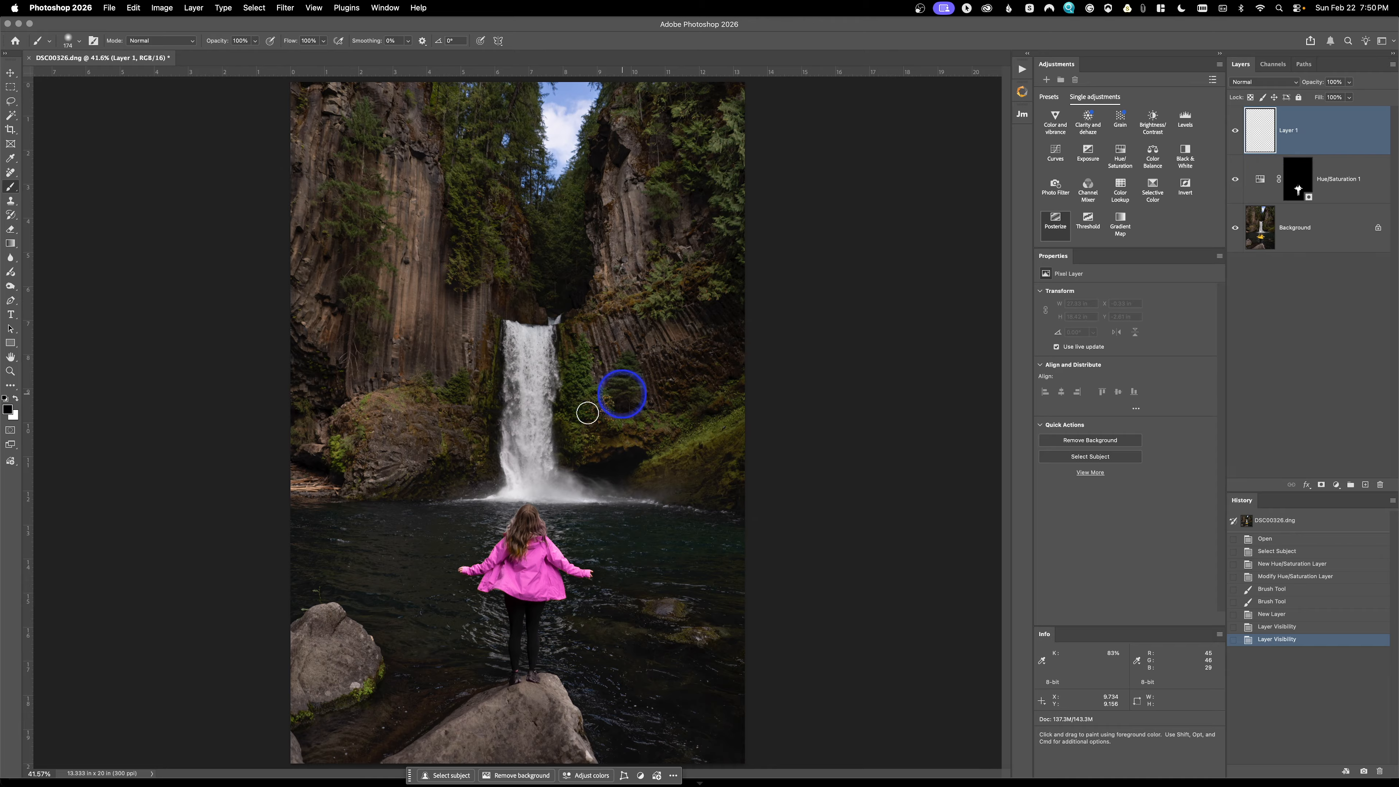
- Choose the Spot Healing Brush, reduce it to size 57, try healing the water above the left boulder and undo that stroke
click(21, 172)
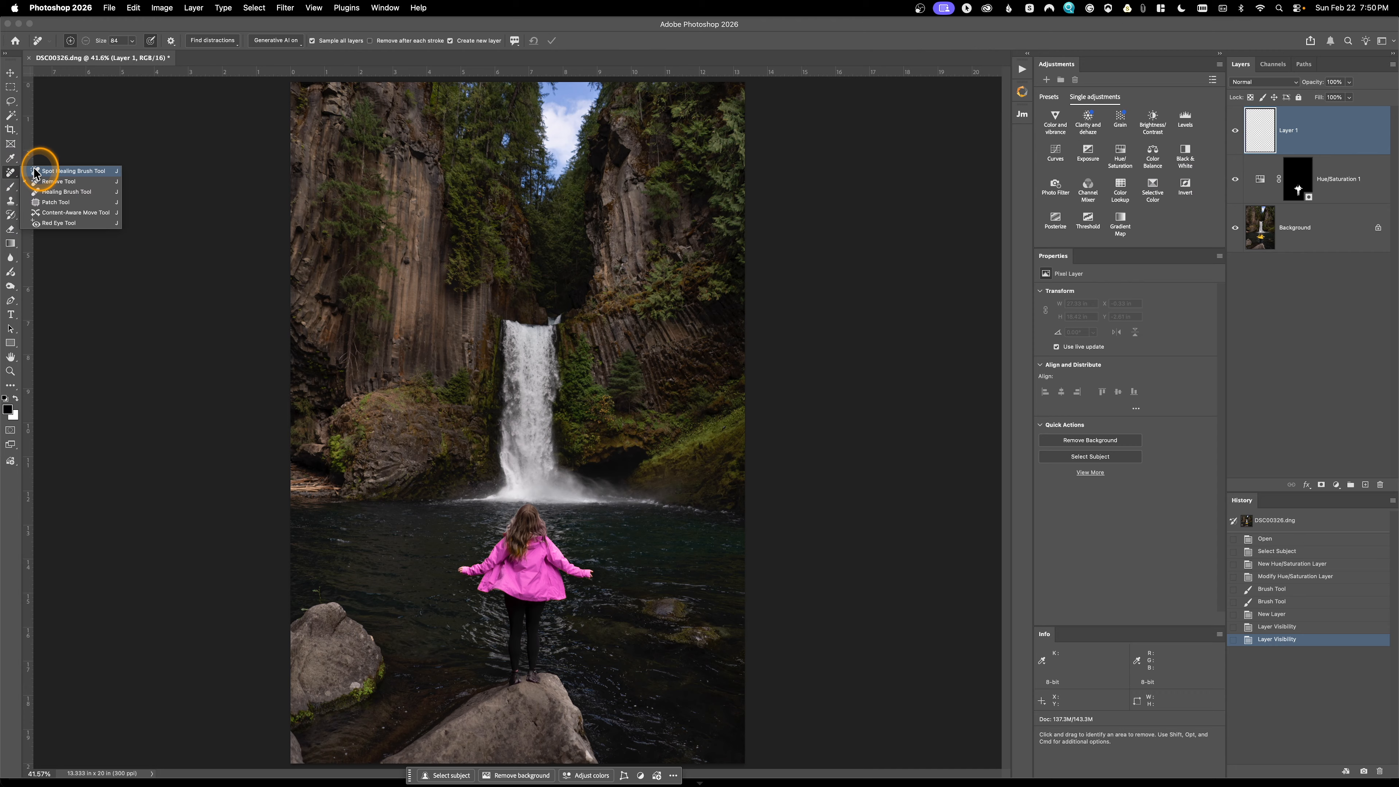
click(34, 172)
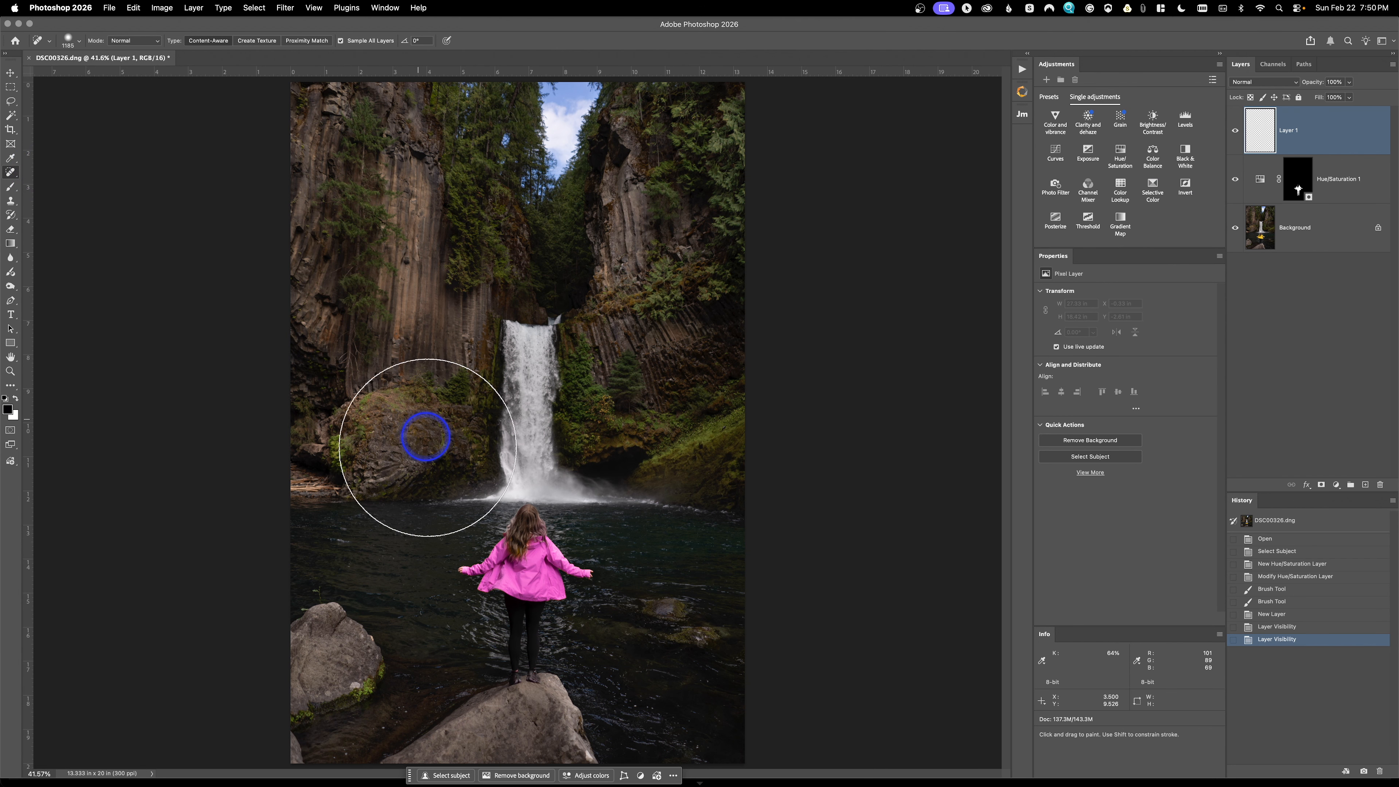
drag(430, 474, 281, 490)
click(301, 588)
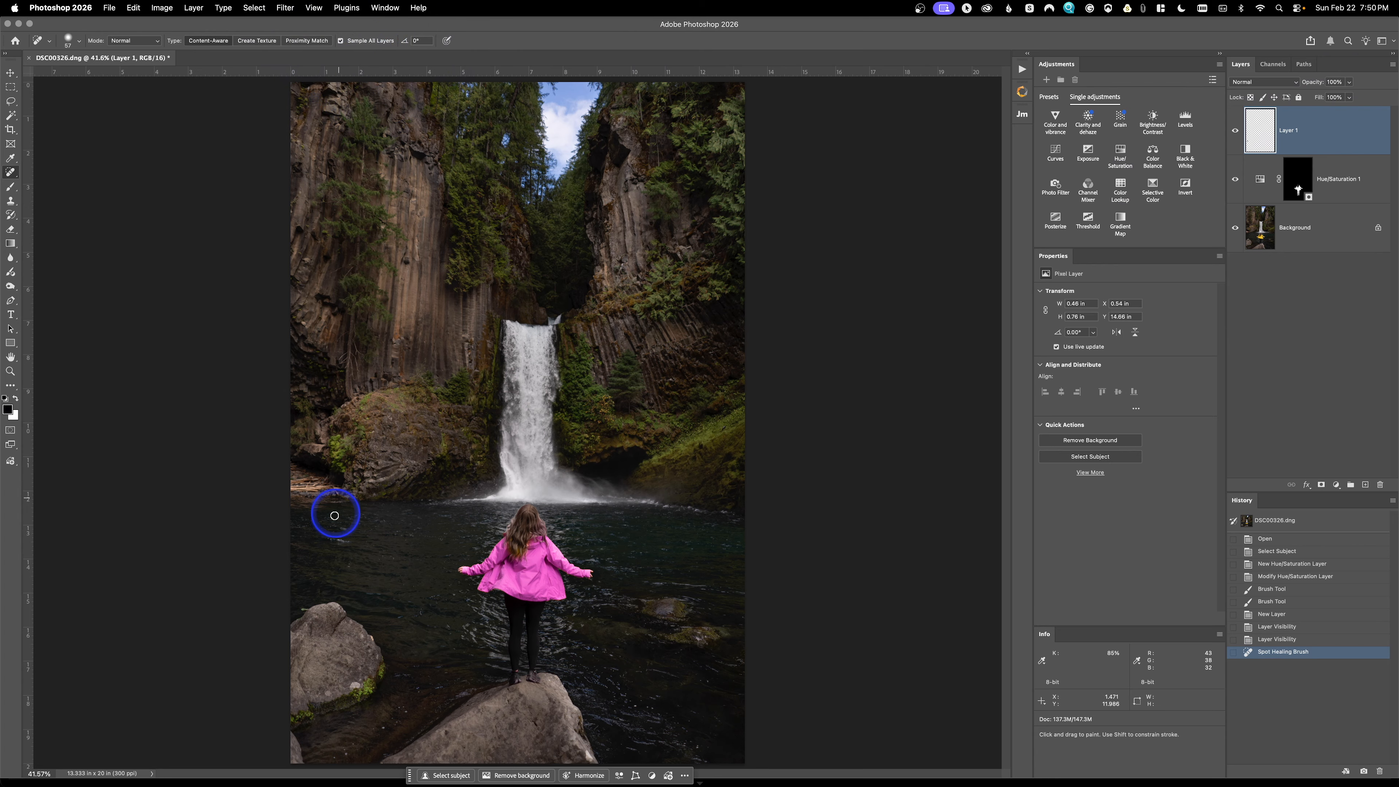
key(super+z)
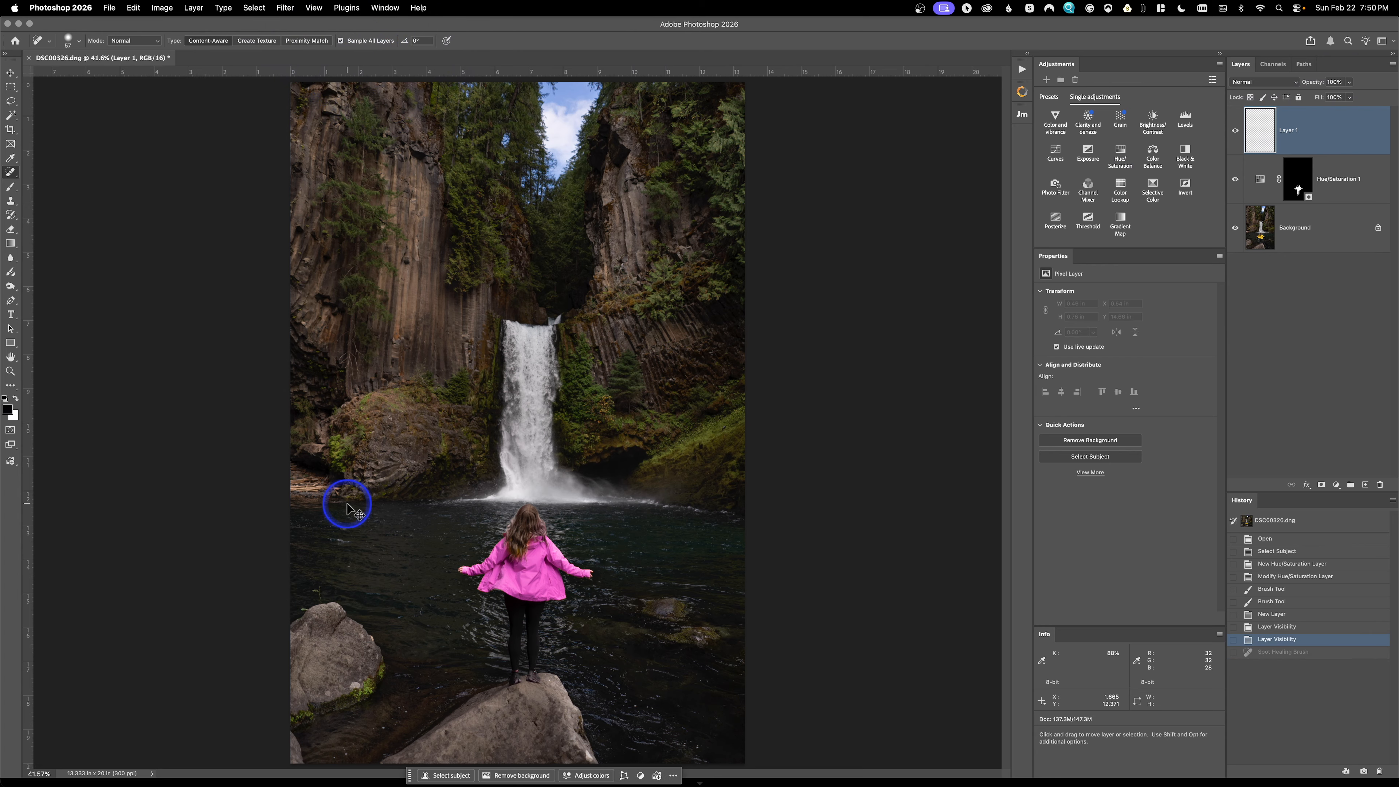
- Try spot healing the water above the left boulder on the empty layer with Sample All Layers turned off
click(341, 42)
click(306, 576)
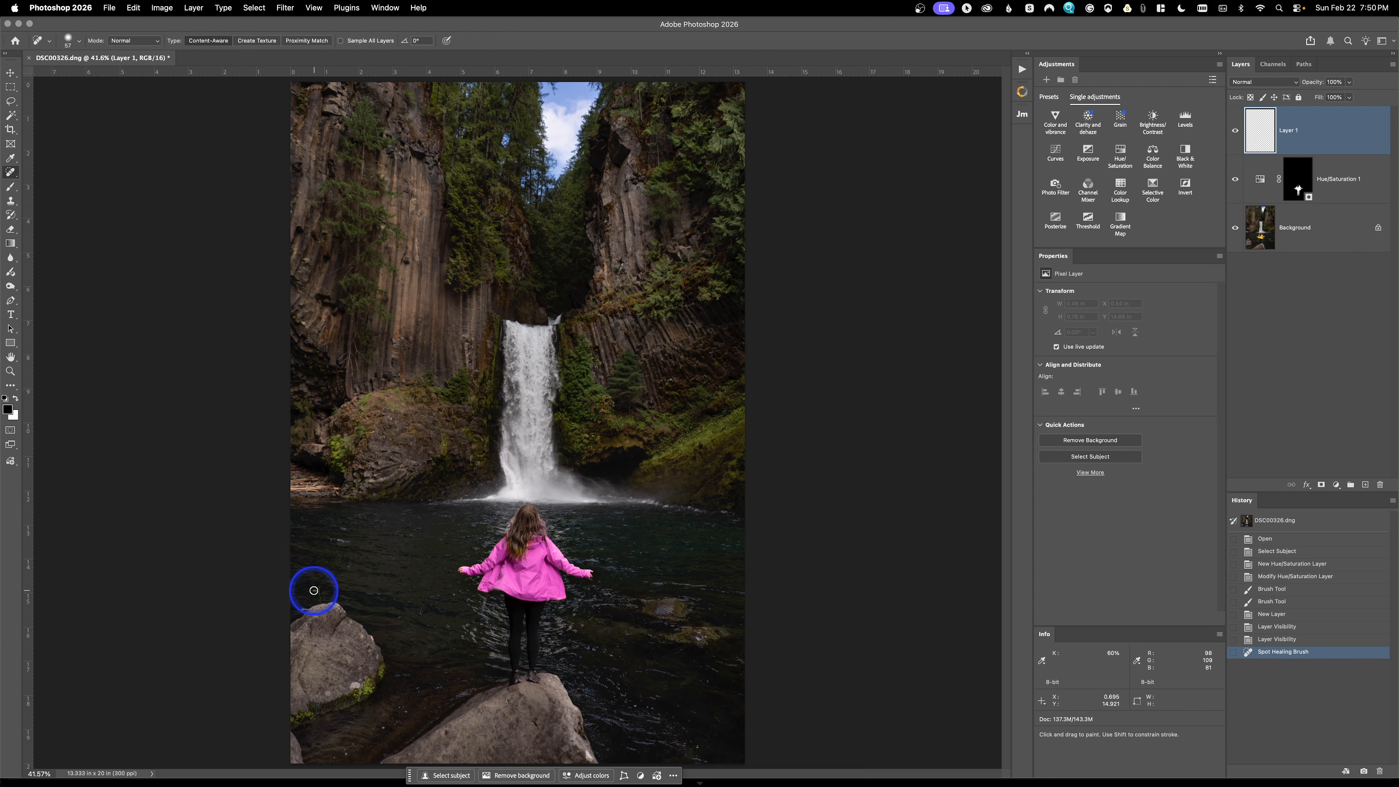
click(322, 599)
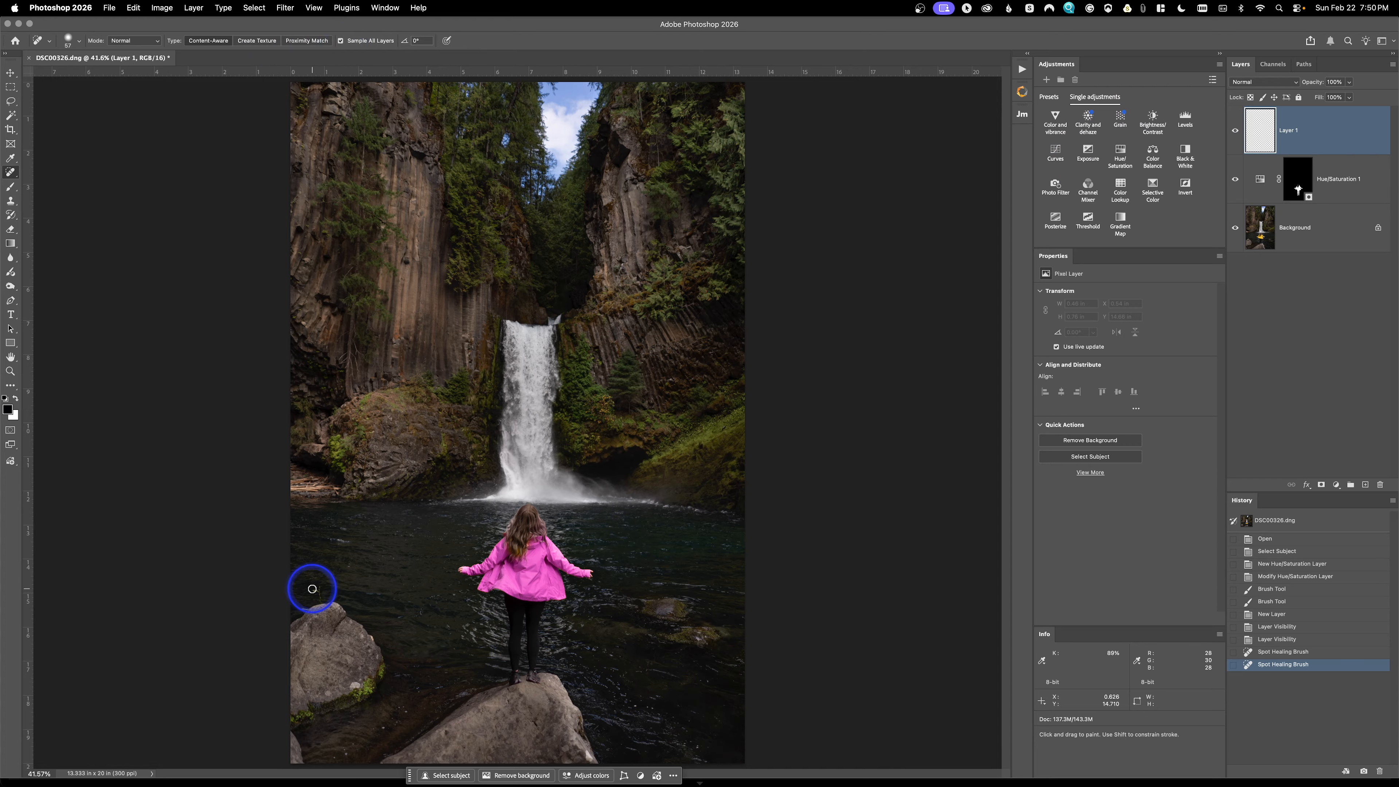
- Spot heal the water above the left boulder and the pink jacket's right shoulder on Layer 1 with Sample All Layers enabled
mouse_move(311, 590)
mouse_down()
mouse_move(318, 599)
mouse_move(290, 609)
mouse_move(309, 609)
mouse_up()
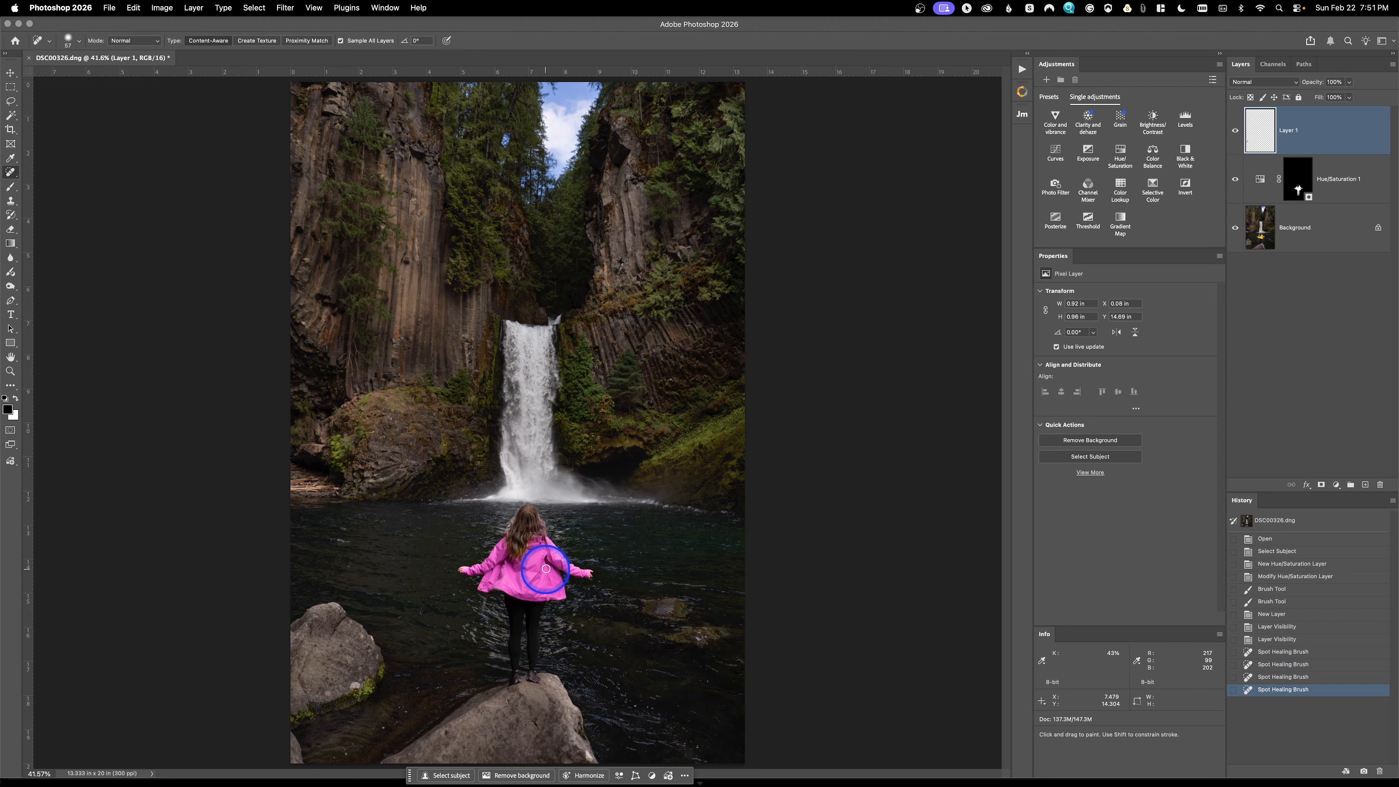
drag(554, 550, 567, 545)
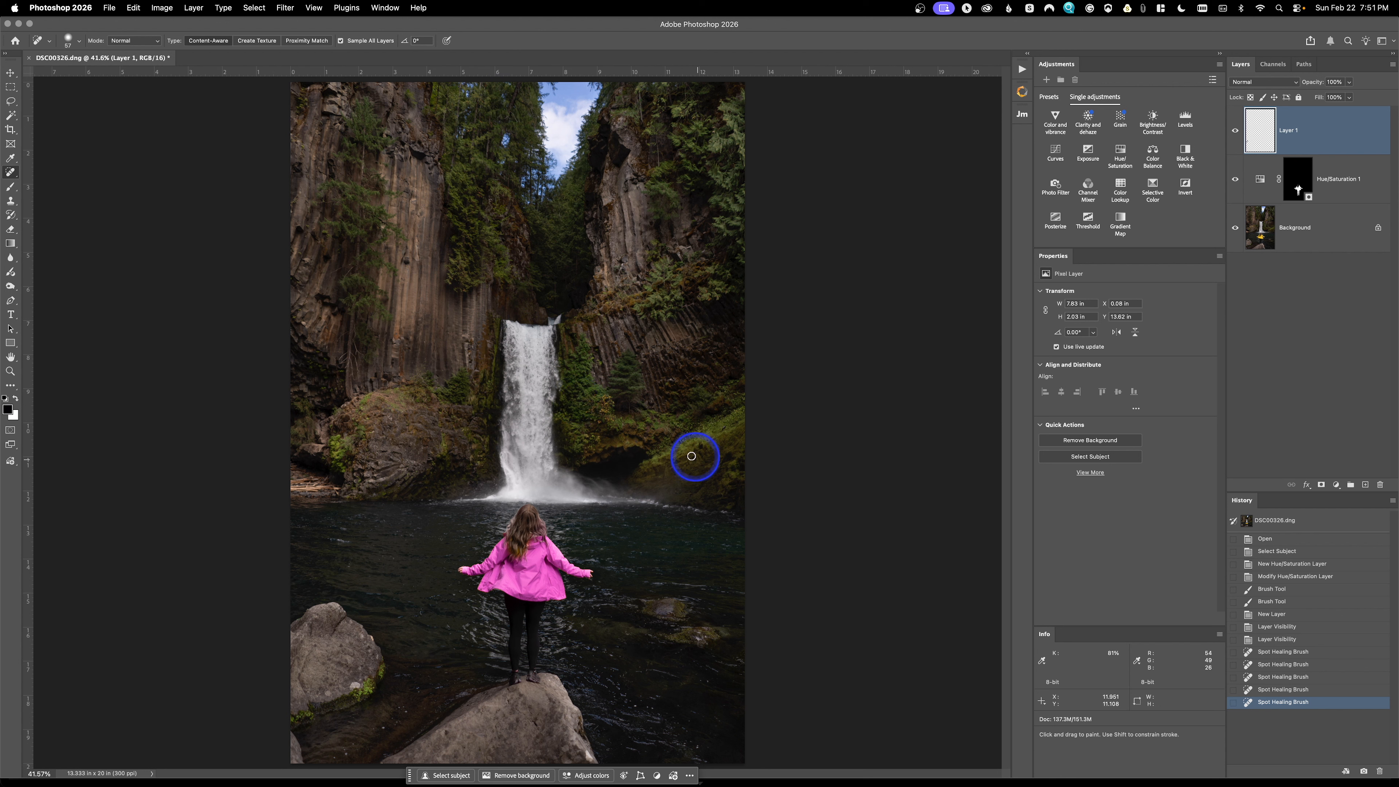
- Add a brightening Curves layer with the white point at input 239 and a midpoint of 119 to 138, and invert its mask
click(1051, 155)
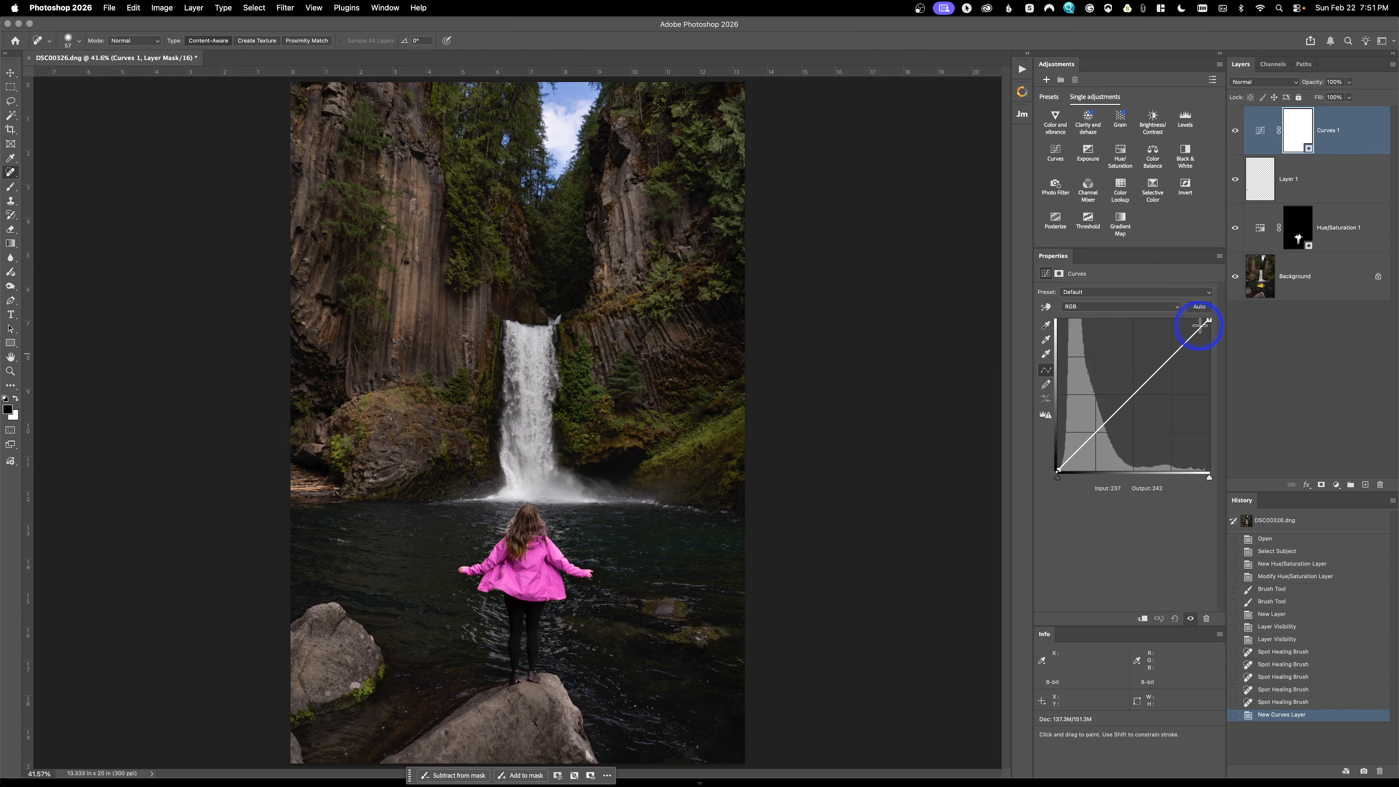
drag(1207, 321, 1199, 320)
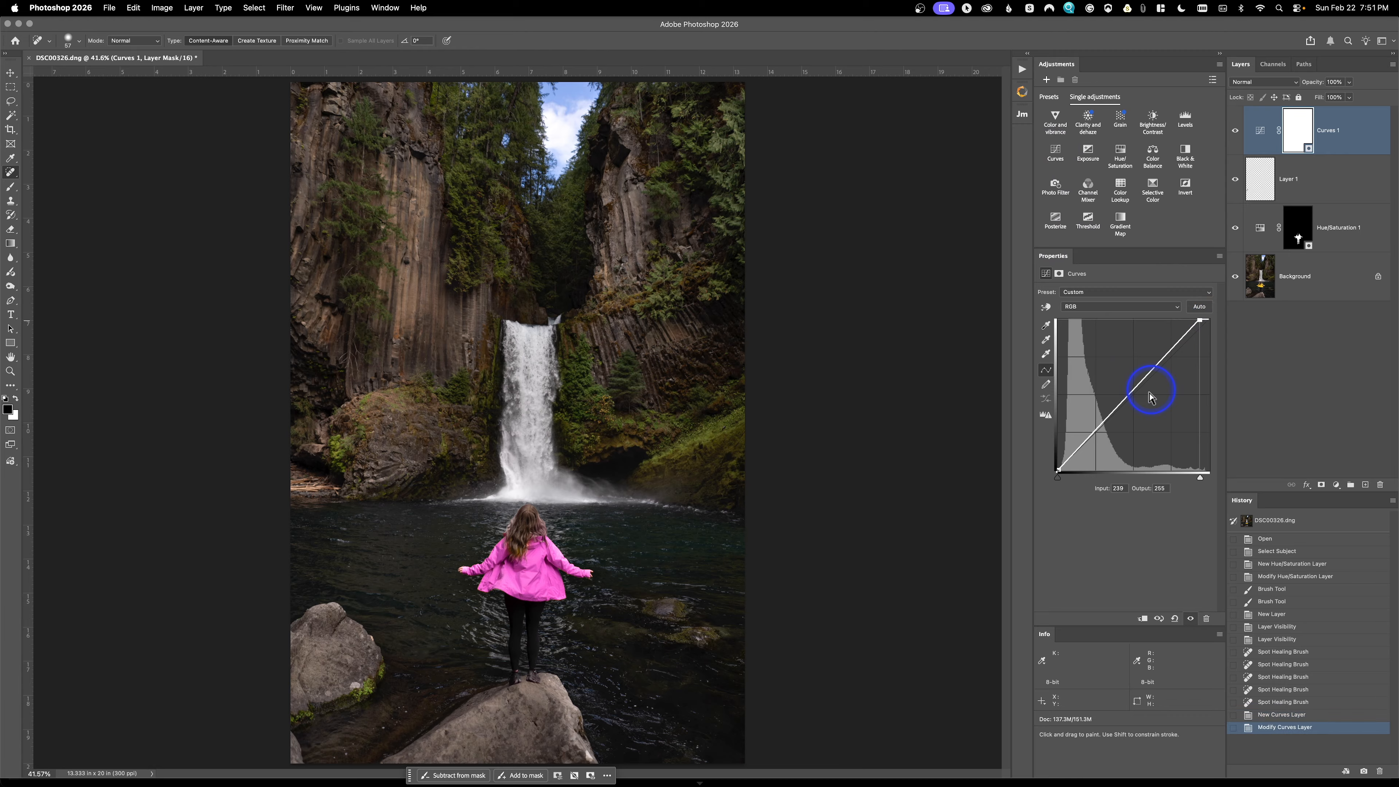
click(1128, 389)
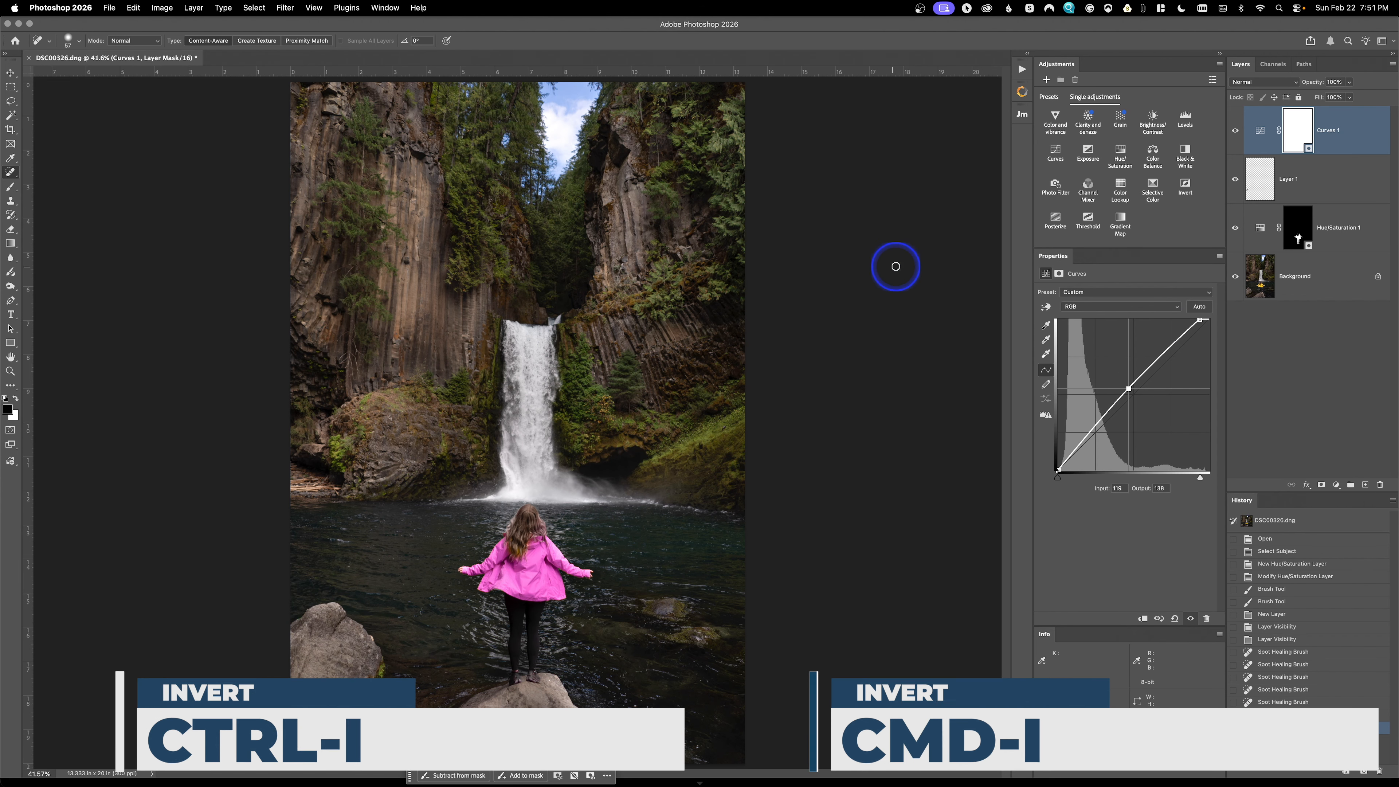
key(super+i)
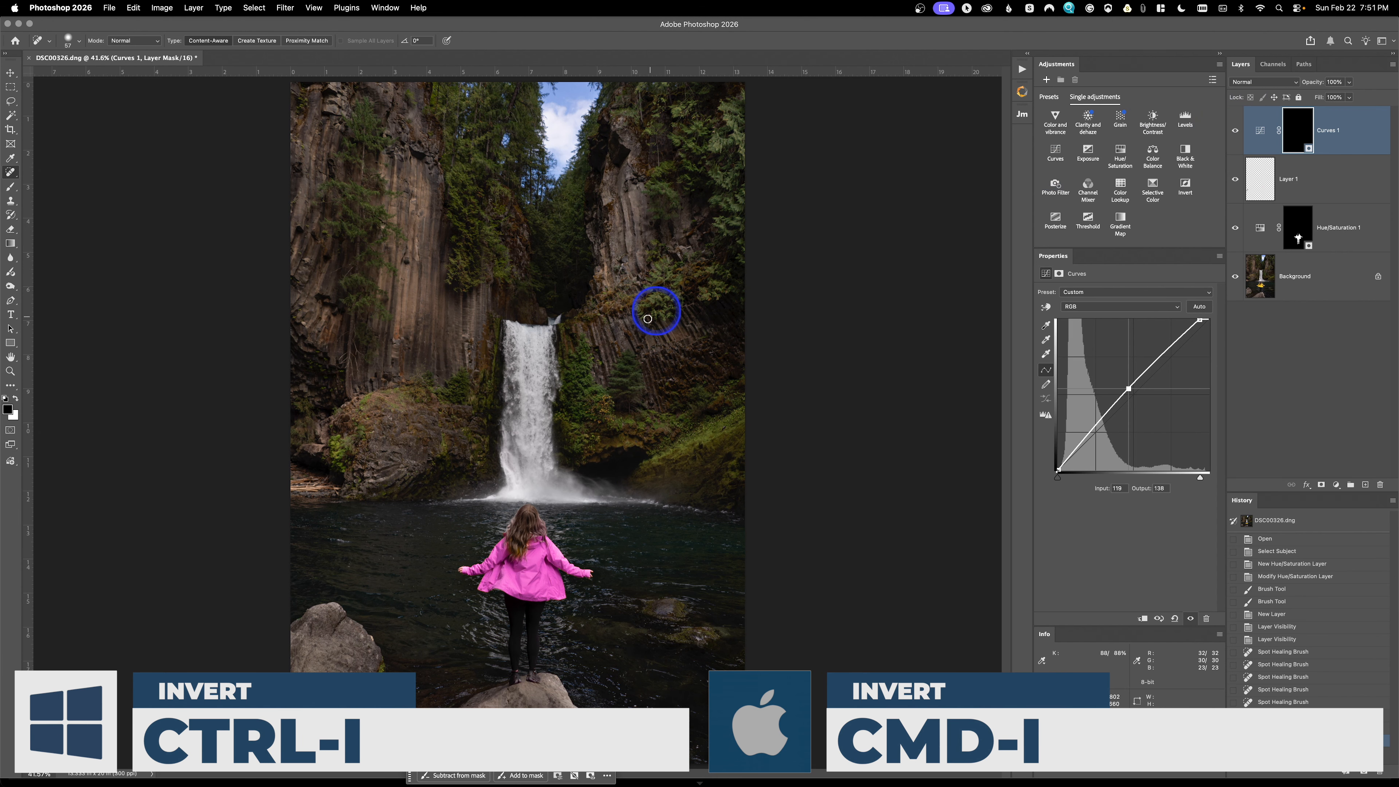
- Paint white on the Curves mask over the trees above the waterfall and the slope to its right, and inspect the mask alone
key(b)
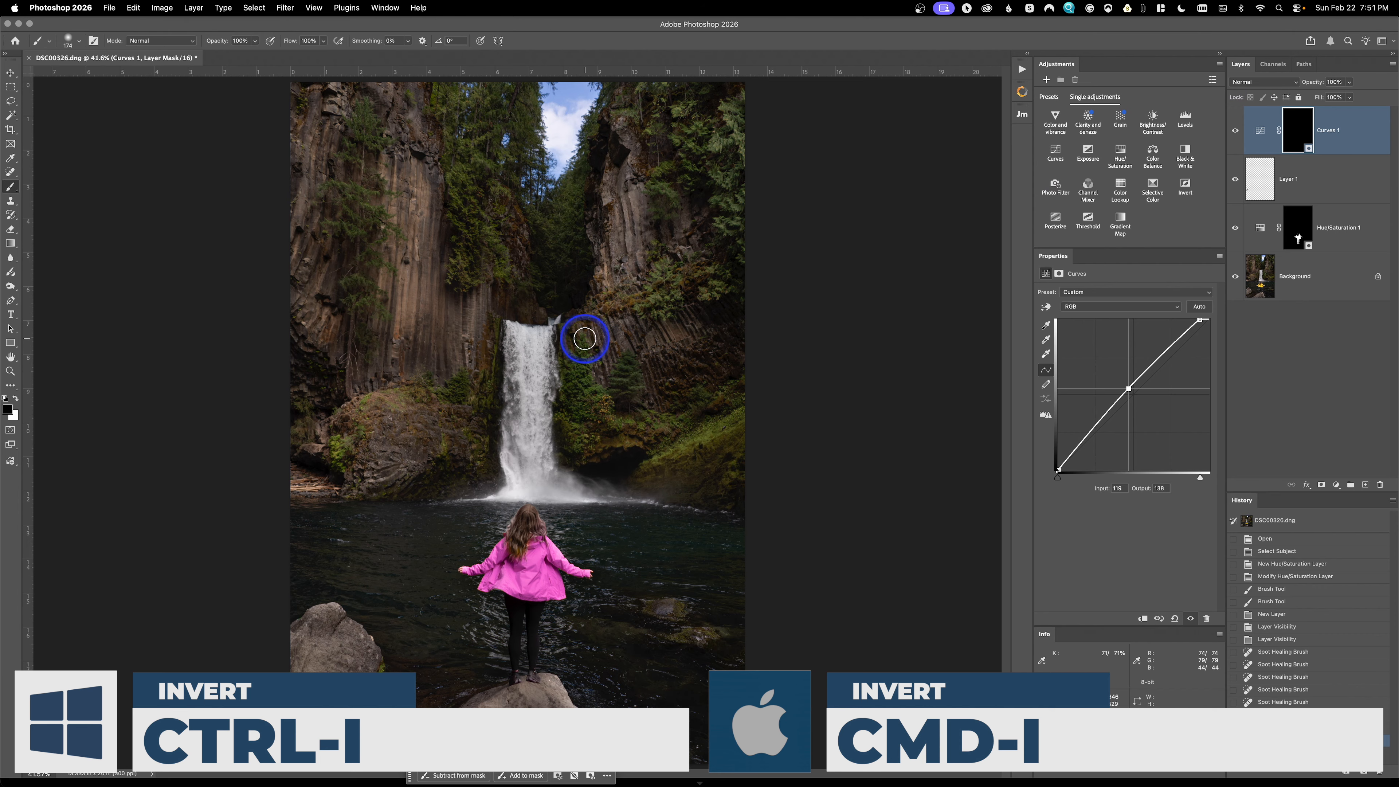
click(16, 394)
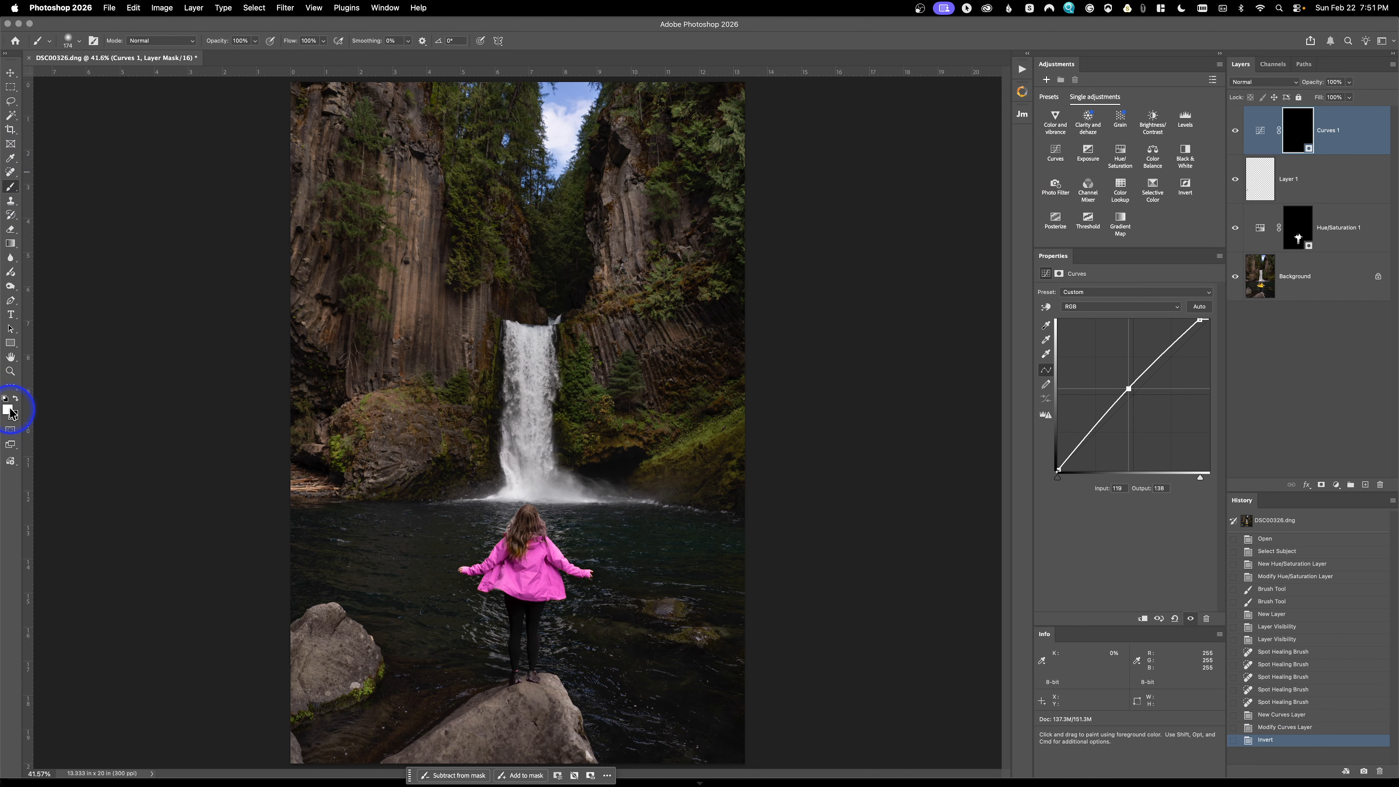
drag(537, 278, 574, 279)
mouse_move(553, 210)
mouse_down()
mouse_move(559, 294)
mouse_move(553, 197)
mouse_move(563, 232)
mouse_up()
mouse_move(583, 419)
mouse_down()
mouse_move(597, 461)
mouse_move(587, 415)
mouse_move(591, 432)
mouse_move(711, 420)
mouse_move(686, 412)
mouse_move(672, 420)
mouse_move(726, 462)
mouse_move(634, 446)
mouse_up()
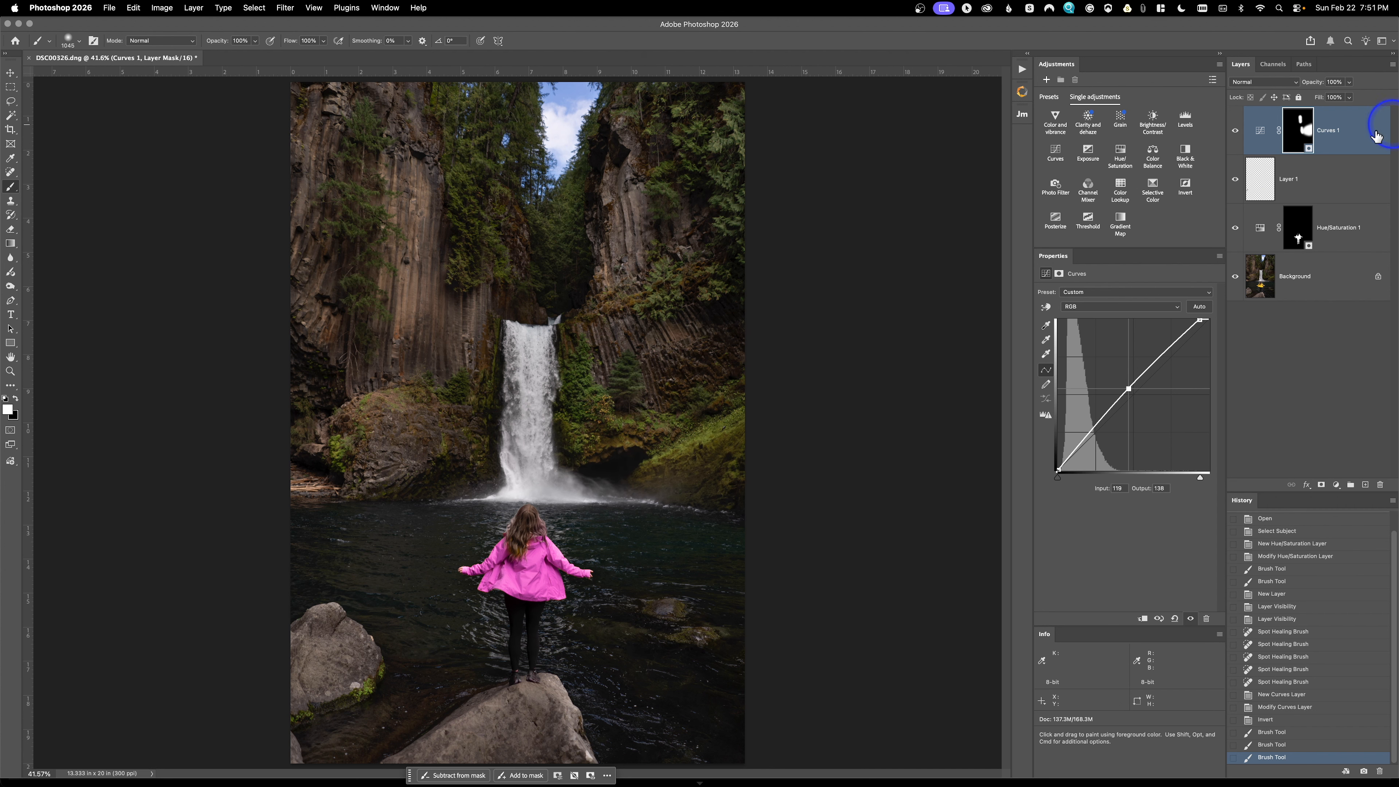
alt+click(1302, 151)
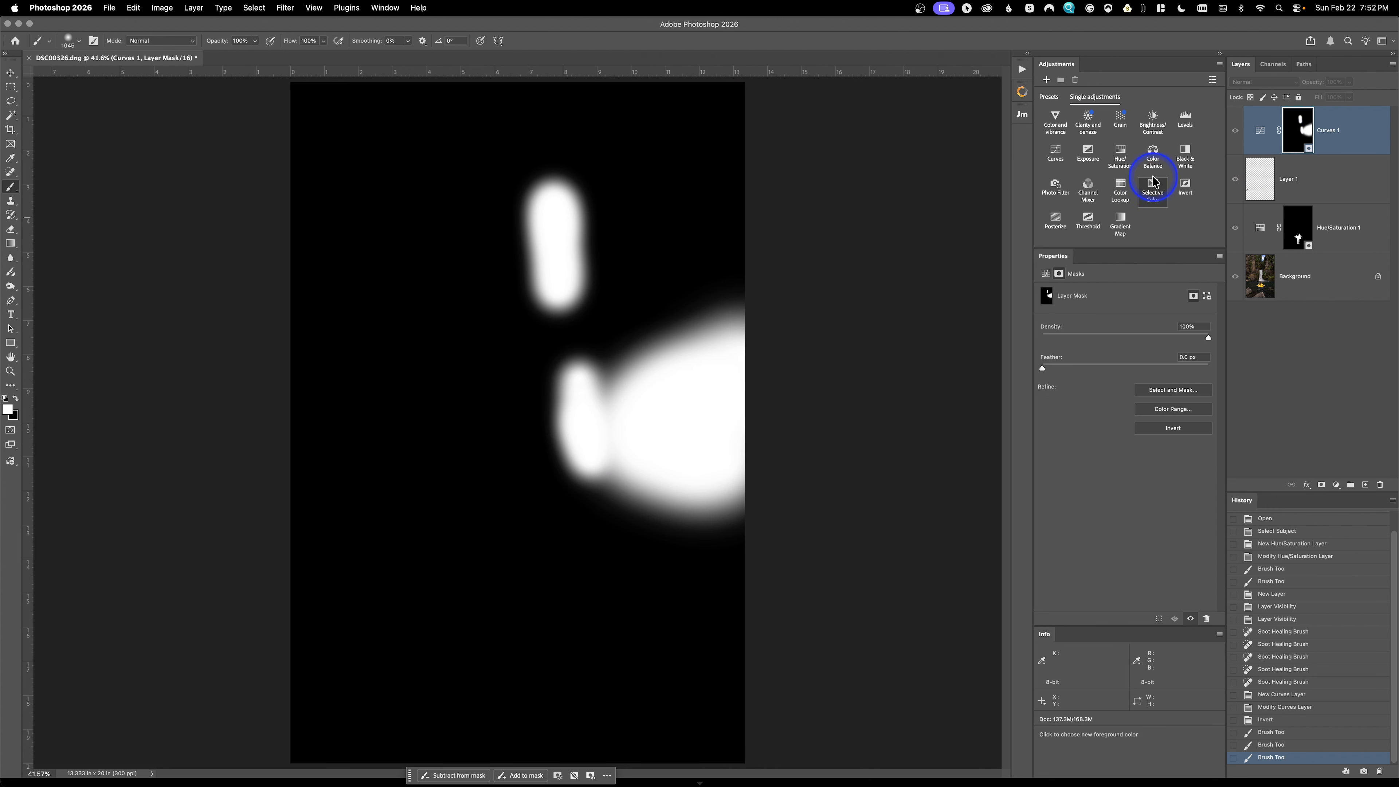
alt+click(1297, 132)
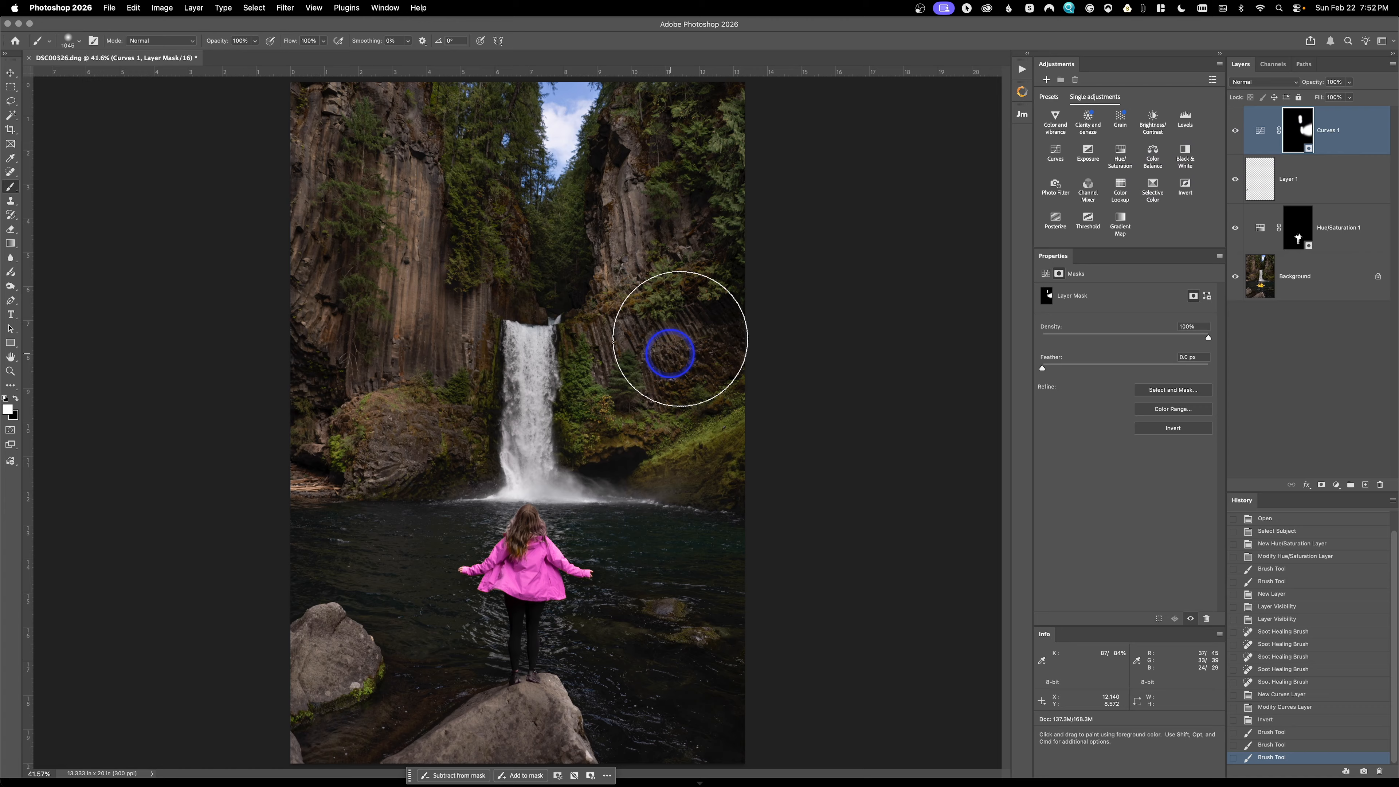
- Paint white over the right cliff and, at brush size 424, the upper trees on the Curves mask, and compare with the layer hidden
mouse_move(696, 299)
mouse_down()
mouse_move(686, 390)
mouse_move(639, 402)
mouse_up()
mouse_move(434, 374)
mouse_down()
mouse_move(392, 390)
mouse_move(282, 382)
mouse_up()
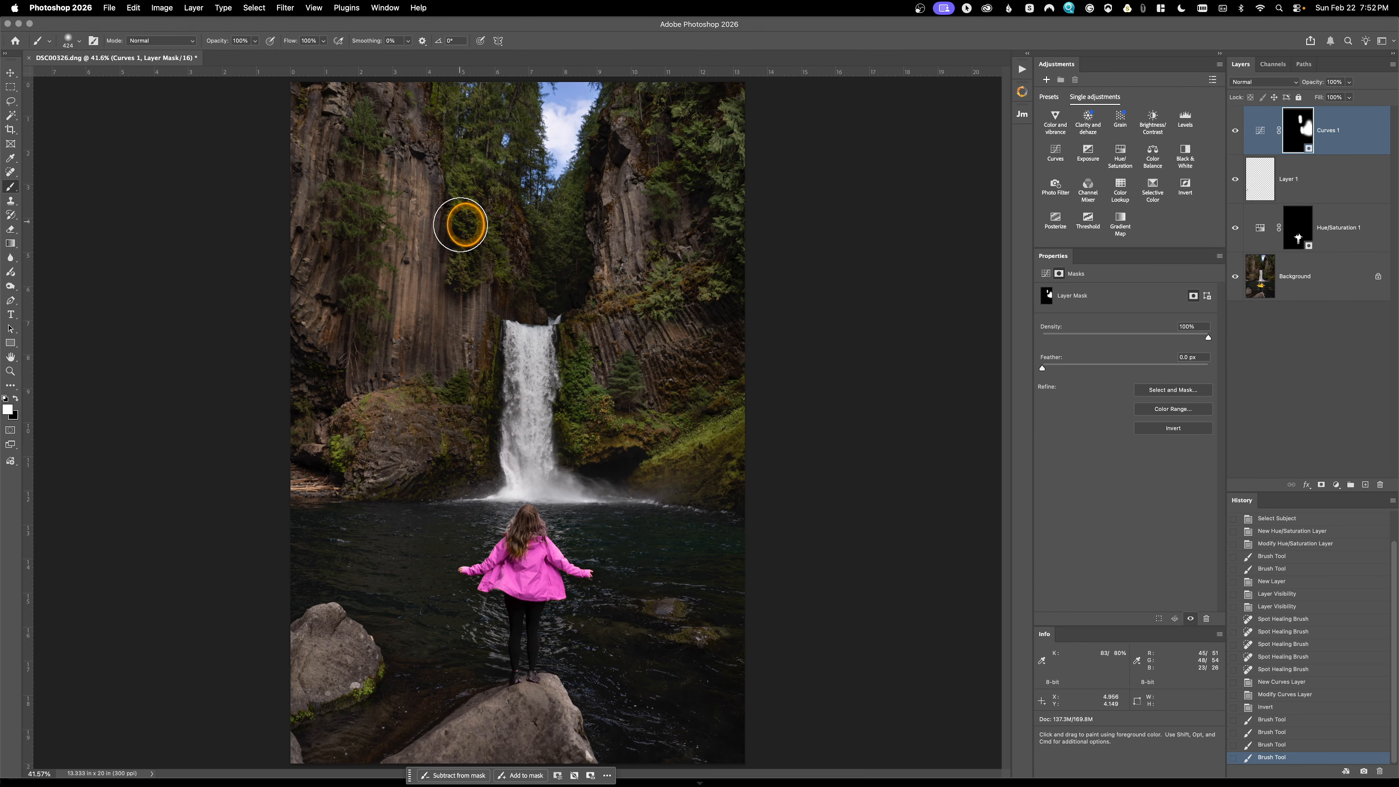
mouse_move(586, 159)
mouse_down()
mouse_move(603, 125)
mouse_move(639, 143)
mouse_up()
drag(618, 459, 612, 456)
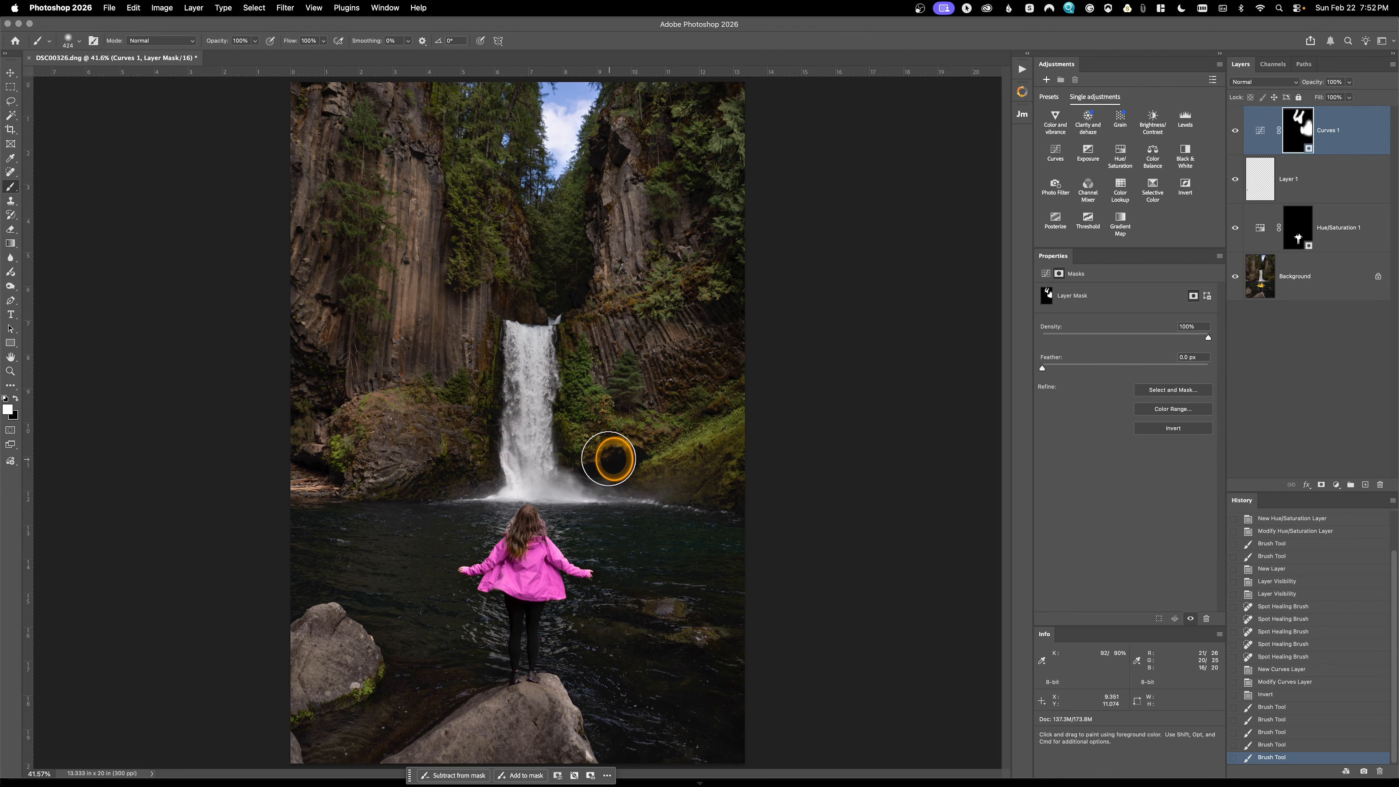
click(1236, 134)
click(1236, 135)
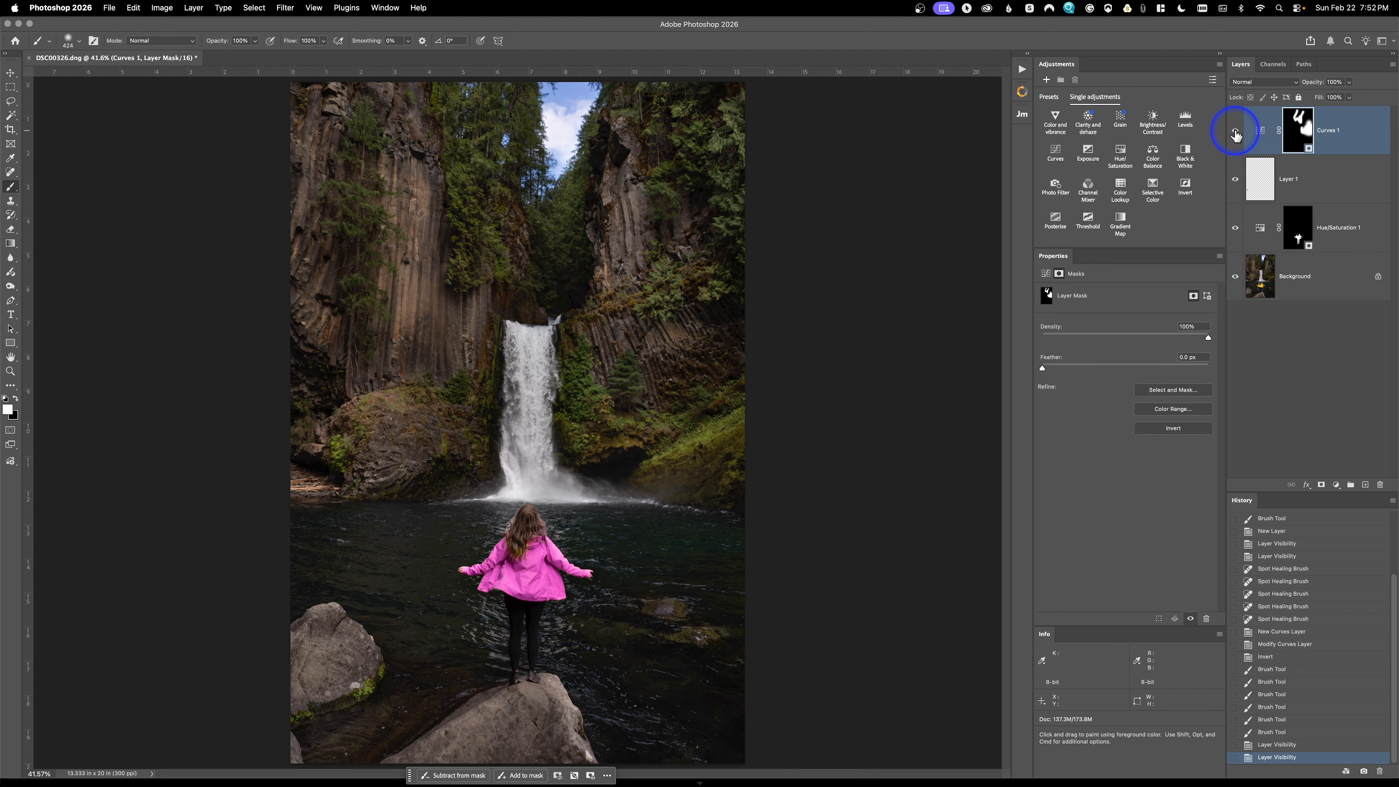
- Add a Hue/Saturation layer with yellows at hue -8 and saturation +5, and greens at saturation +16
click(1120, 155)
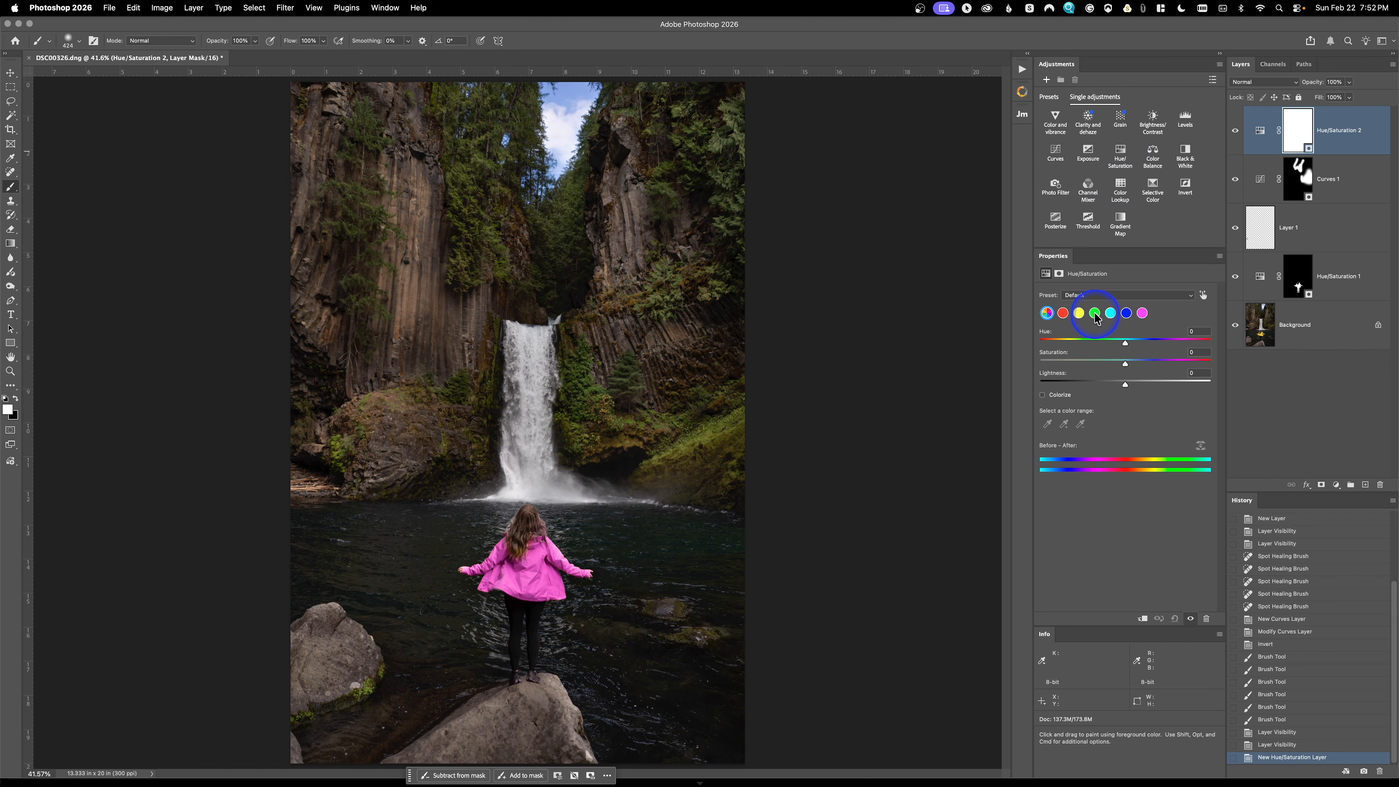
click(1078, 314)
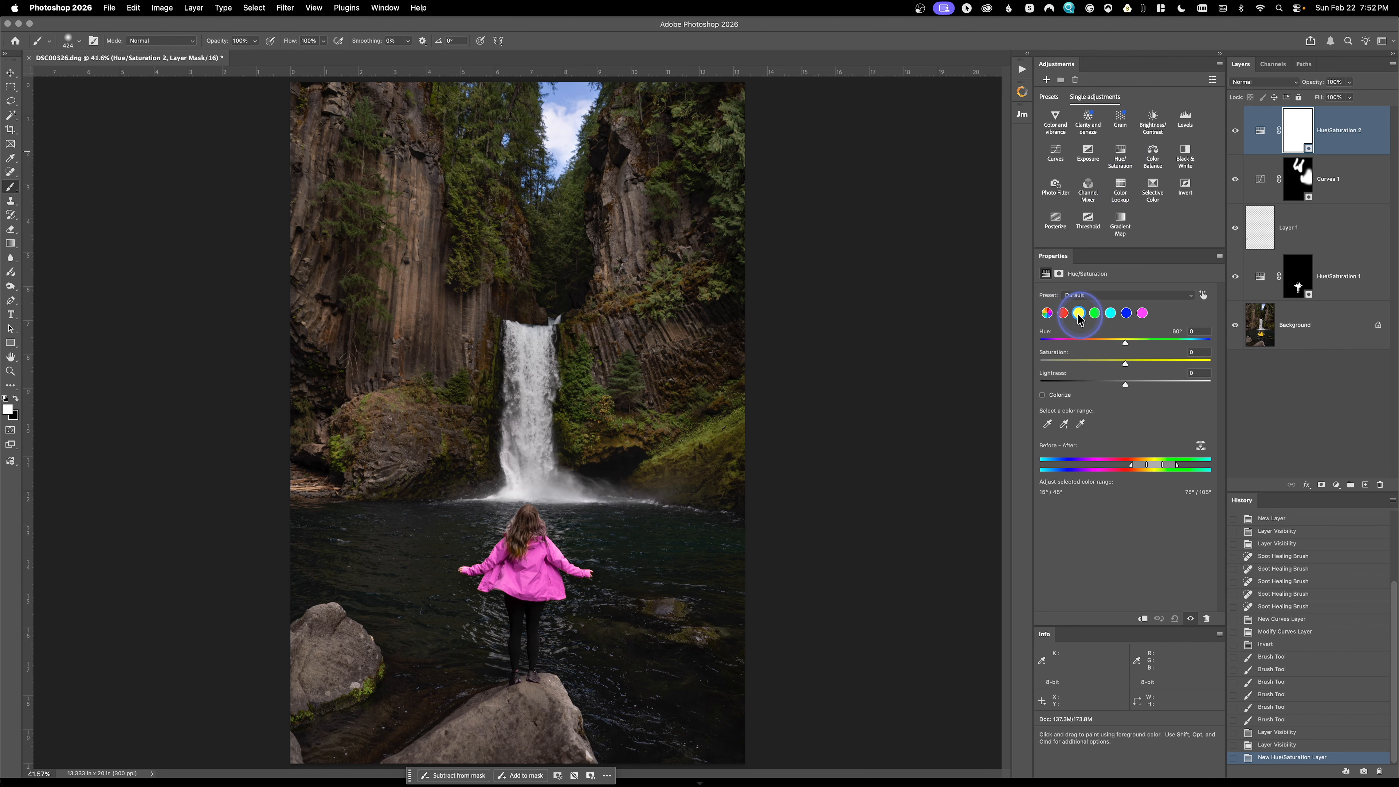
drag(1127, 347, 1111, 350)
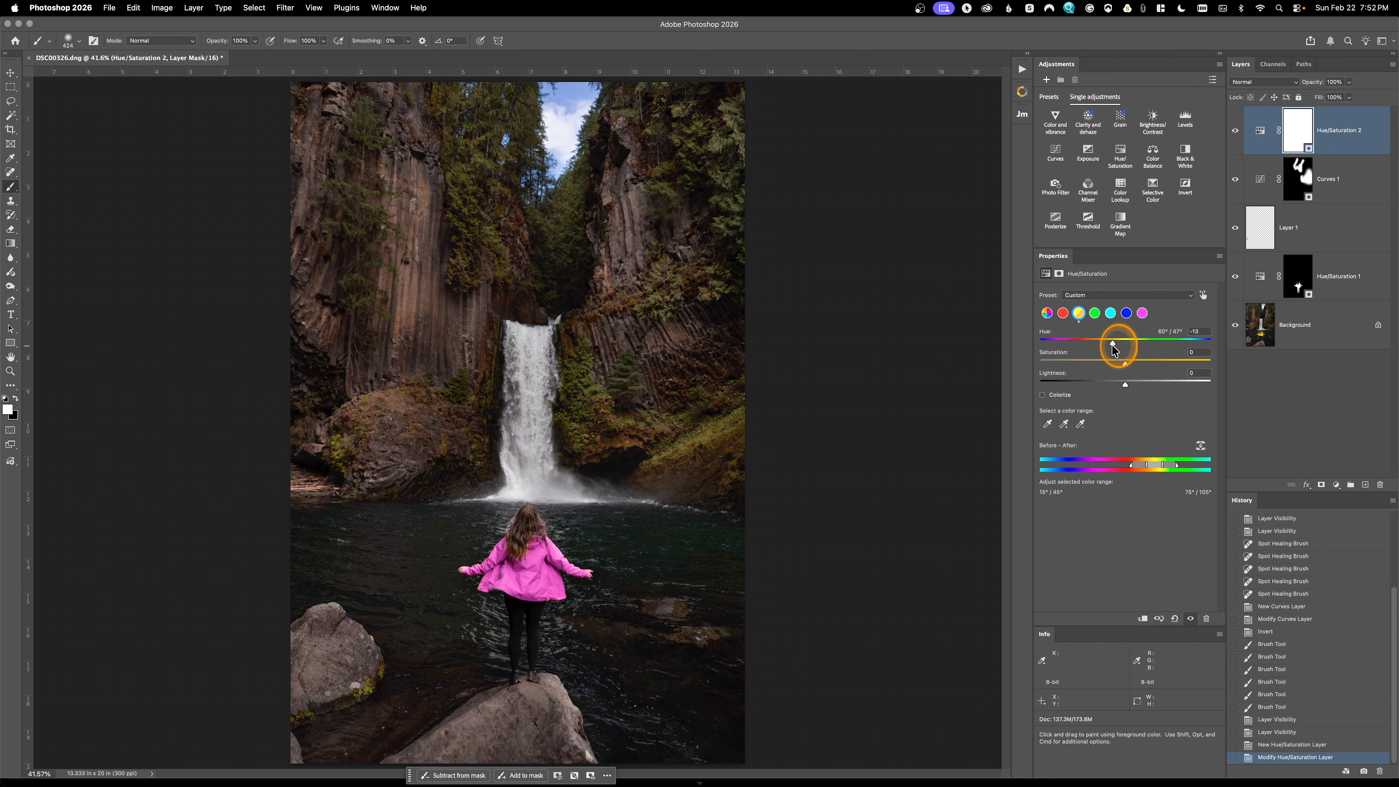
mouse_move(1110, 349)
mouse_down()
mouse_move(1098, 349)
mouse_move(1125, 346)
mouse_up()
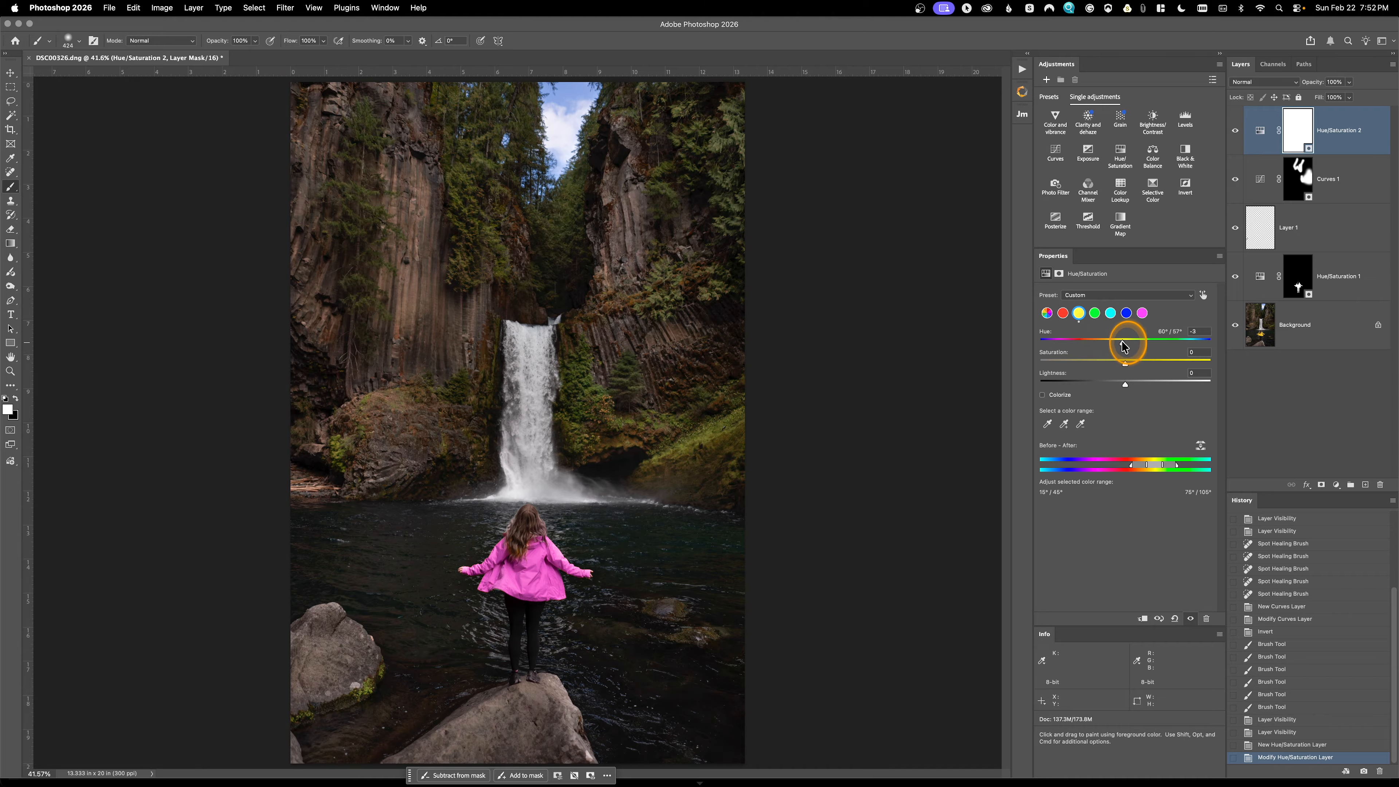
drag(1126, 364, 1137, 365)
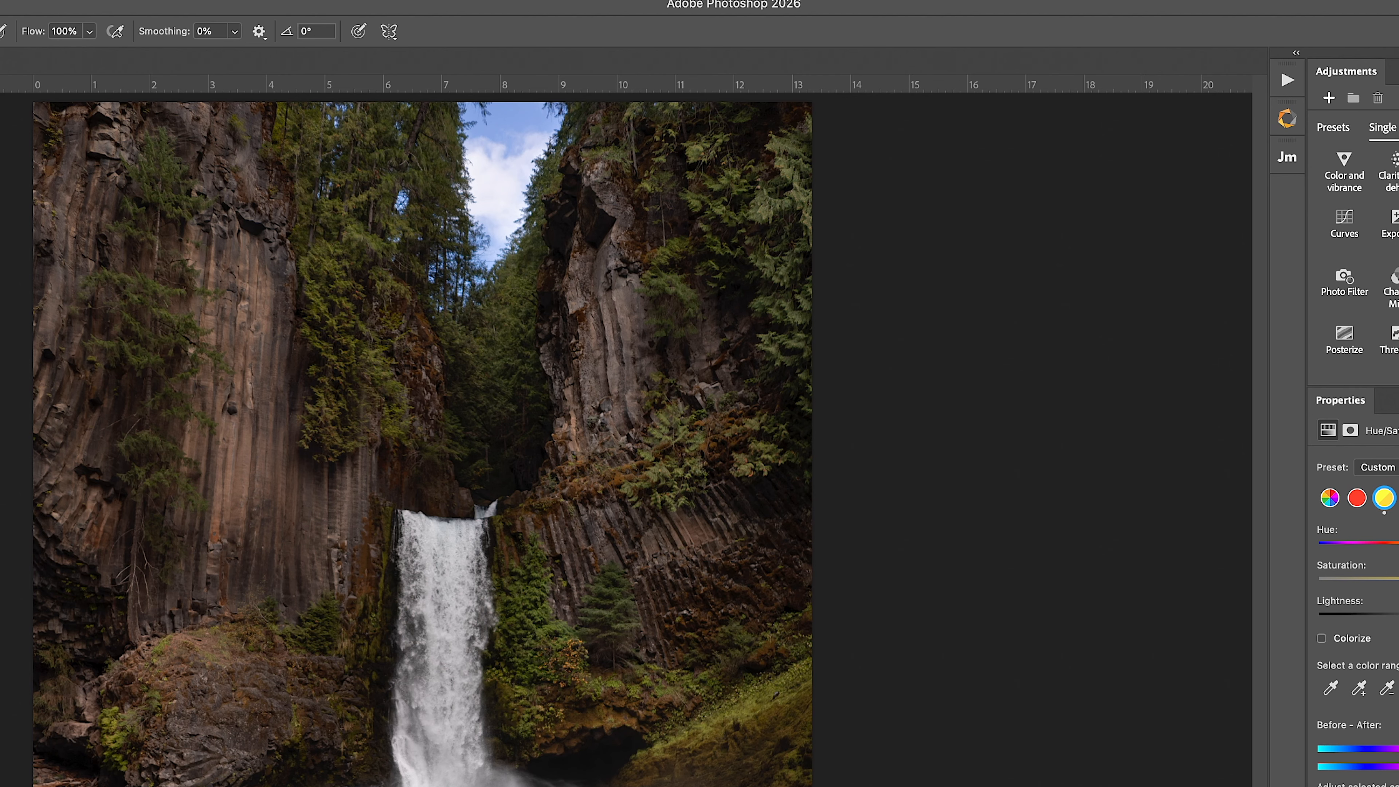
click(1398, 499)
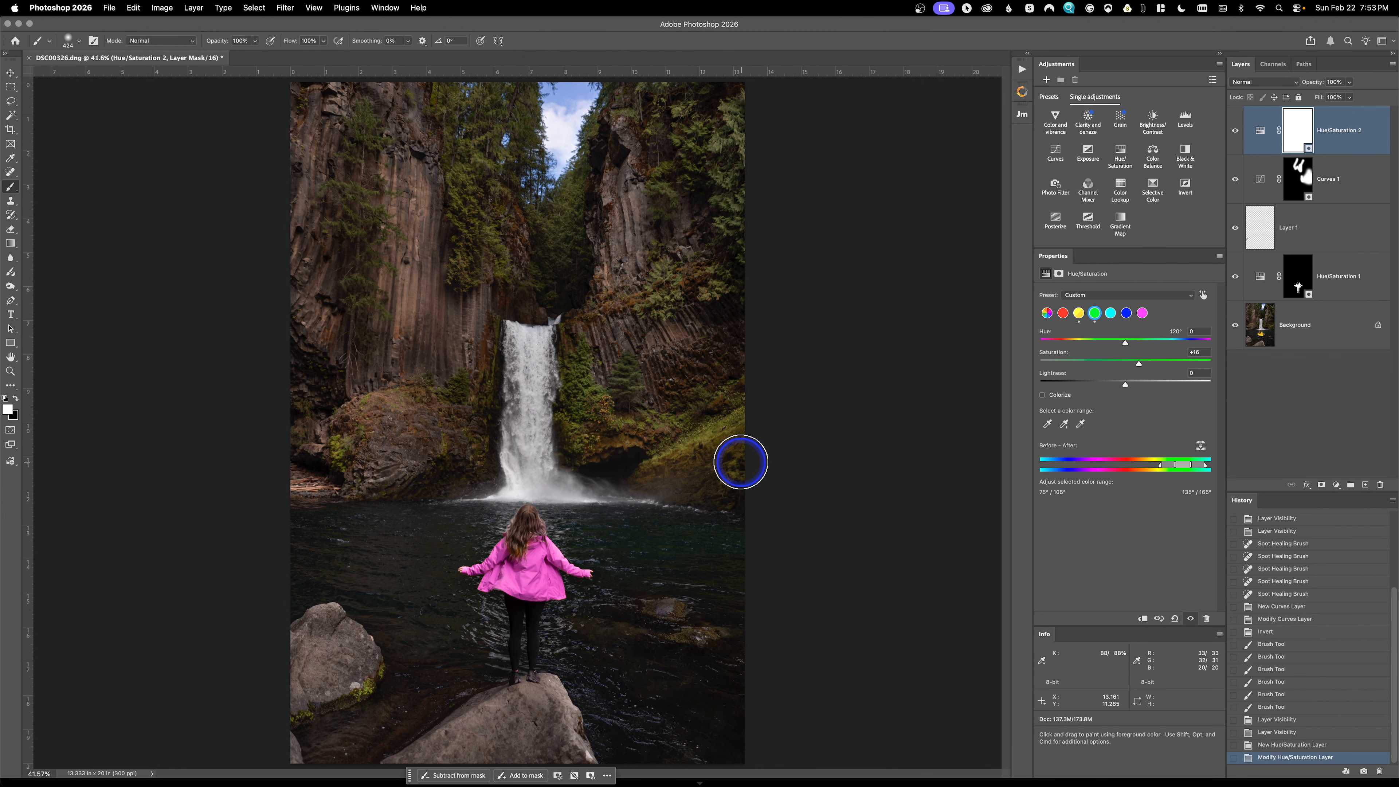
- Compare the image with the Hue/Saturation 1 jacket adjustment and the Layer 1 healing hidden and shown
click(1236, 279)
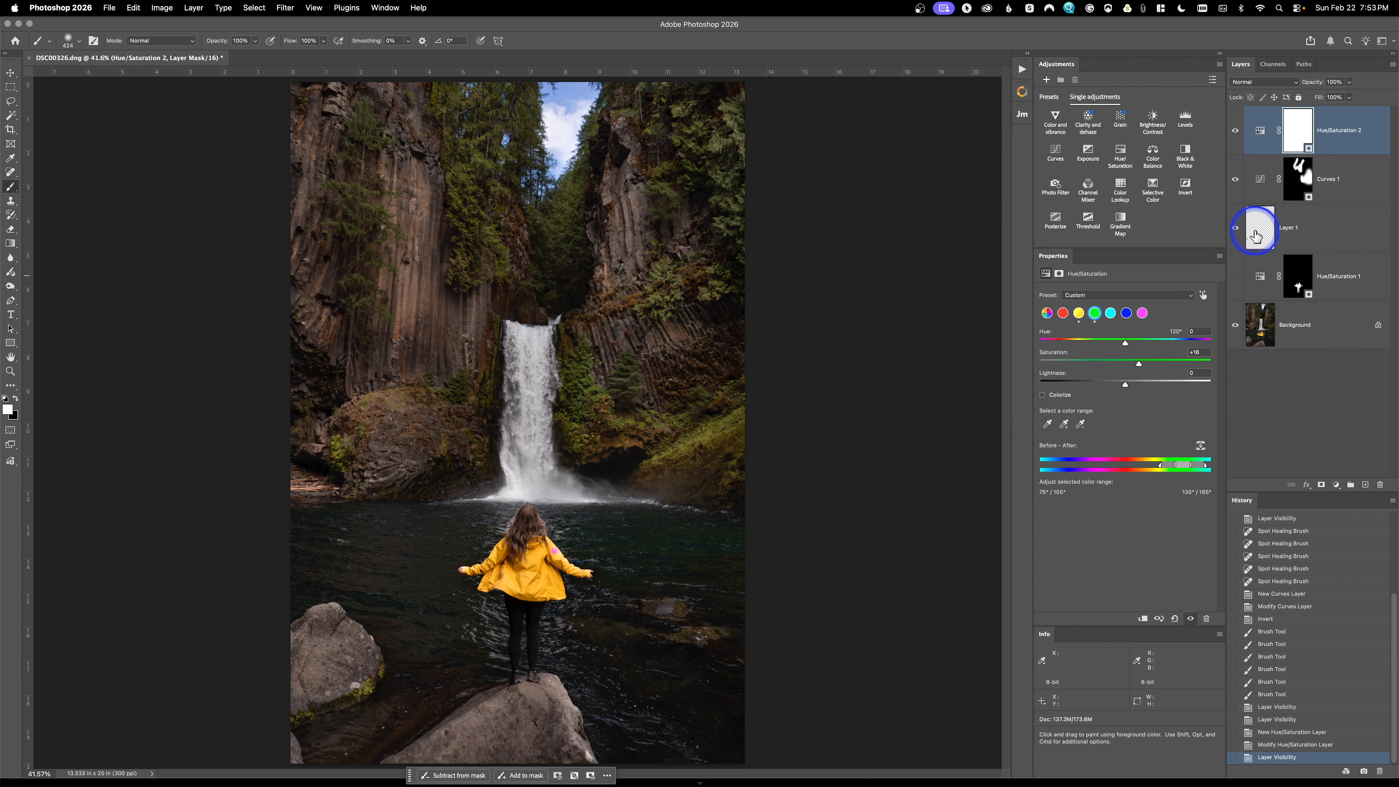
click(1235, 228)
click(1236, 229)
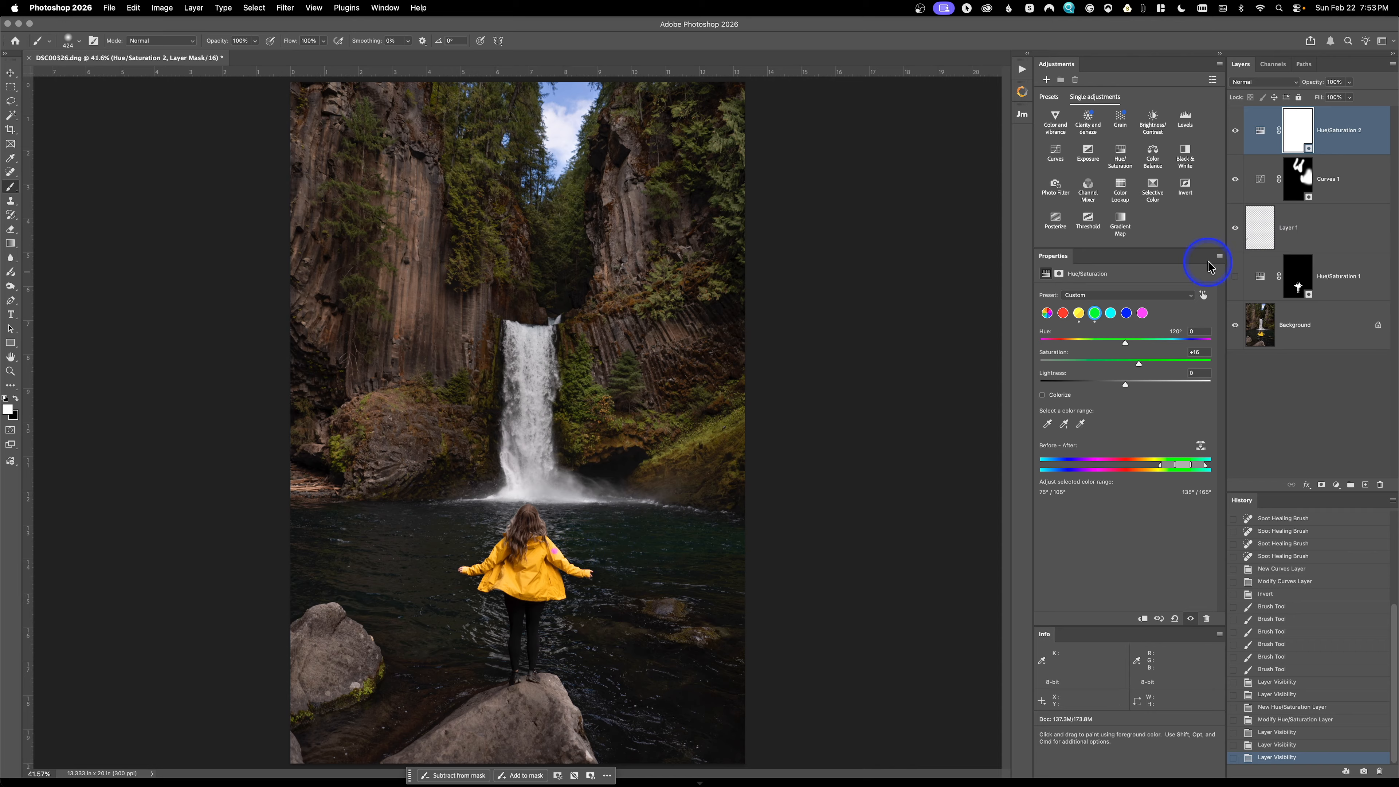
click(1234, 278)
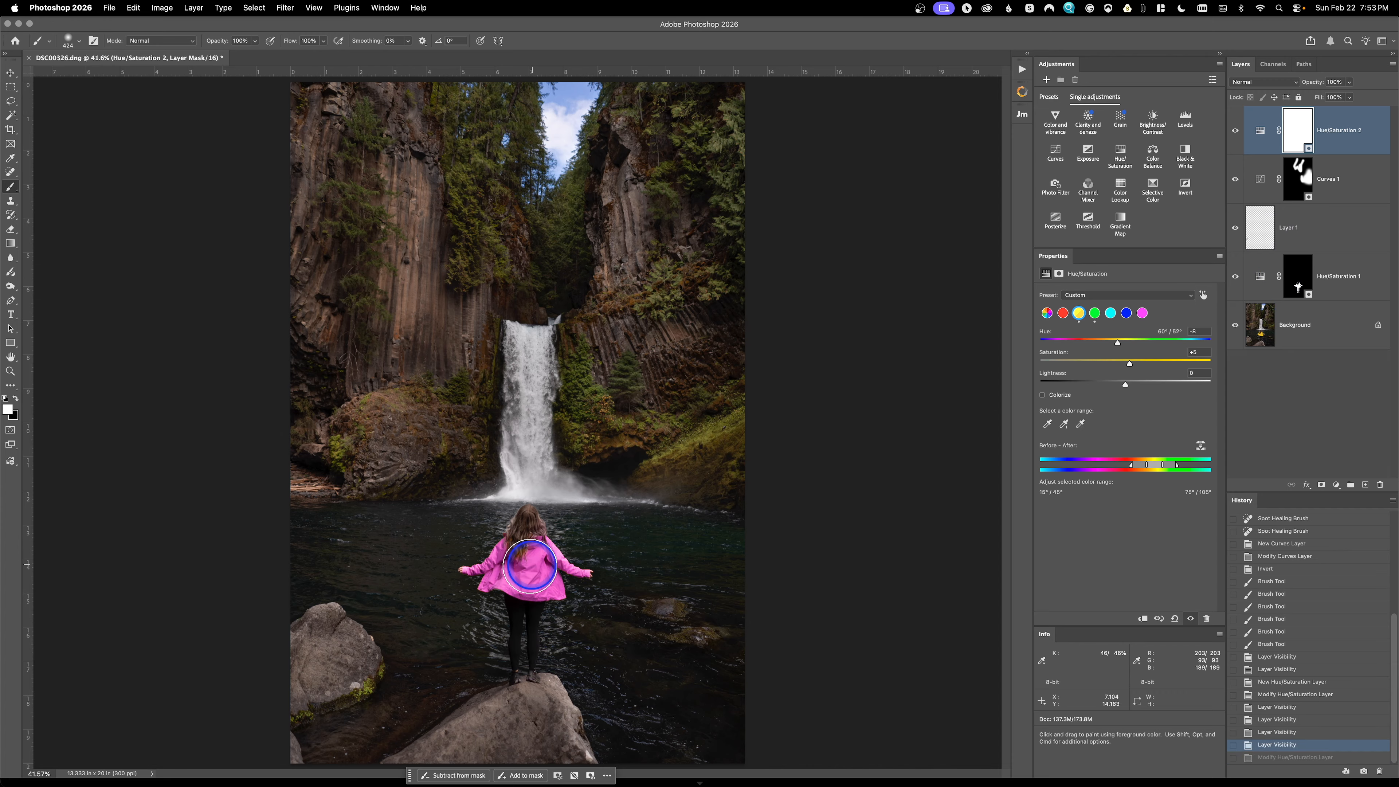
- Recolor the jacket pale yellow in Hue/Saturation 1 by setting yellows to hue +9, saturation about -45 and lightness +13
click(1267, 275)
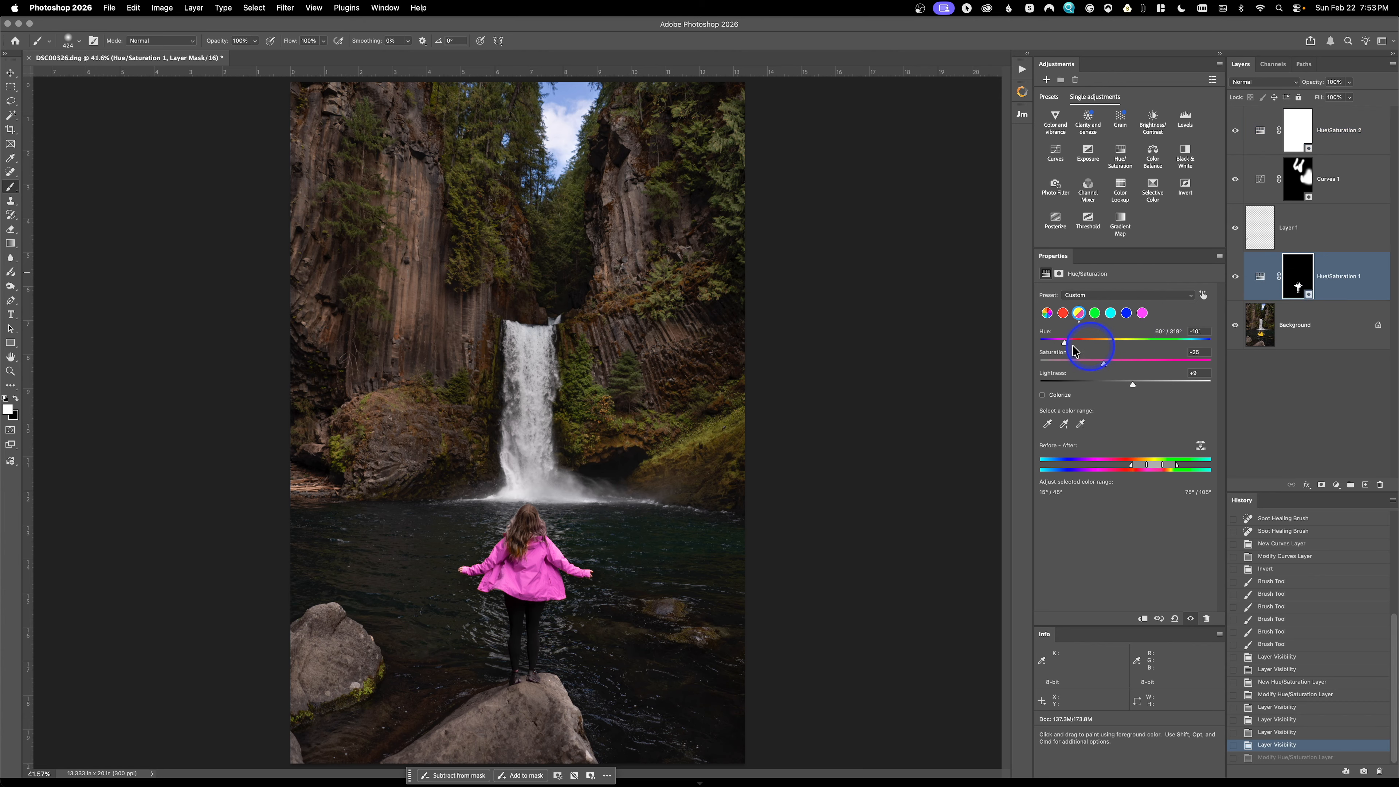
drag(1065, 342, 1139, 385)
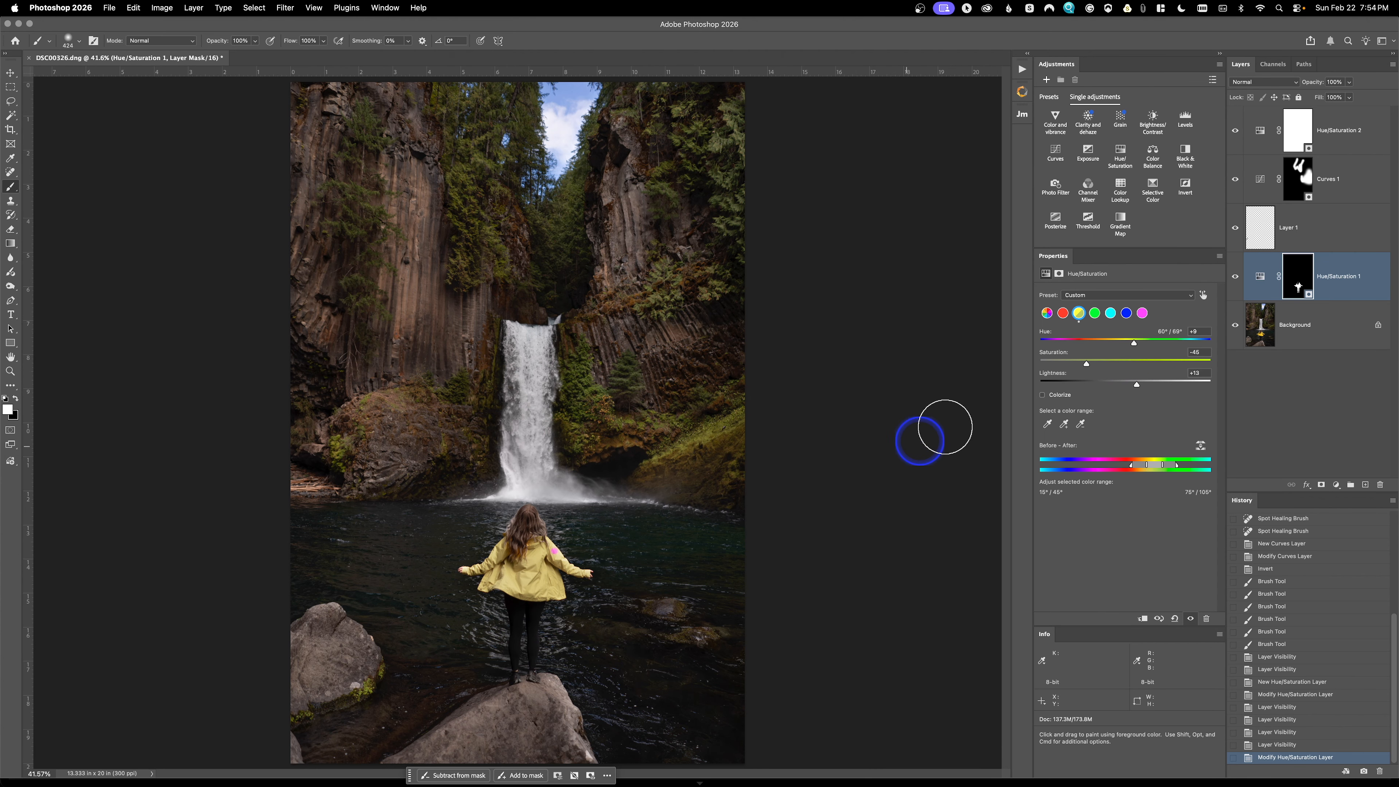
- Spot heal the leftover pink patch on the jacket's shoulder on Layer 1 and save the document
click(1260, 227)
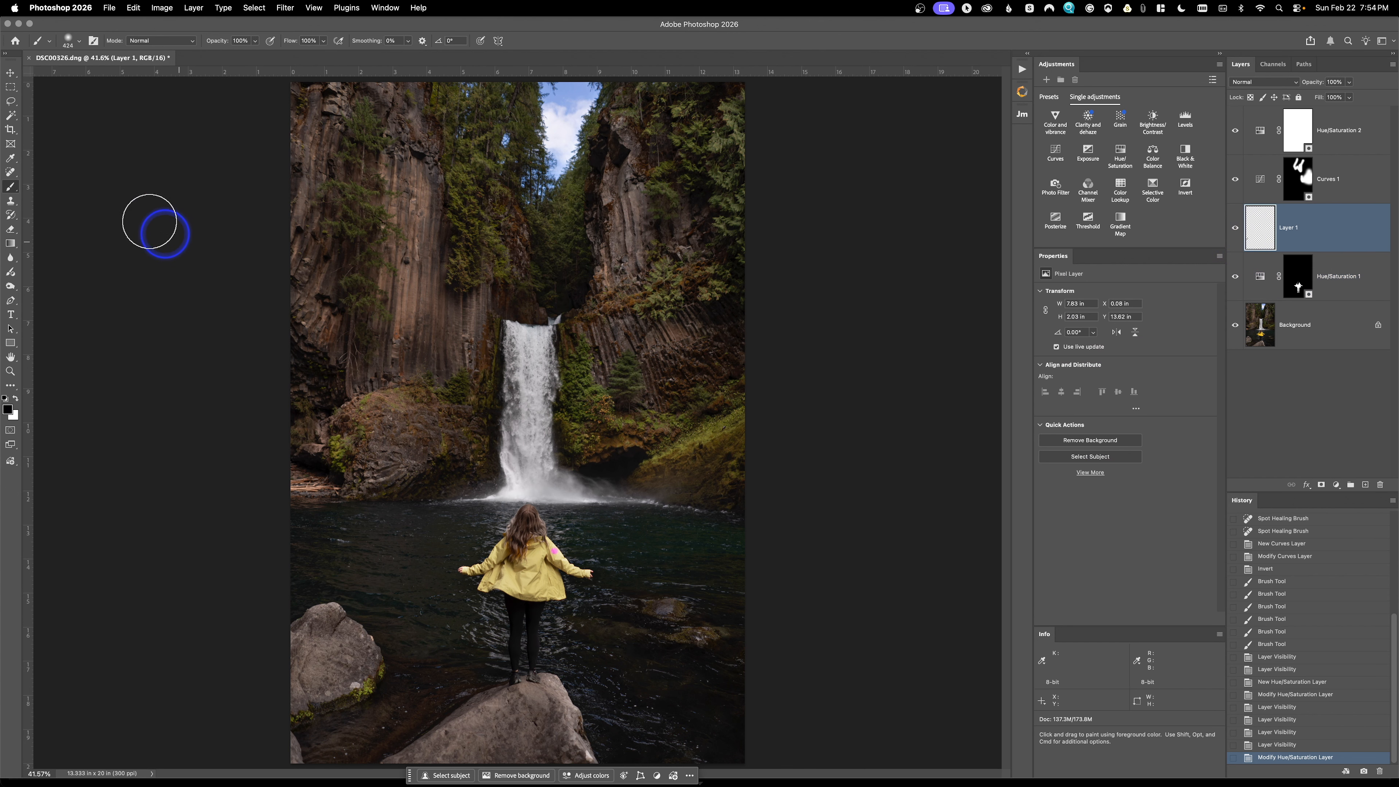
click(11, 171)
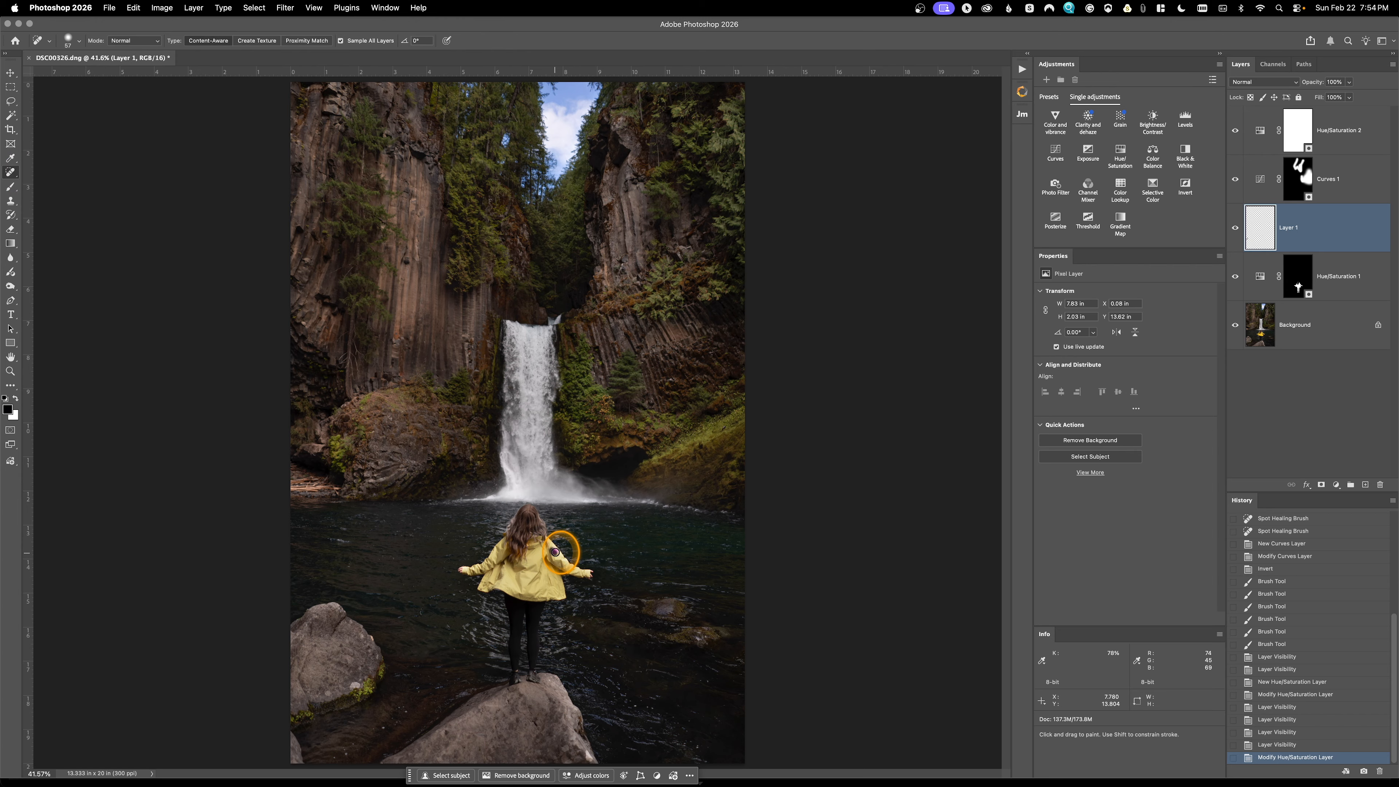
click(715, 653)
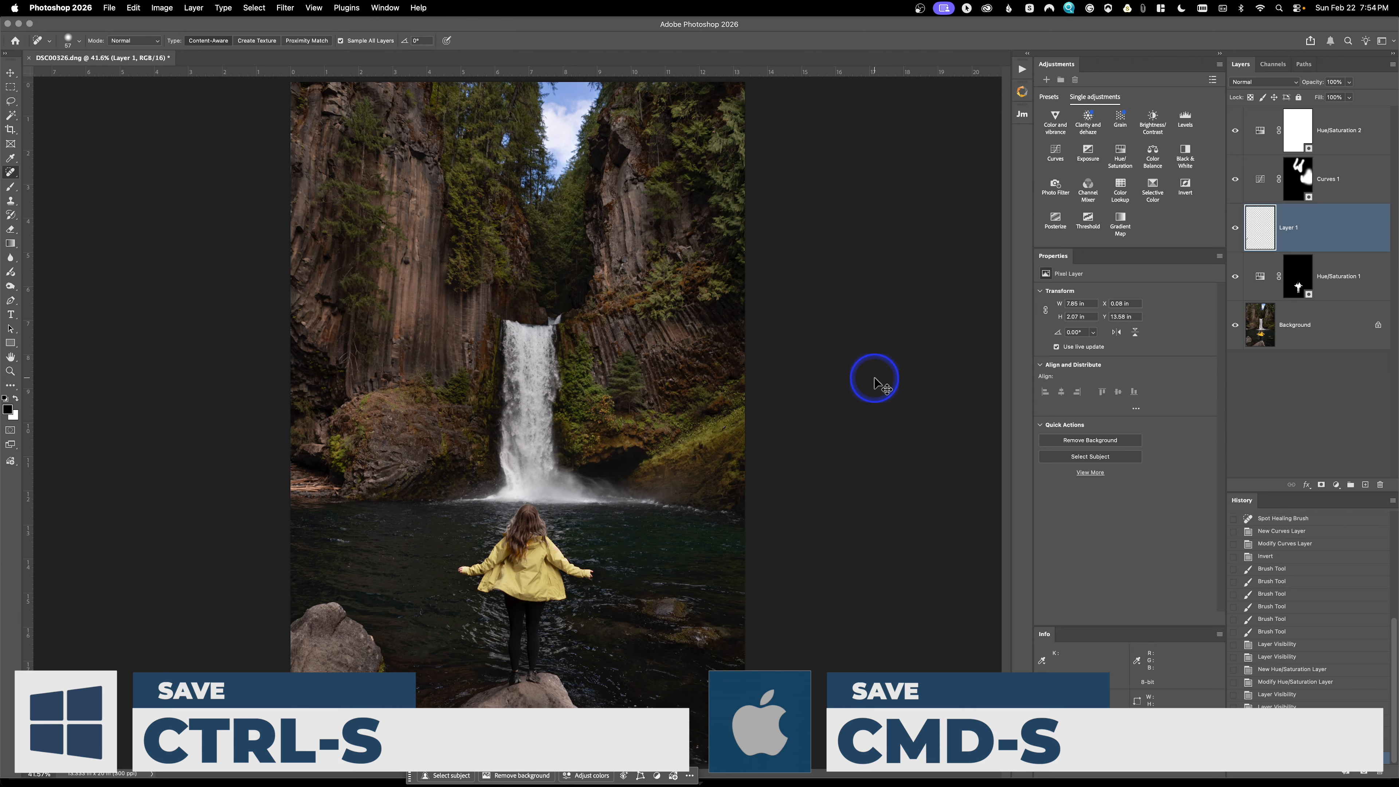
key(super+s)
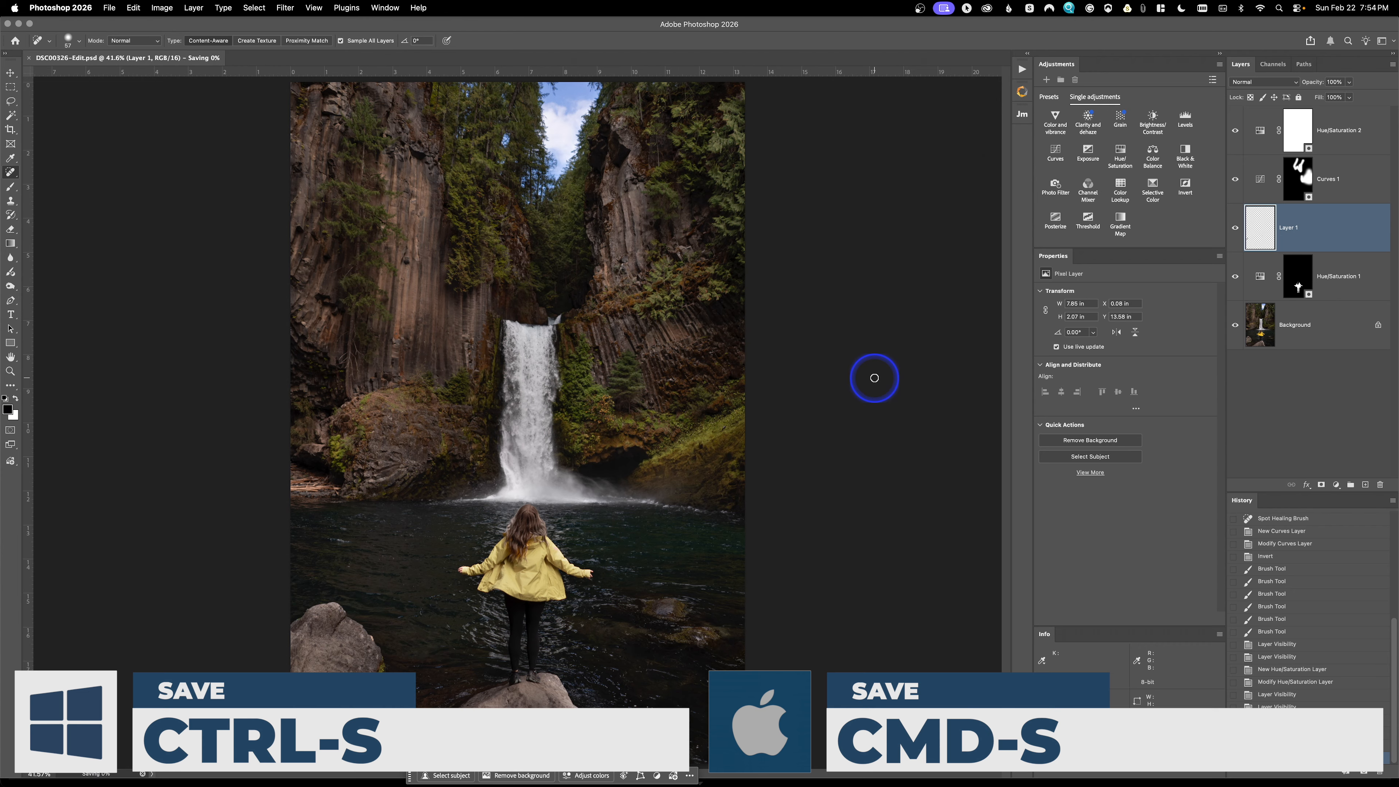
- Switch to Lightroom Classic and reopen DSC00326-Edit.psd in Photoshop with the Edit Original option
mouse_move(2, 376)
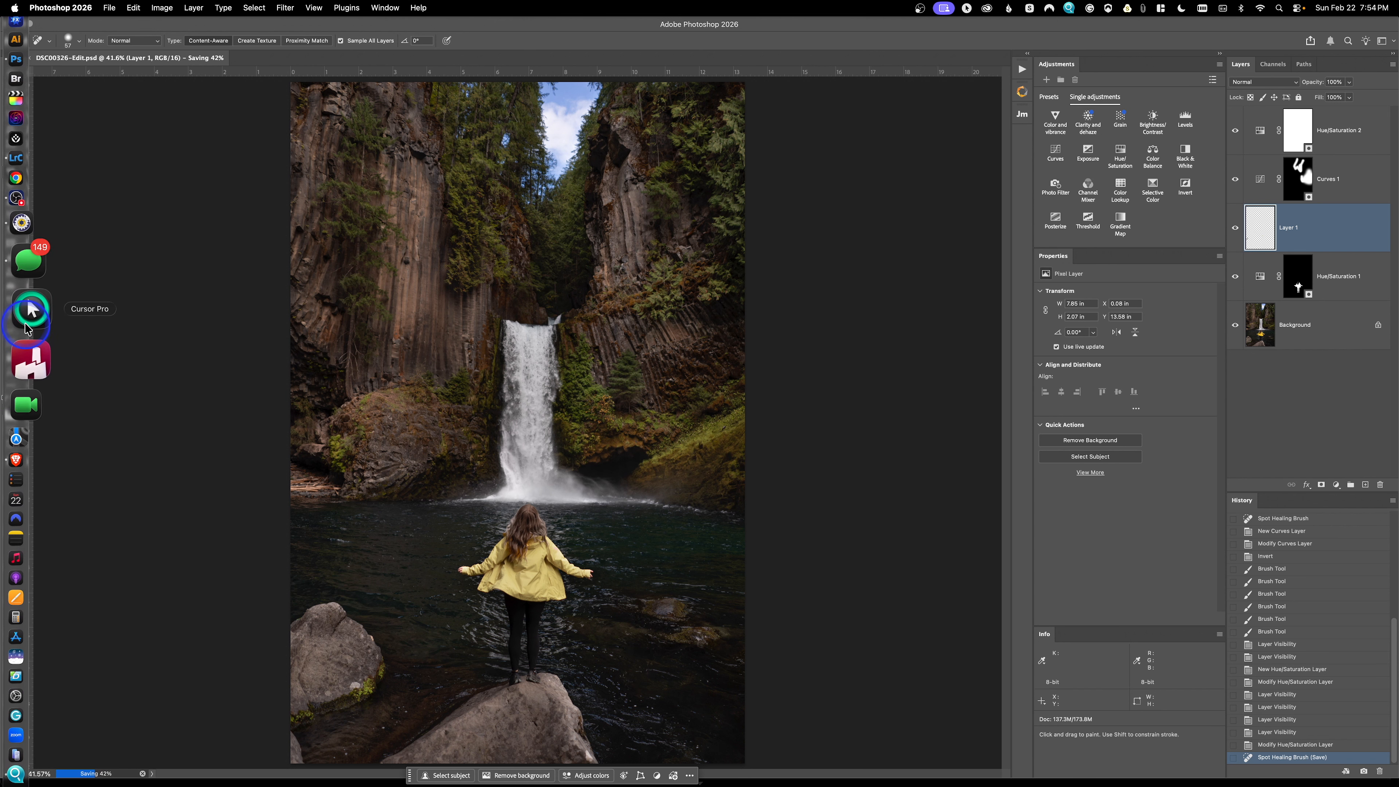
click(27, 219)
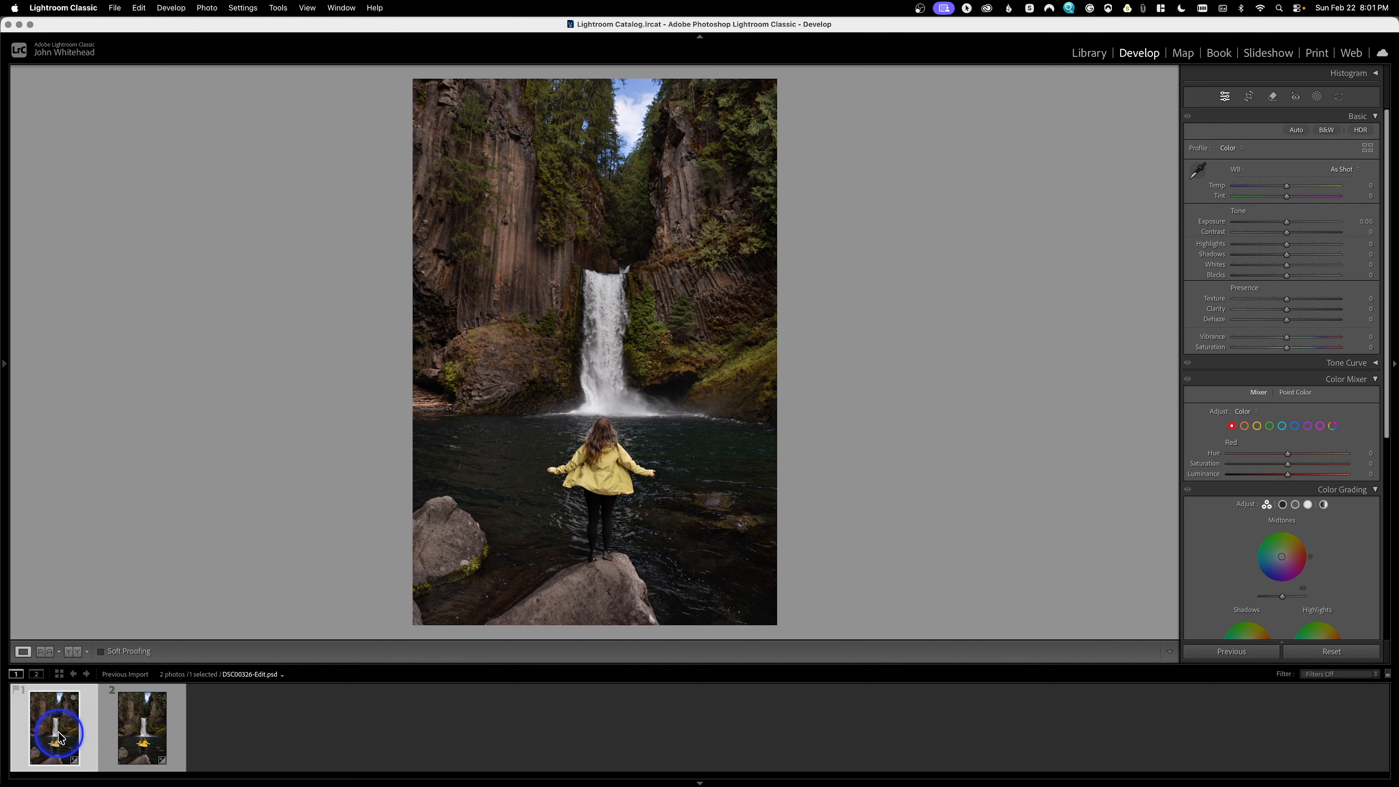
key(super+e)
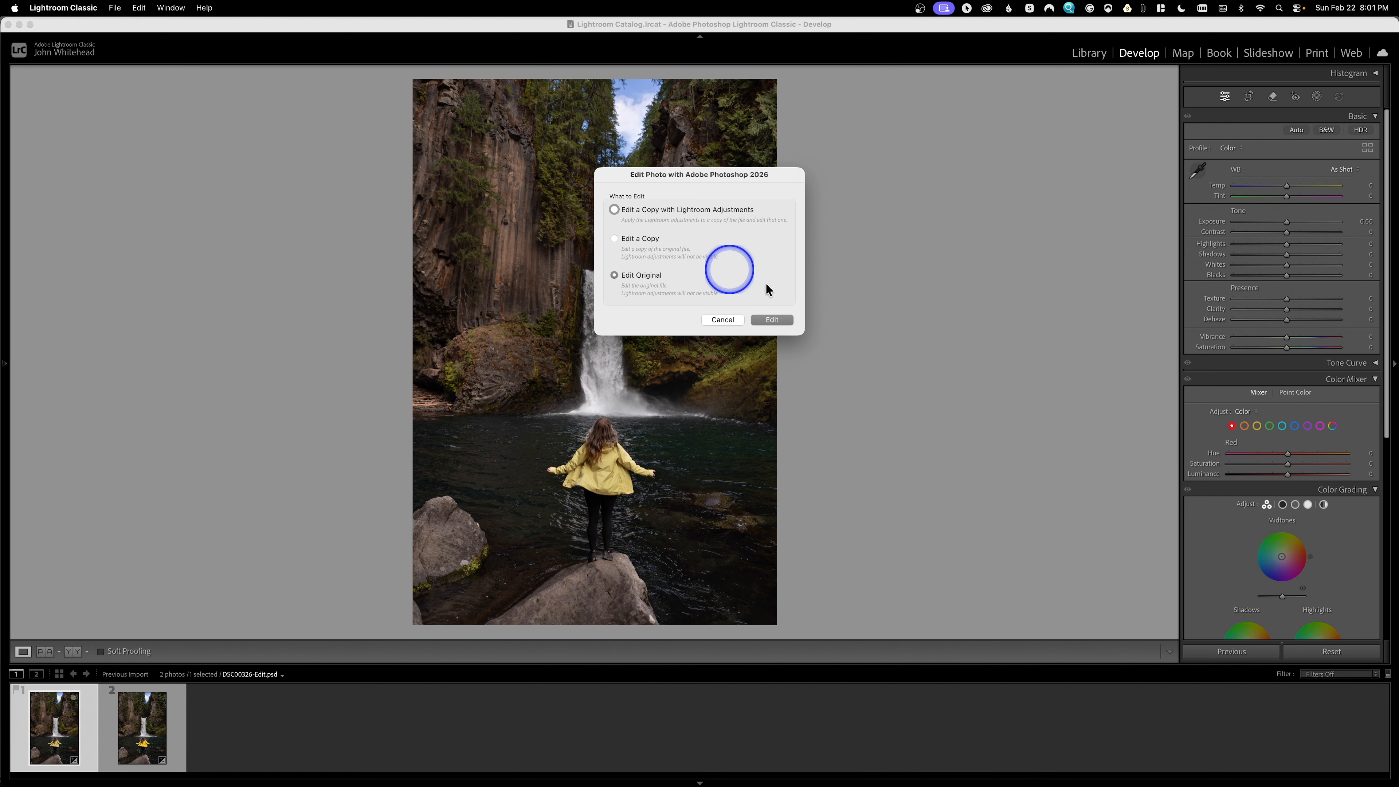
click(768, 320)
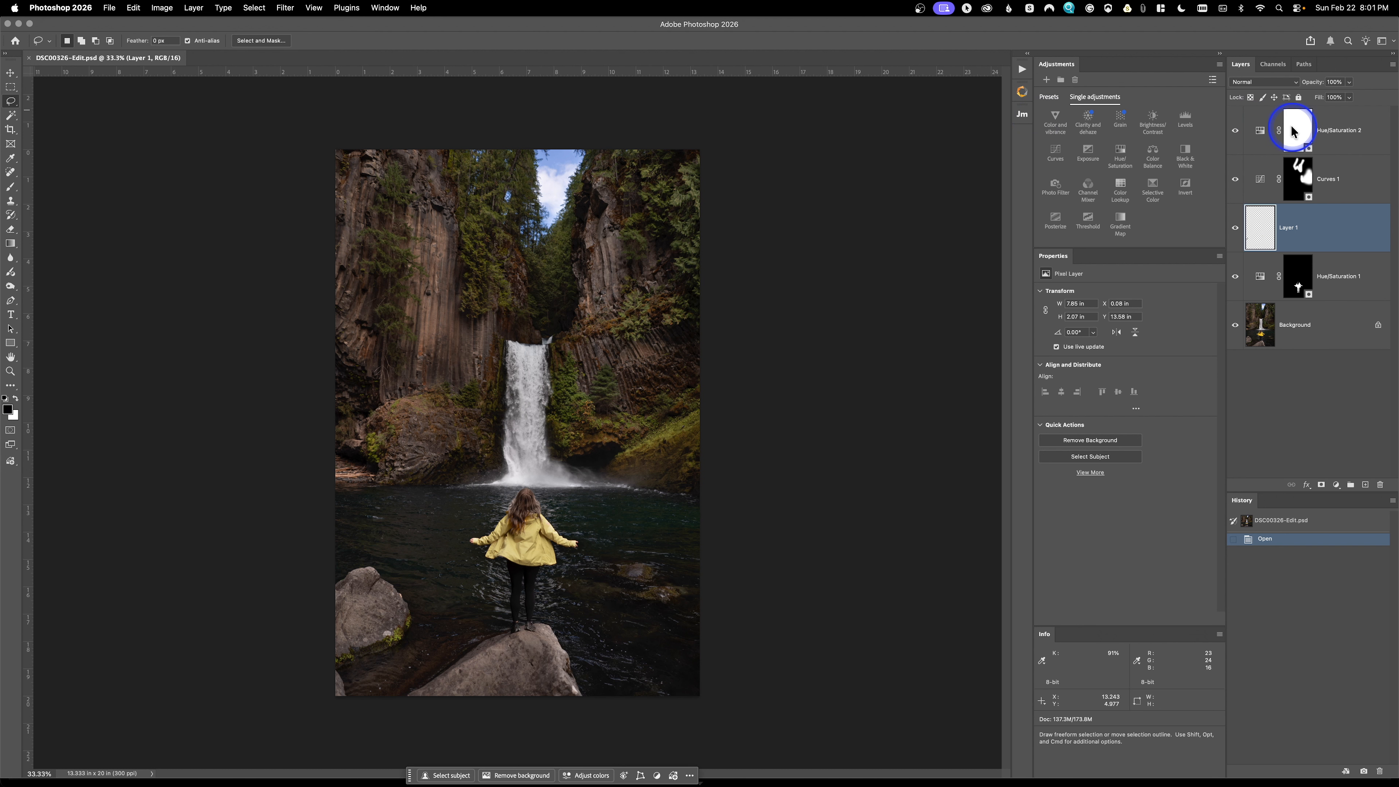
- Hide the Hue/Saturation 2, Curves 1, Layer 1 and Hue/Saturation 1 layers to view the unedited Background
click(1235, 131)
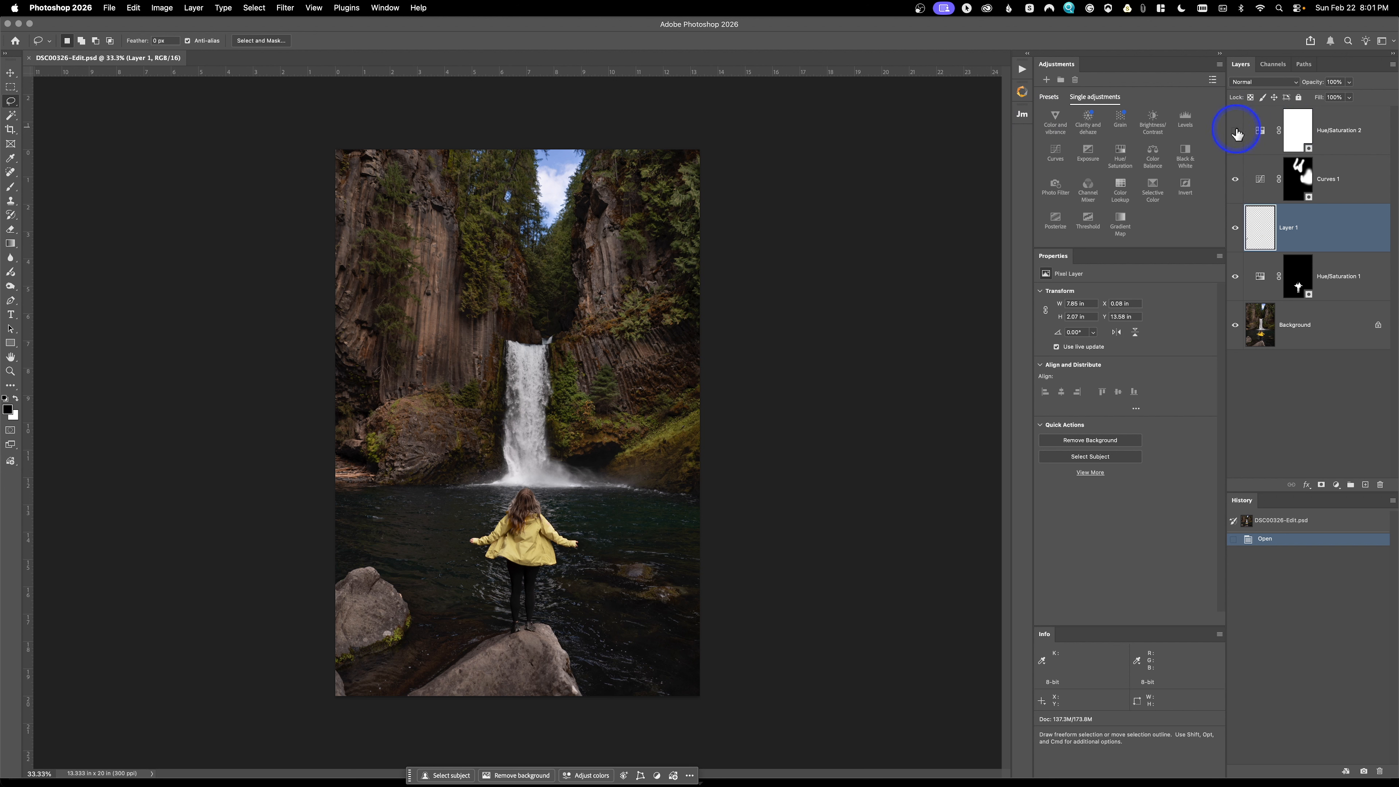
click(1235, 180)
click(1235, 227)
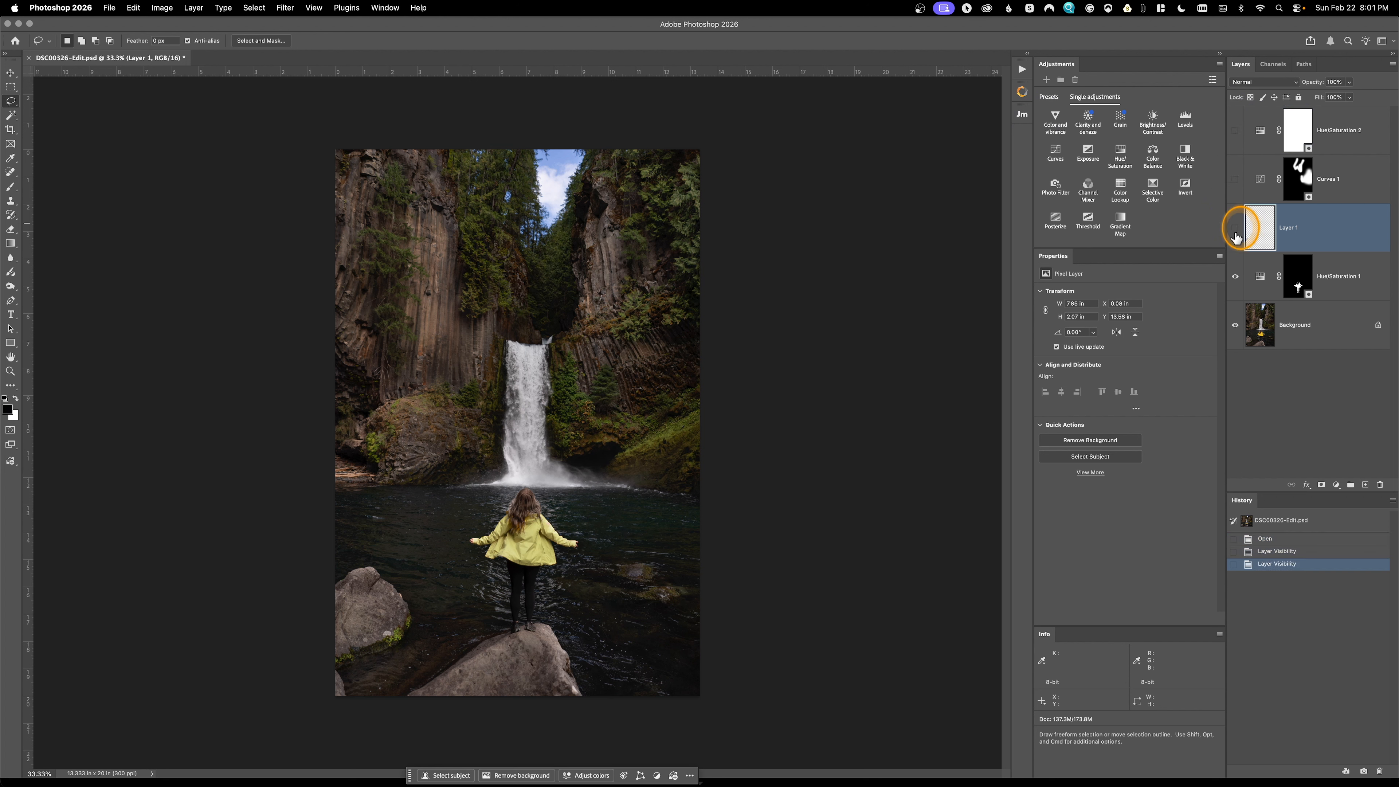
click(1236, 277)
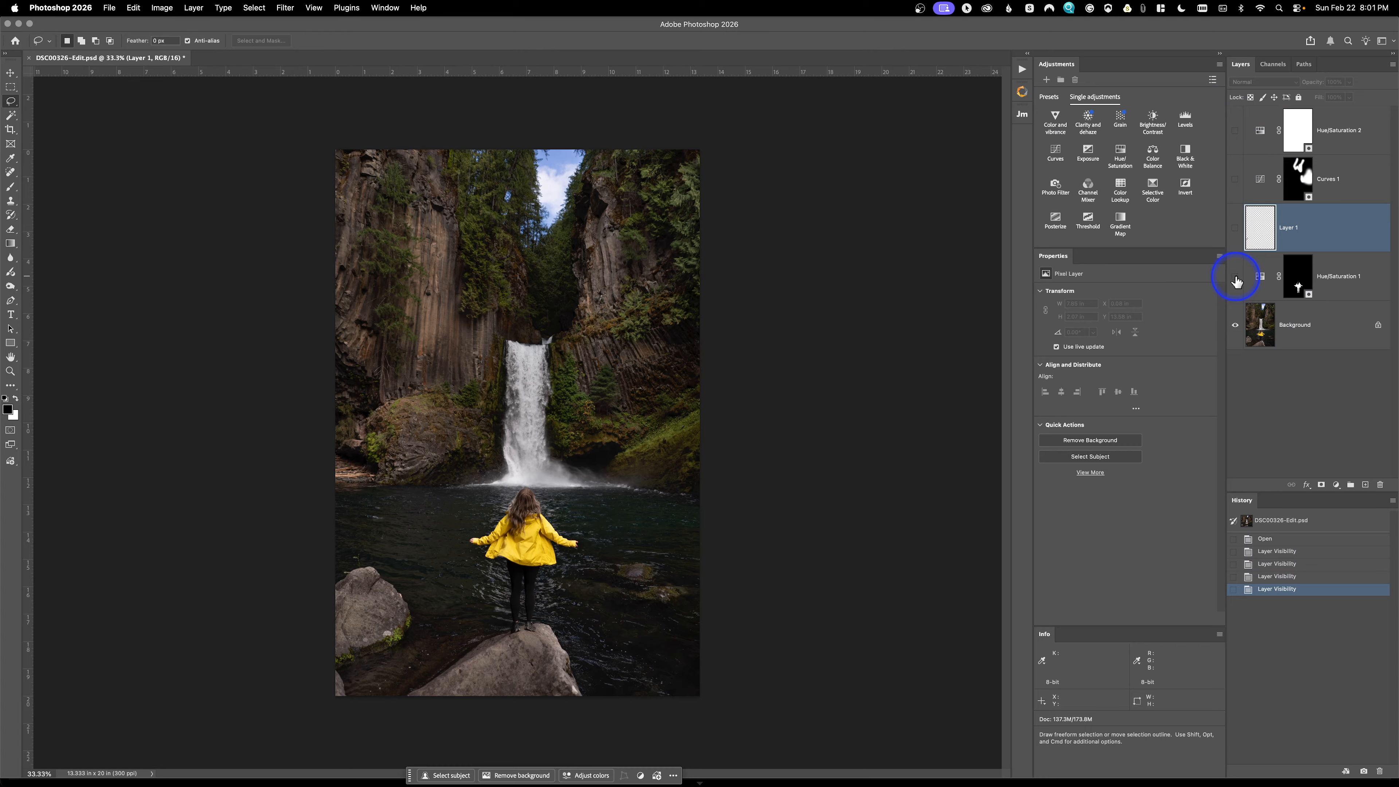